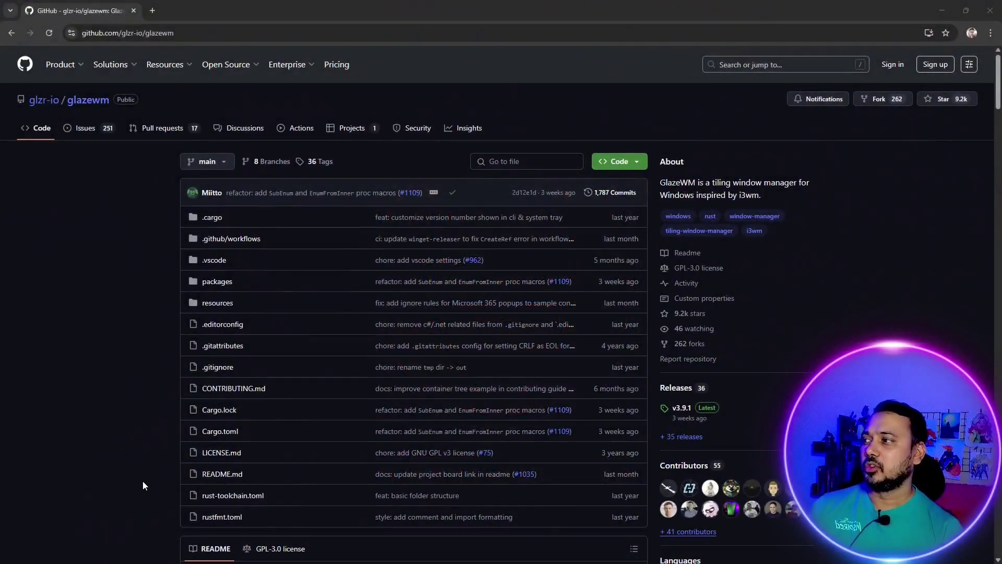
# Step: Copy the Winget install command from the Installation section of the GlazeWM README
pyautogui.scroll(-2, 223, 246)
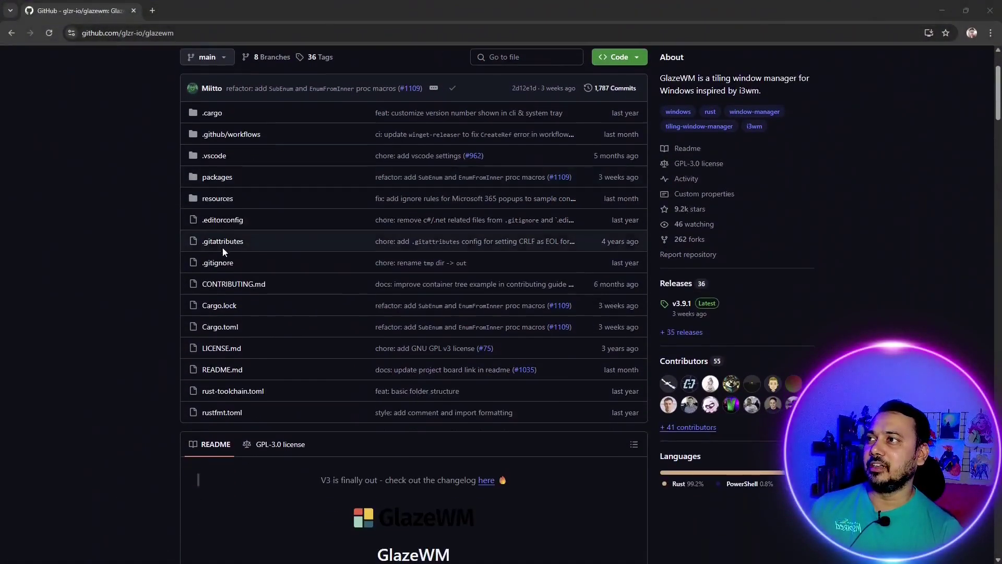
pyautogui.scroll(2, 225, 256)
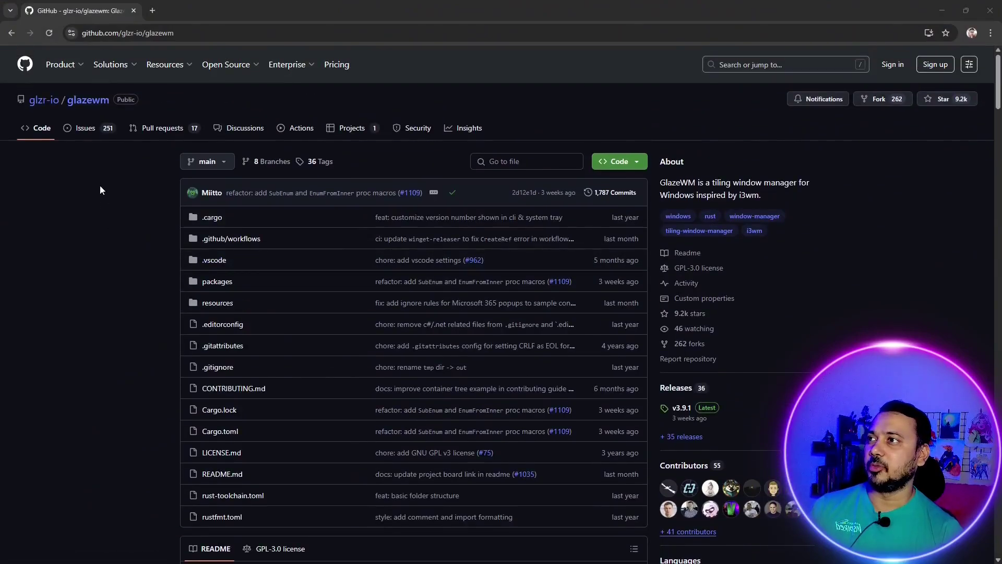
pyautogui.scroll(-9, 108, 249)
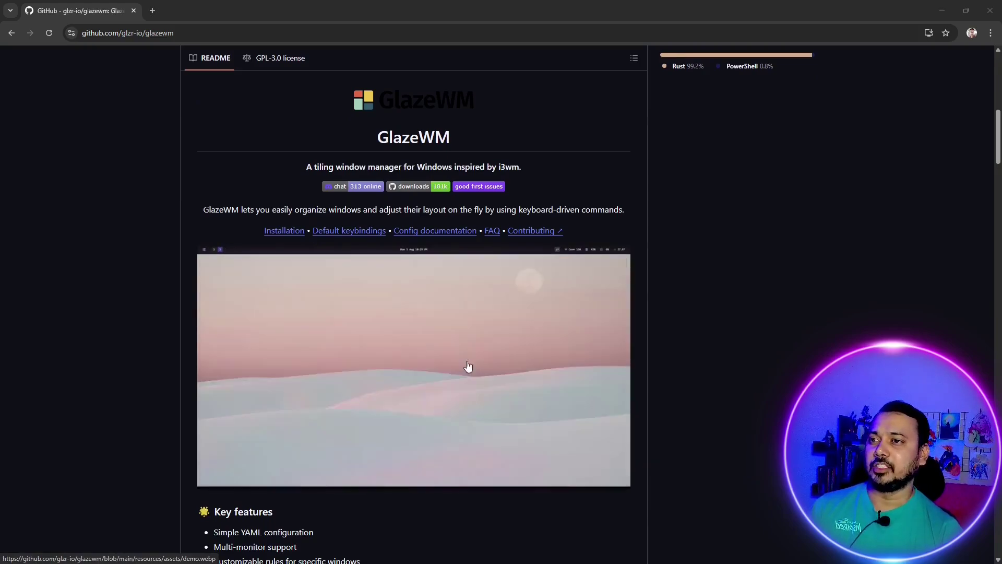
pyautogui.scroll(-2, 453, 371)
pyautogui.scroll(-4, 452, 371)
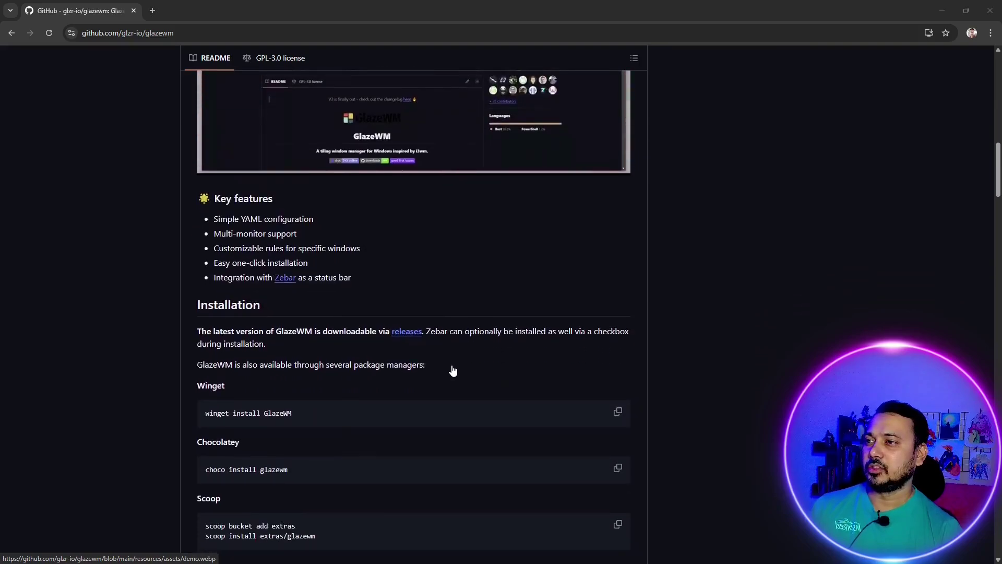
pyautogui.scroll(-1, 453, 370)
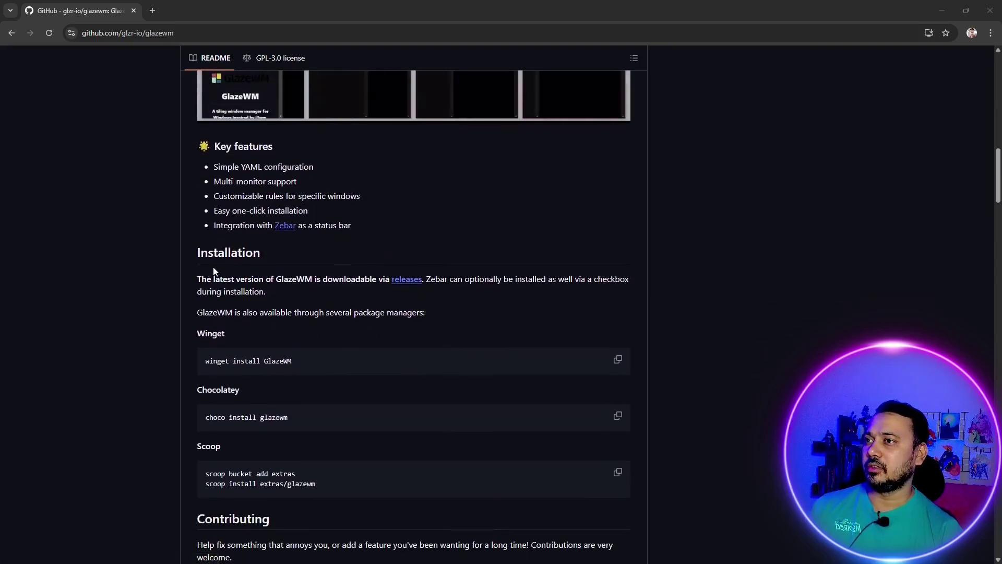
pyautogui.scroll(-1, 228, 291)
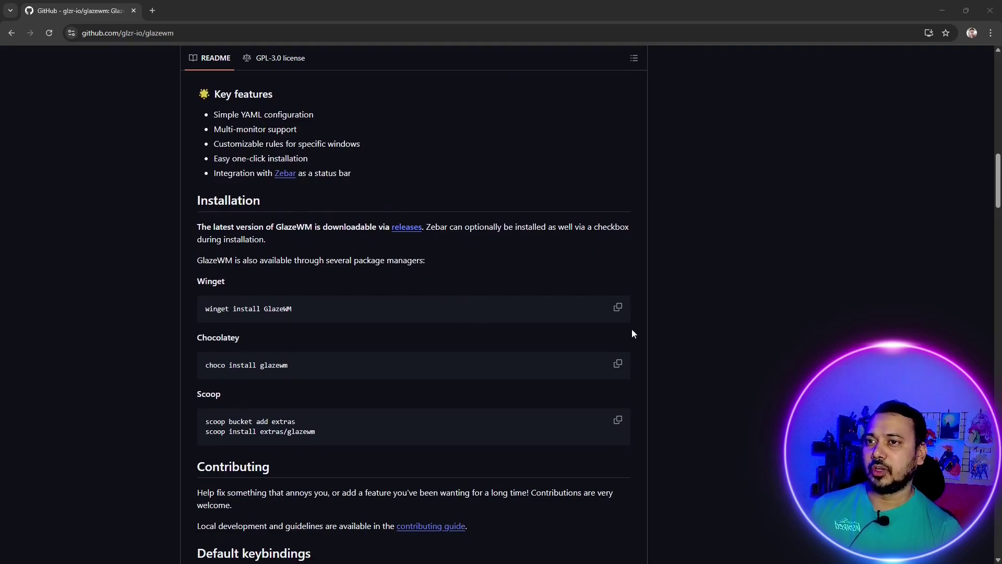
pyautogui.click(618, 309)
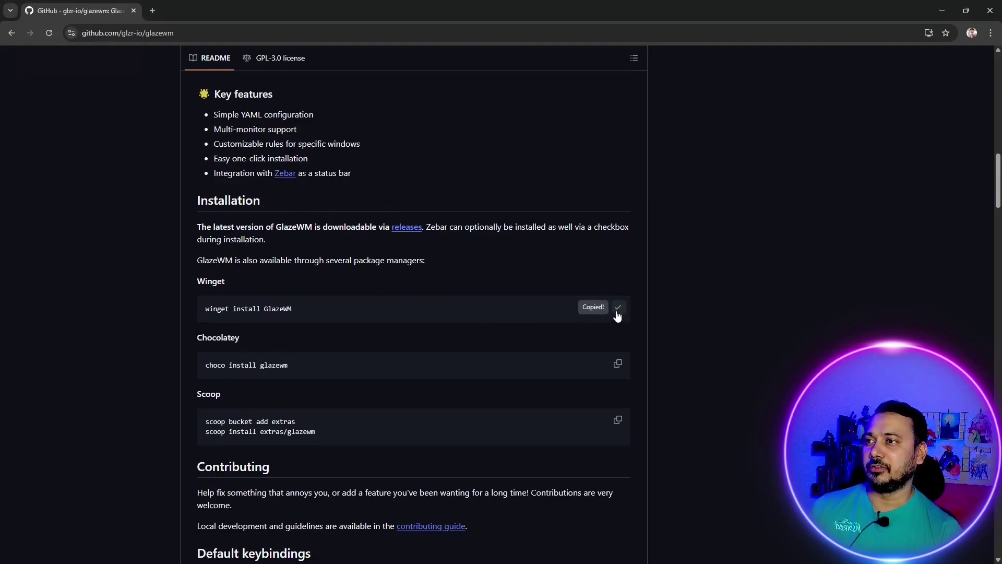
# Step: Open a maximized PowerShell terminal and run winget install GlazeWM
pyautogui.click(947, 12)
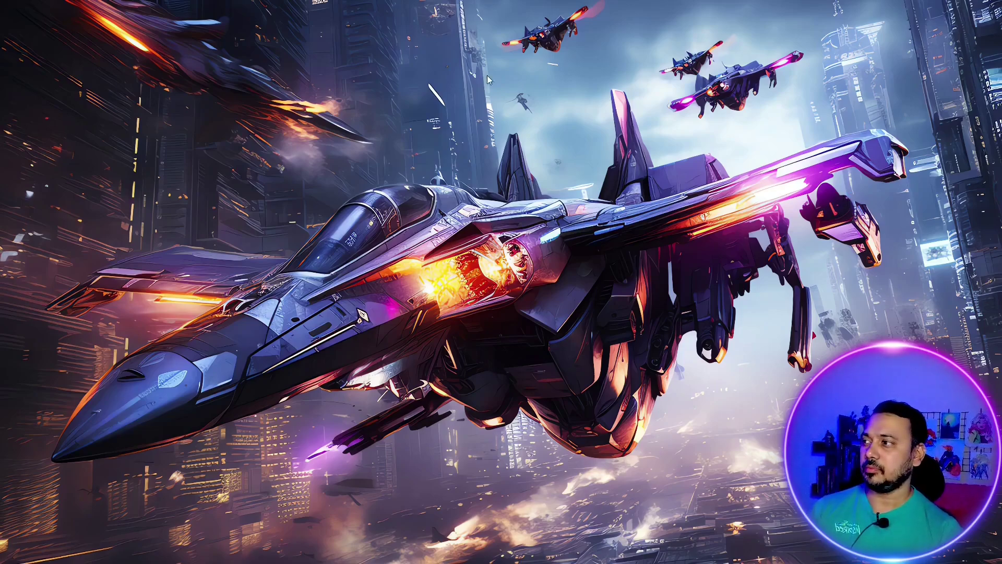
pyautogui.hotkey('ctrl', 'alt', 't')
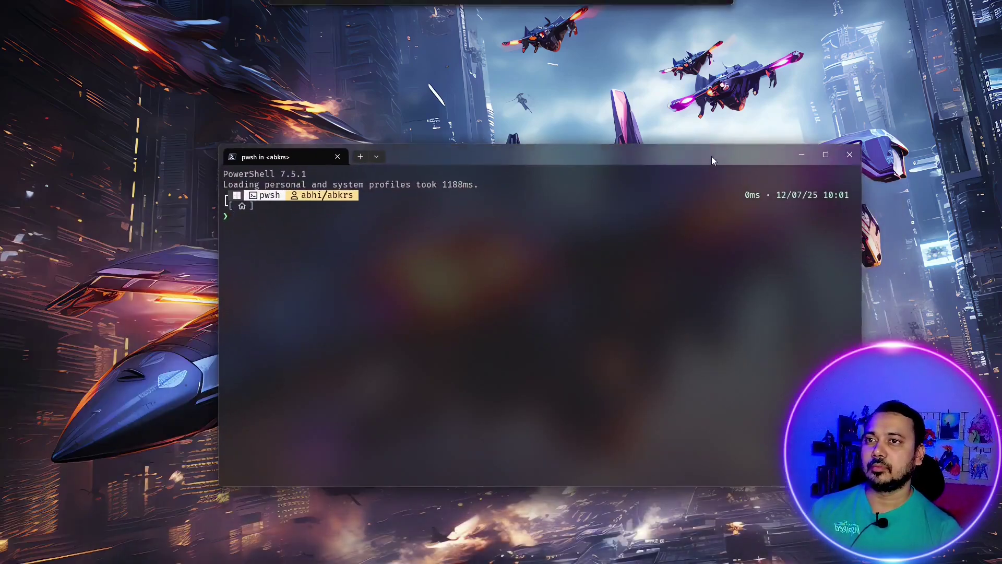
pyautogui.click(819, 157)
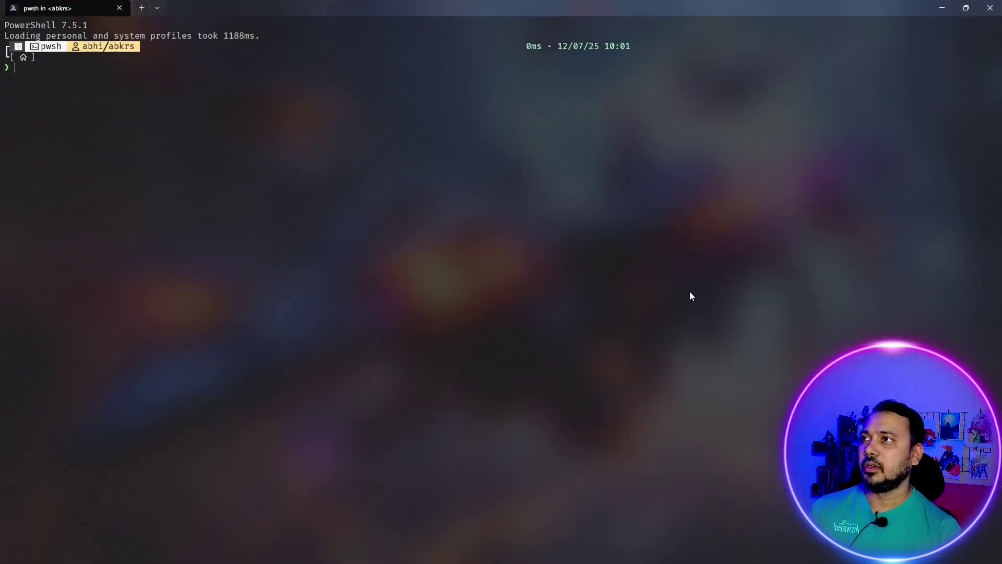
pyautogui.press('Return')
pyautogui.press('Return')
pyautogui.press('Return')
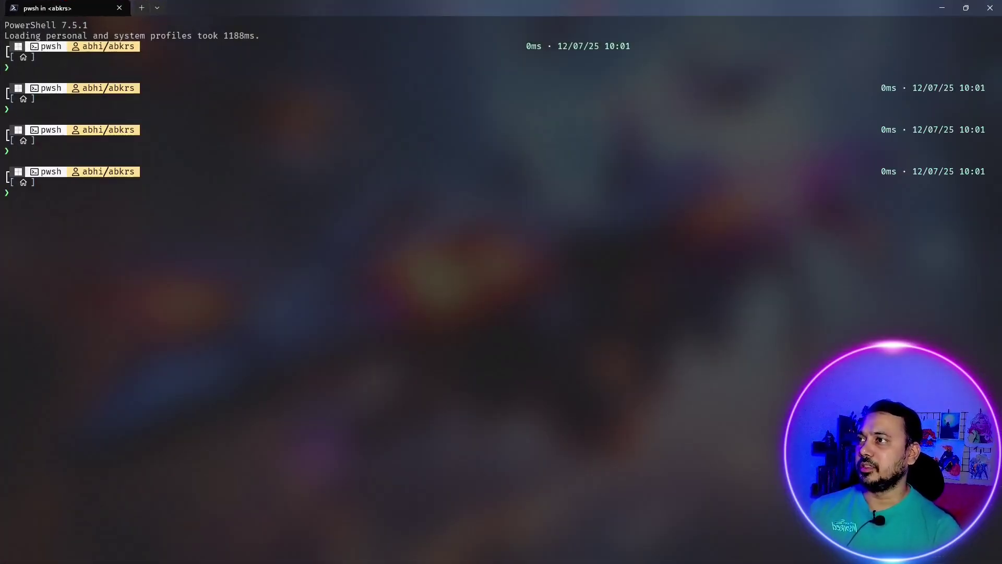
pyautogui.hotkey('ctrl', 'v')
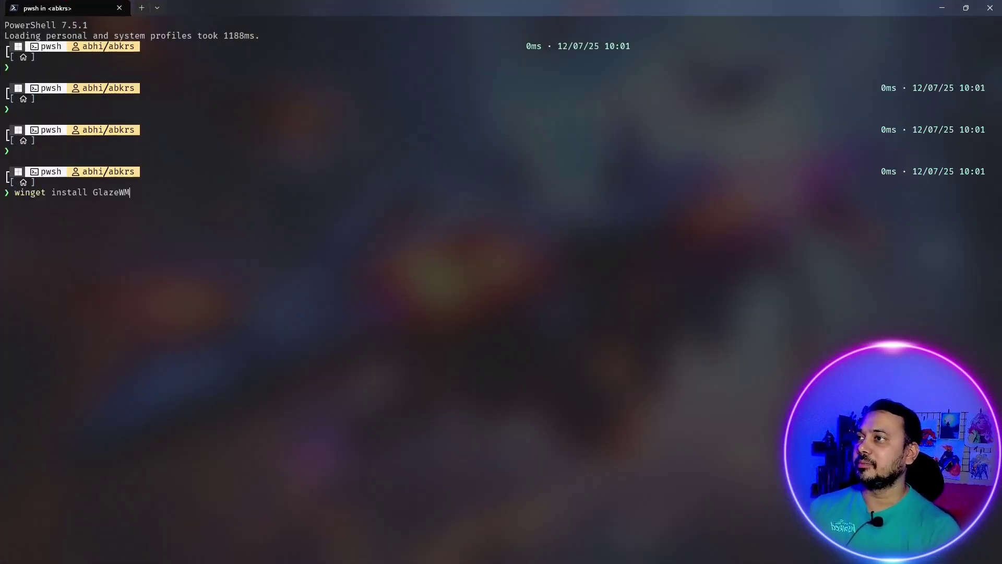
pyautogui.press('Return')
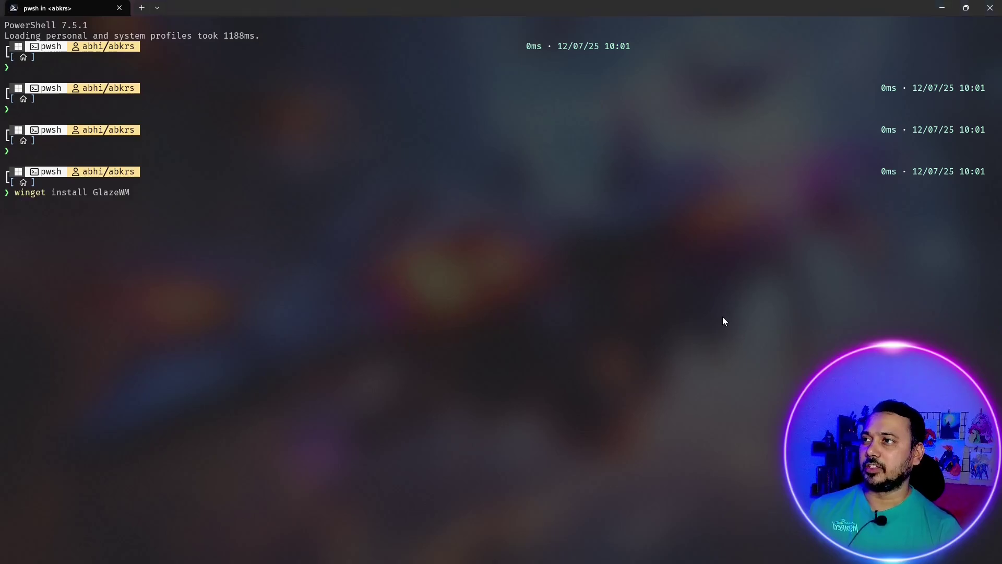
# Step: Switch back to Chrome and examine the Commands Cheatsheet under Default keybindings in the README, enlarged for reading
pyautogui.press('super+Tab')
pyautogui.click(670, 260)
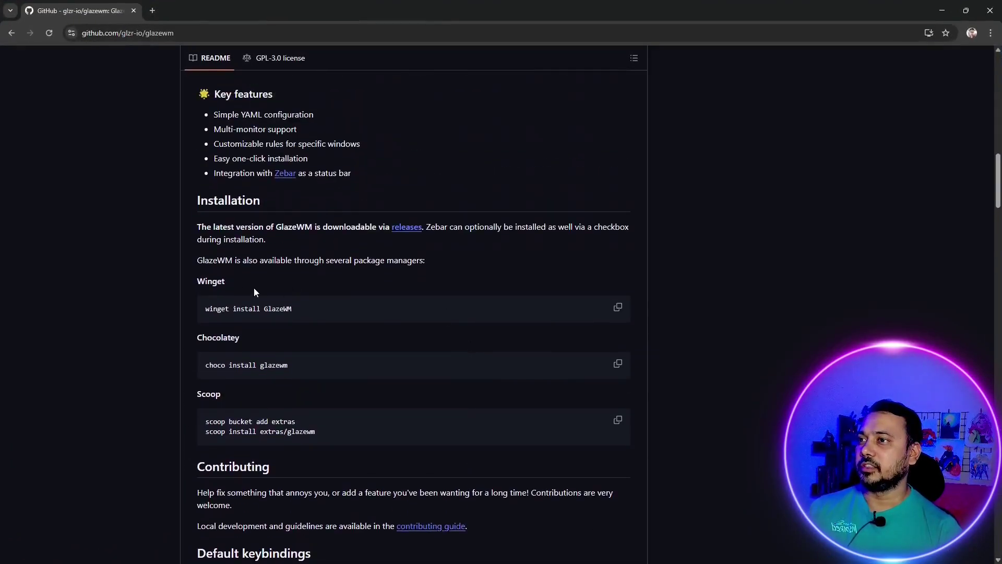
pyautogui.scroll(-3, 279, 299)
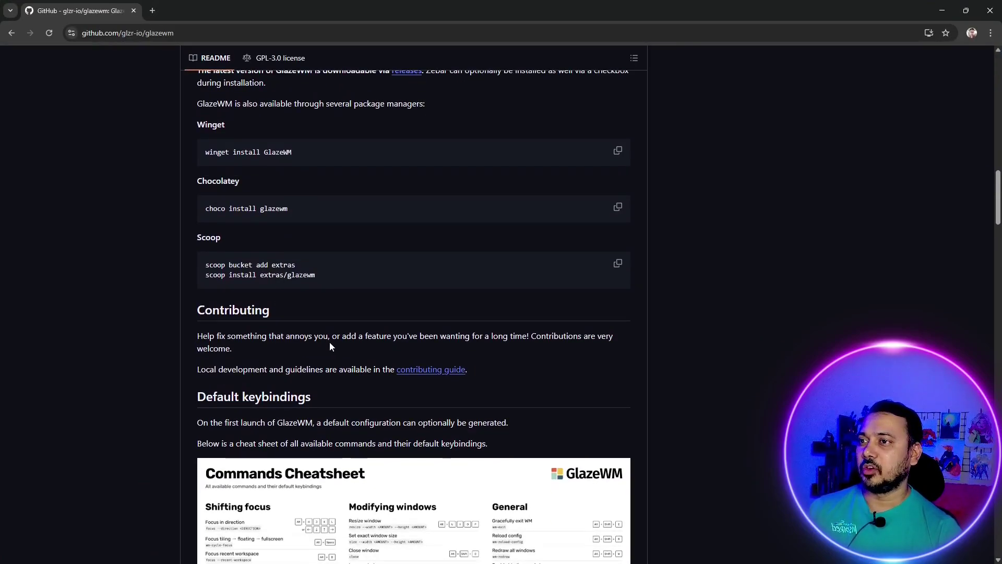
pyautogui.scroll(-2, 386, 334)
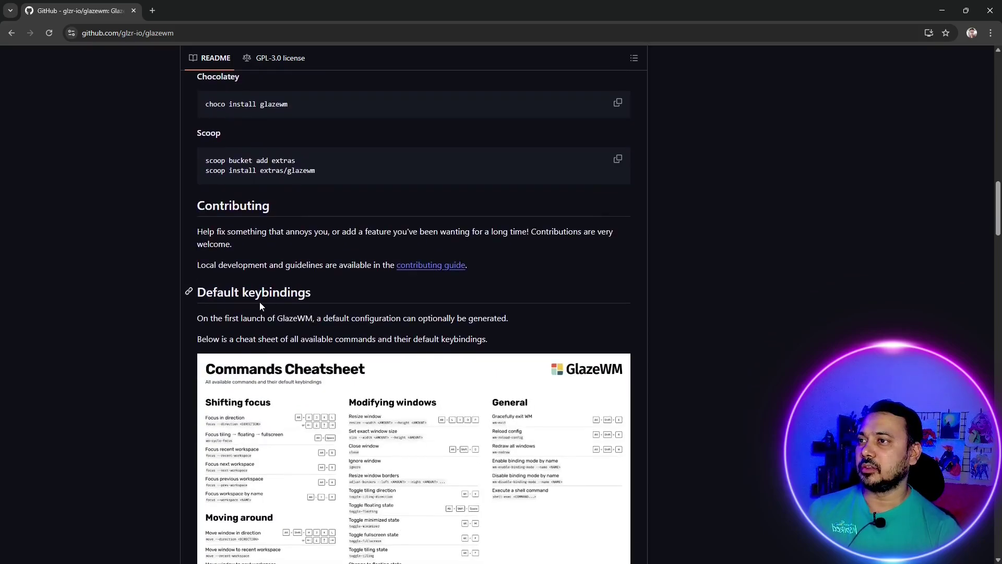
pyautogui.scroll(-2, 299, 301)
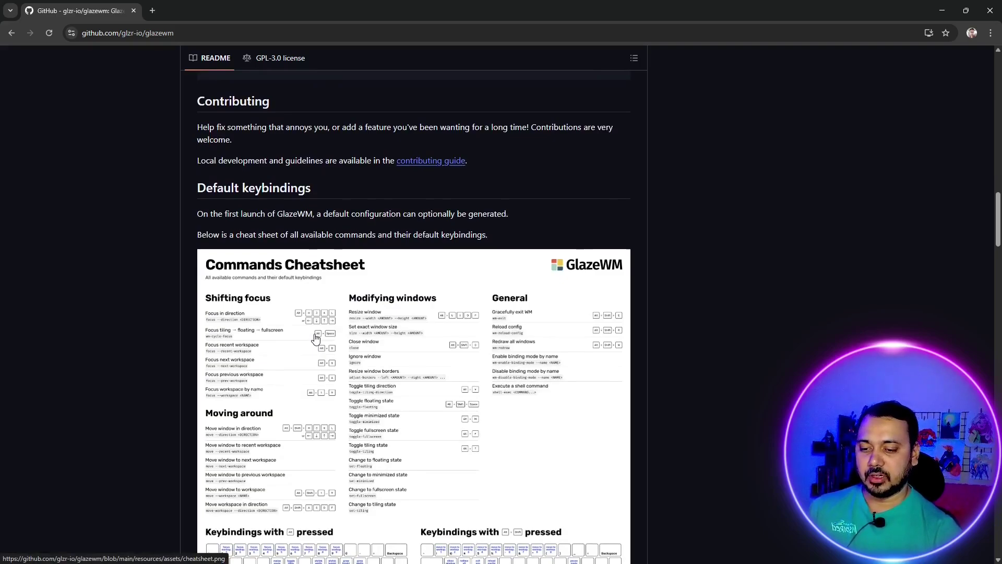
pyautogui.hotkey('ctrl', '-')
pyautogui.hotkey('ctrl', '-')
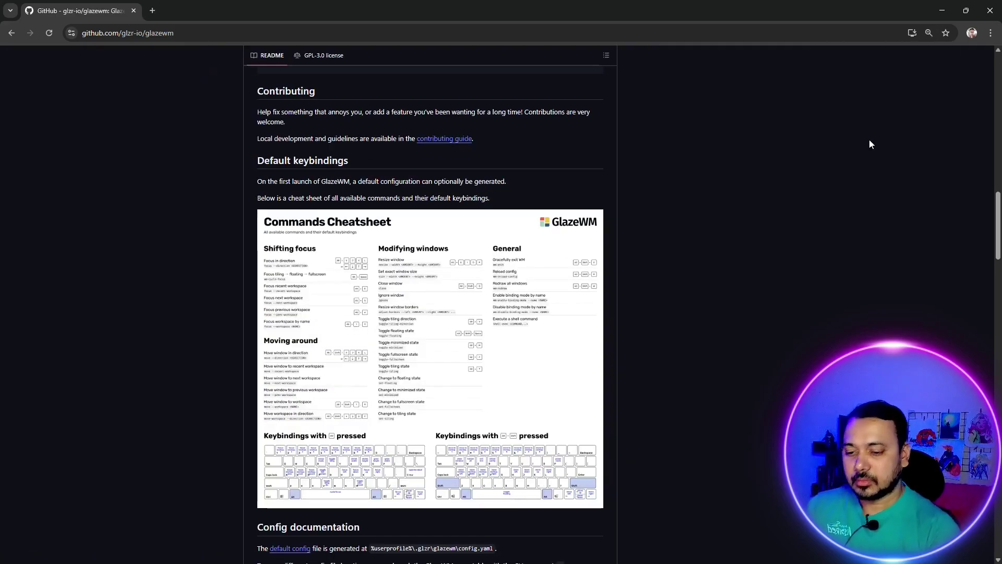
pyautogui.hotkey('ctrl', '+')
pyautogui.hotkey('ctrl', '+')
pyautogui.hotkey('ctrl', '+')
pyautogui.hotkey('ctrl', '+')
pyautogui.hotkey('ctrl', '+')
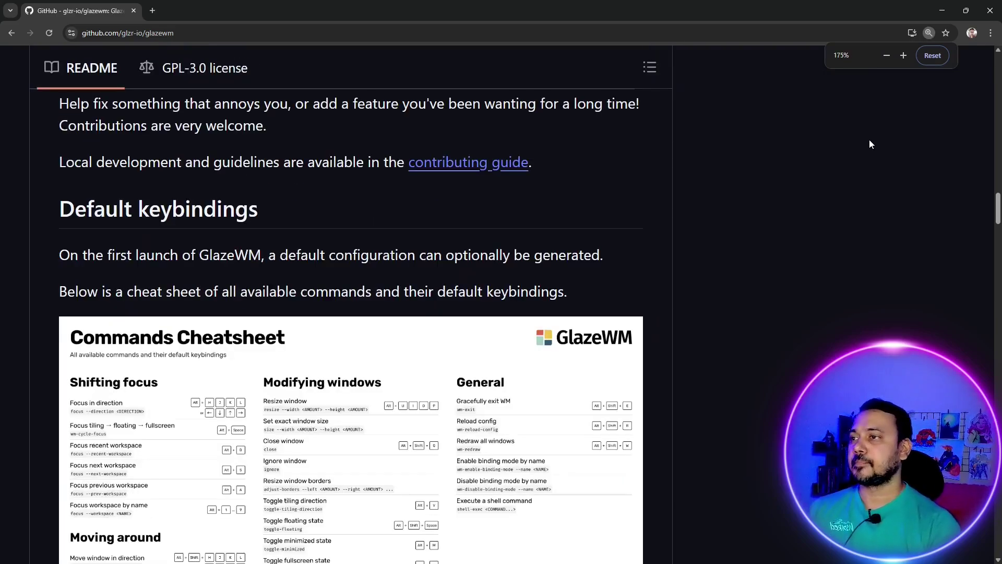
pyautogui.hotkey('ctrl', '+')
pyautogui.scroll(-3, 757, 135)
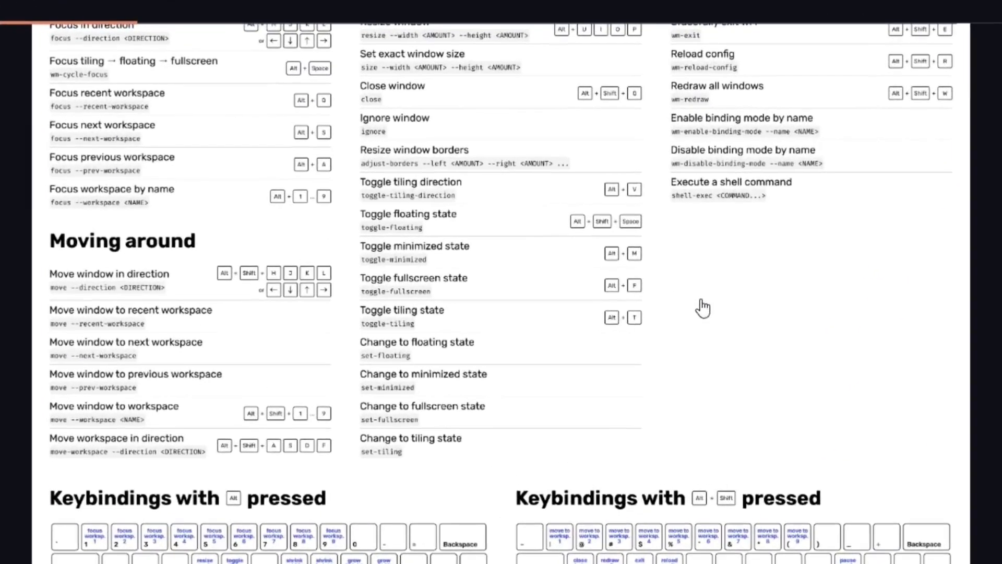
pyautogui.scroll(1, 702, 307)
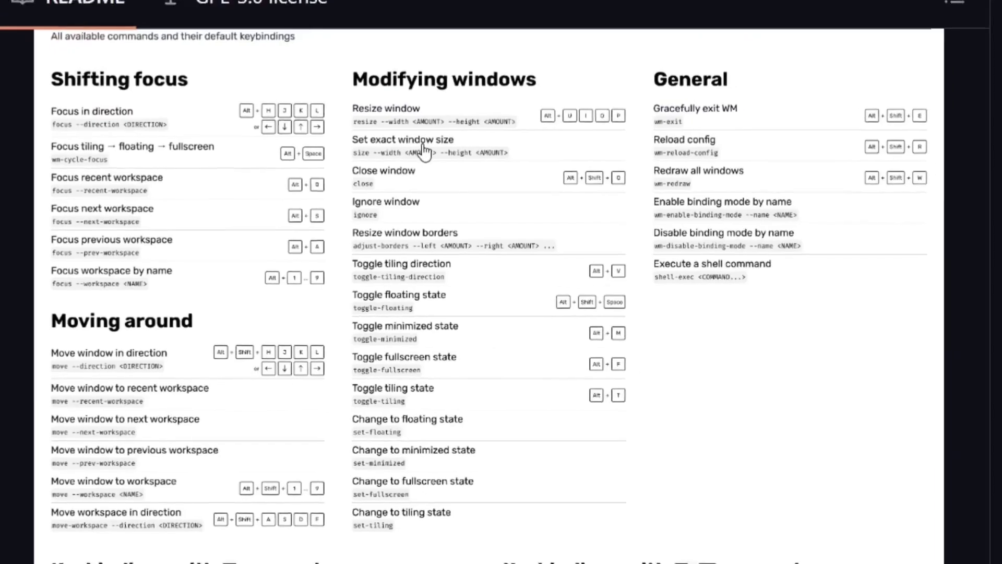
pyautogui.scroll(-5, 339, 262)
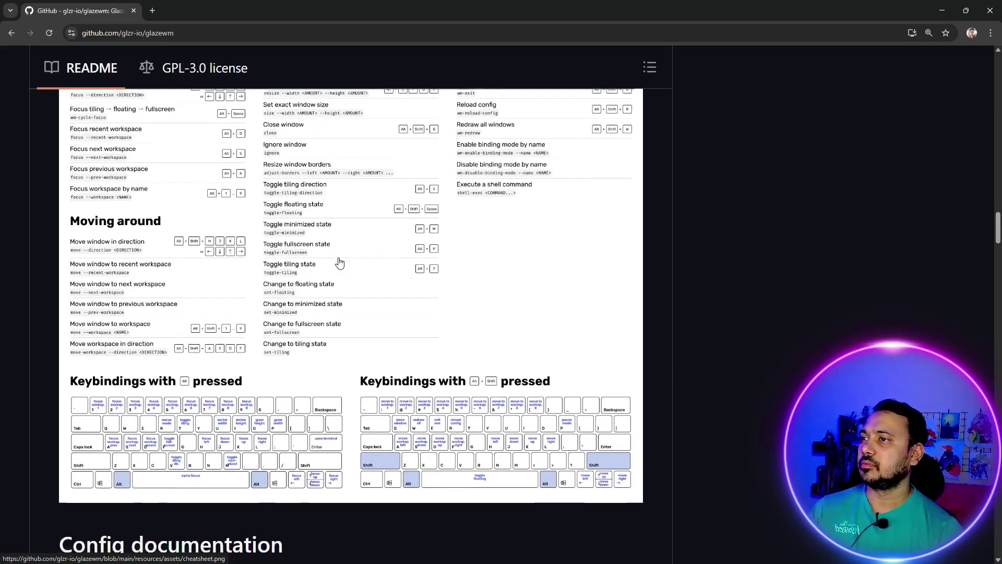
# Step: Check the GlazeWM Setup progress and read the README from Config documentation to the FAQ
pyautogui.scroll(-1, 340, 262)
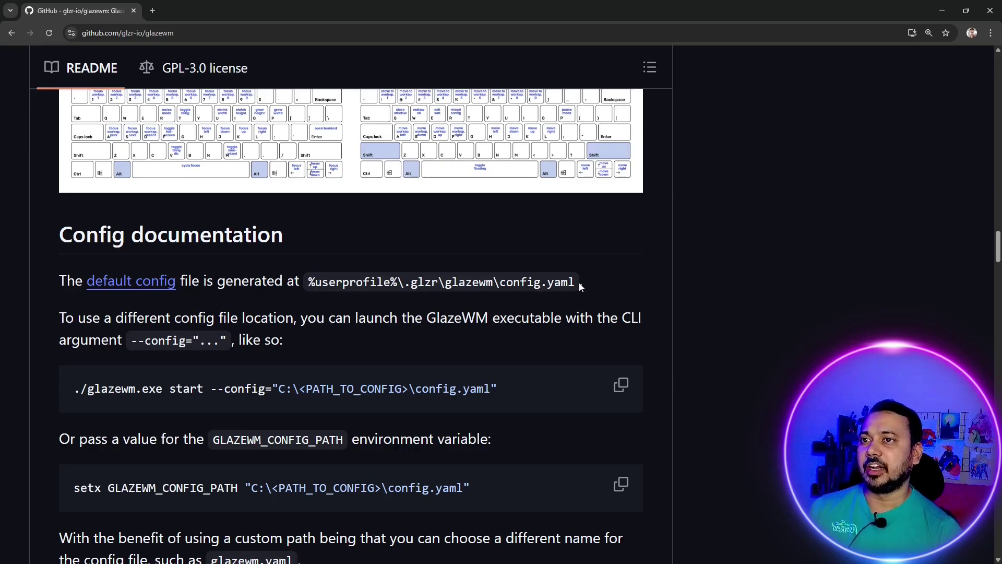
pyautogui.press('super+Tab')
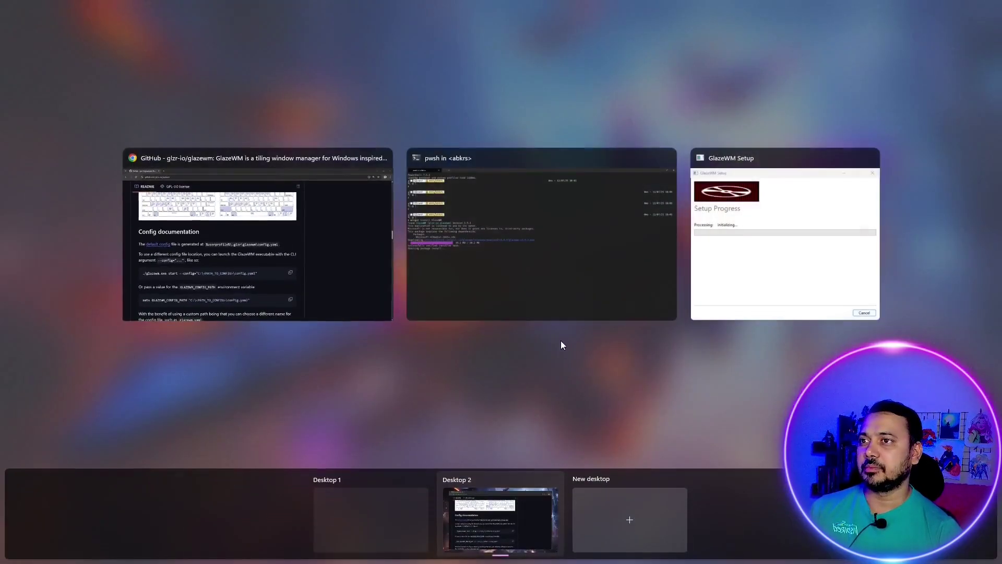
pyautogui.click(710, 275)
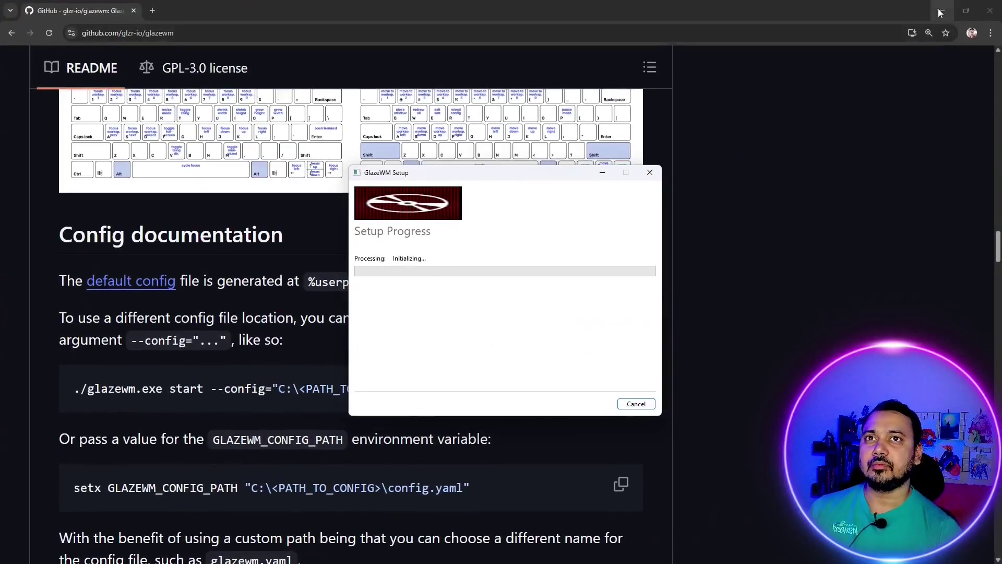
pyautogui.scroll(-15, 694, 172)
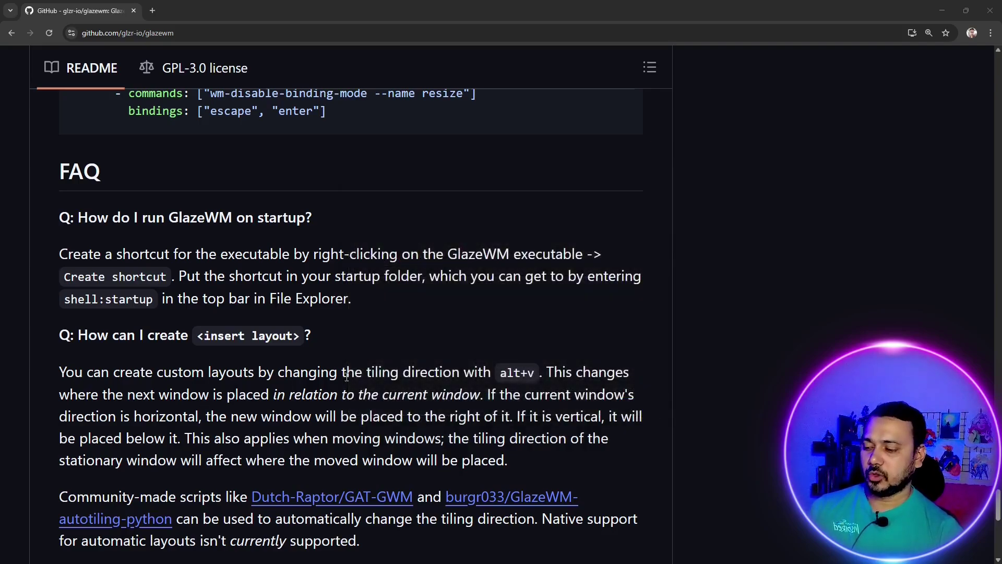
# Step: Switch to the PowerShell terminal used for the installation and try to launch the window manager with GlazeWM and glazewm
pyautogui.press('super+Tab')
pyautogui.click(574, 278)
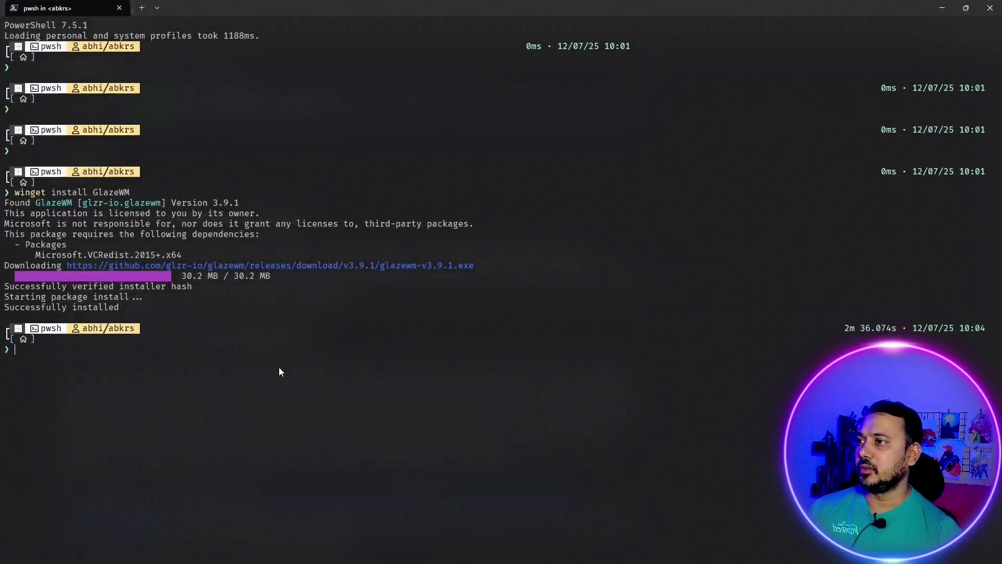
pyautogui.write('Gla')
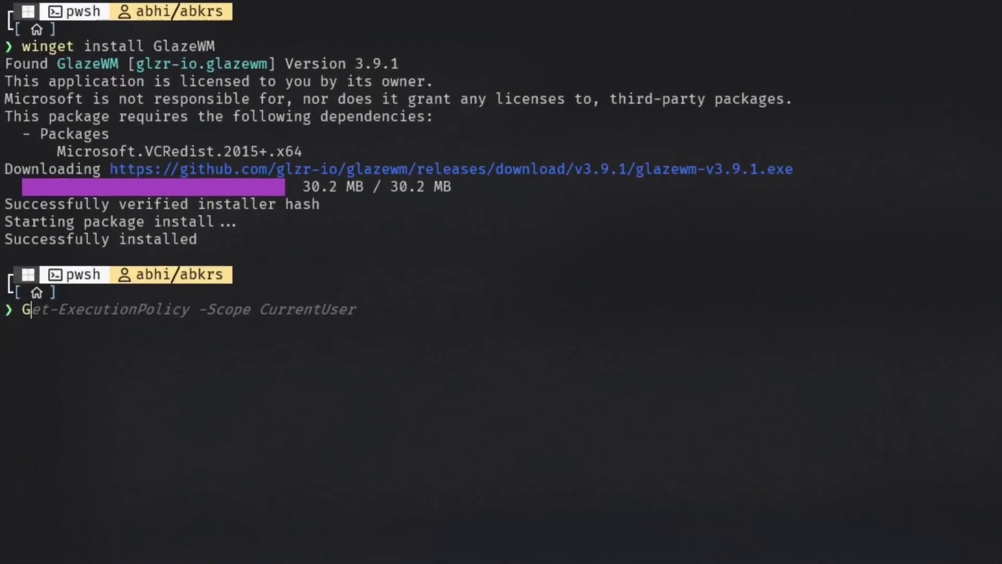
pyautogui.write('zeWM')
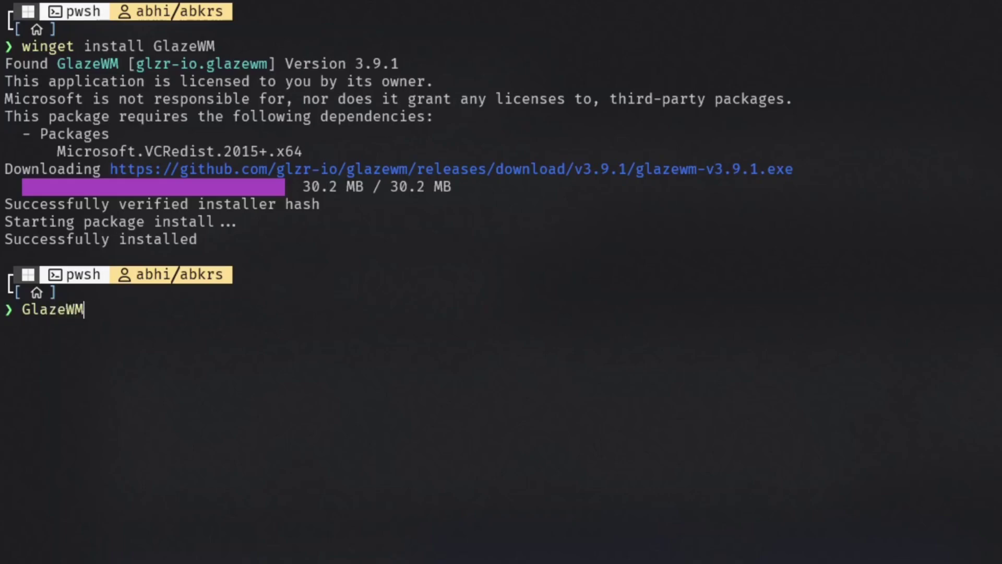
pyautogui.press('Return')
pyautogui.write('gla')
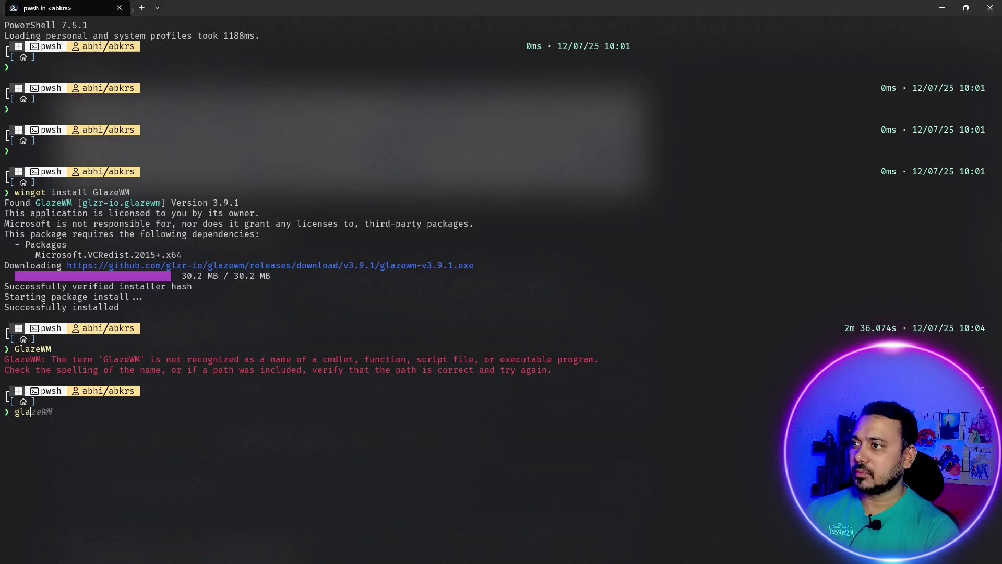
pyautogui.write('zw,')
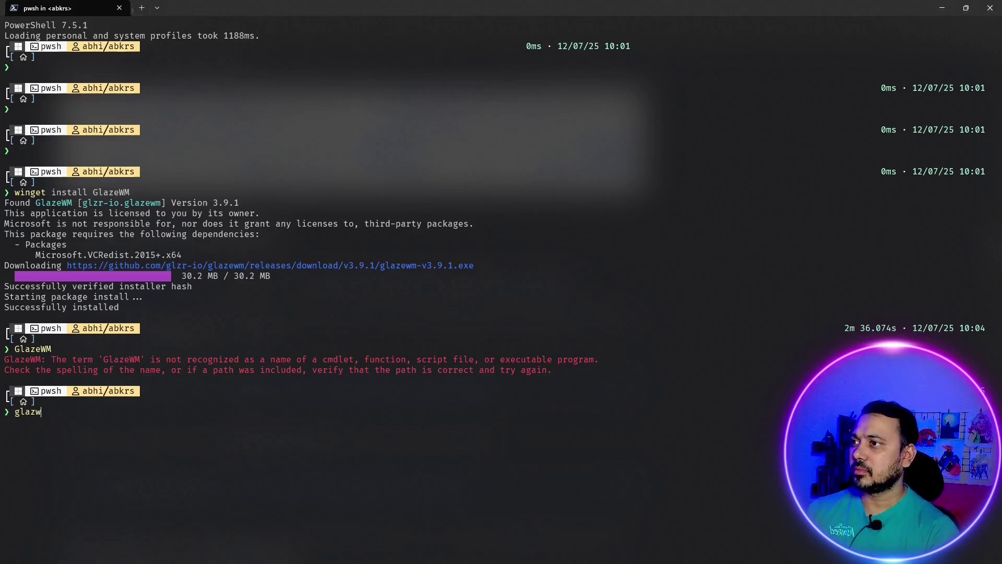
pyautogui.press('BackSpace')
pyautogui.press('BackSpace')
pyautogui.write('ewm')
pyautogui.press('Return')
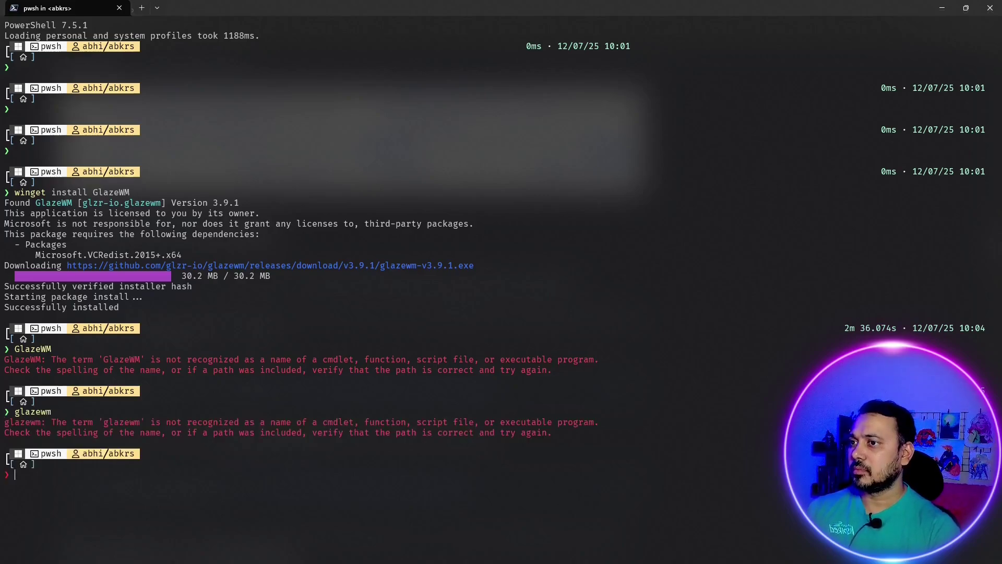
# Step: Replace the terminal with a fresh PowerShell session and start the window manager with the glazewm command
pyautogui.click(989, 7)
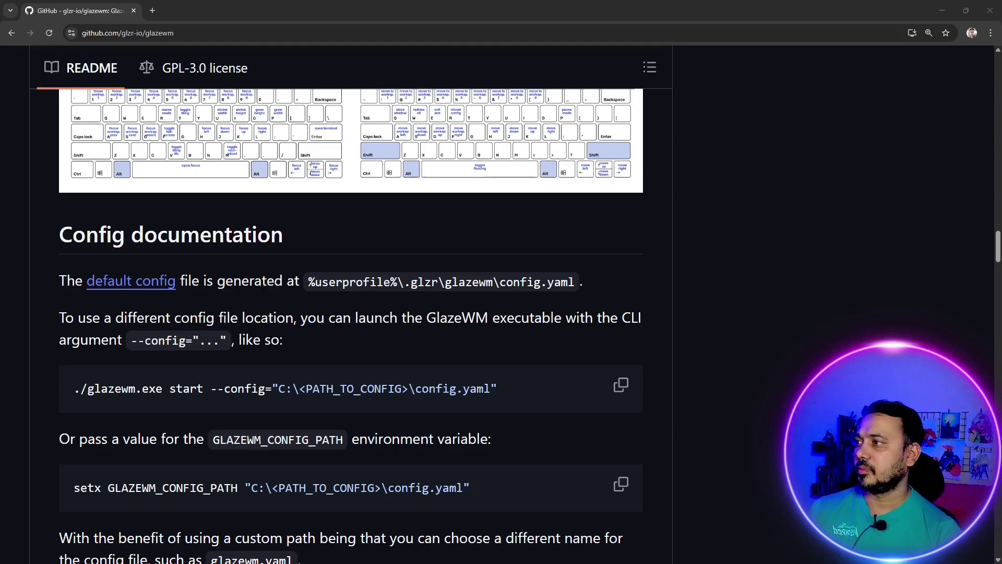
pyautogui.hotkey('alt', 'Return')
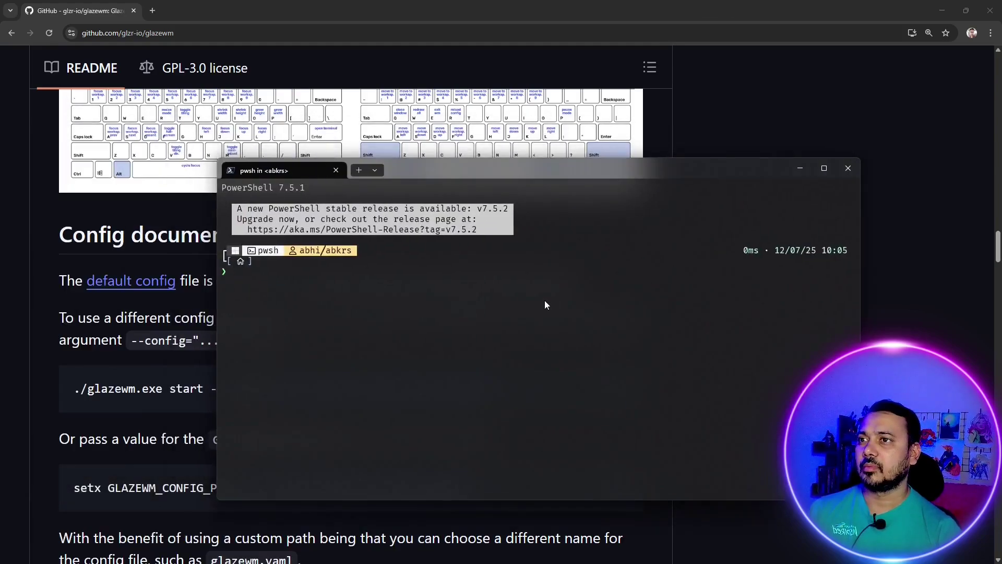
pyautogui.write('glazewm')
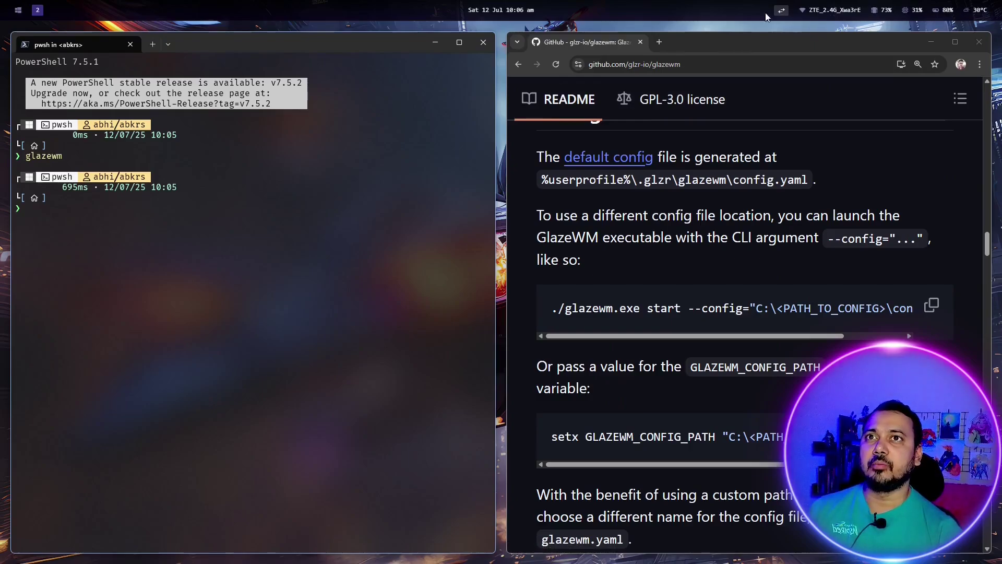
# Step: Read the README's configuration sections on general options, Config: Keybindings and the start of Config: Gaps
pyautogui.scroll(1, 592, 258)
pyautogui.scroll(-10, 592, 257)
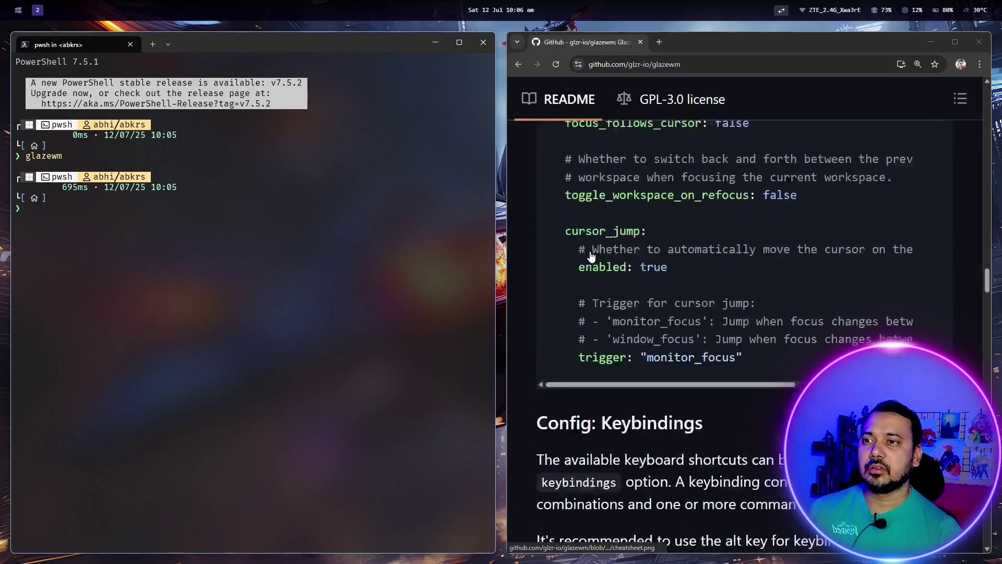
pyautogui.scroll(-10, 591, 256)
pyautogui.scroll(6, 591, 255)
pyautogui.scroll(-5, 591, 256)
pyautogui.scroll(-4, 592, 256)
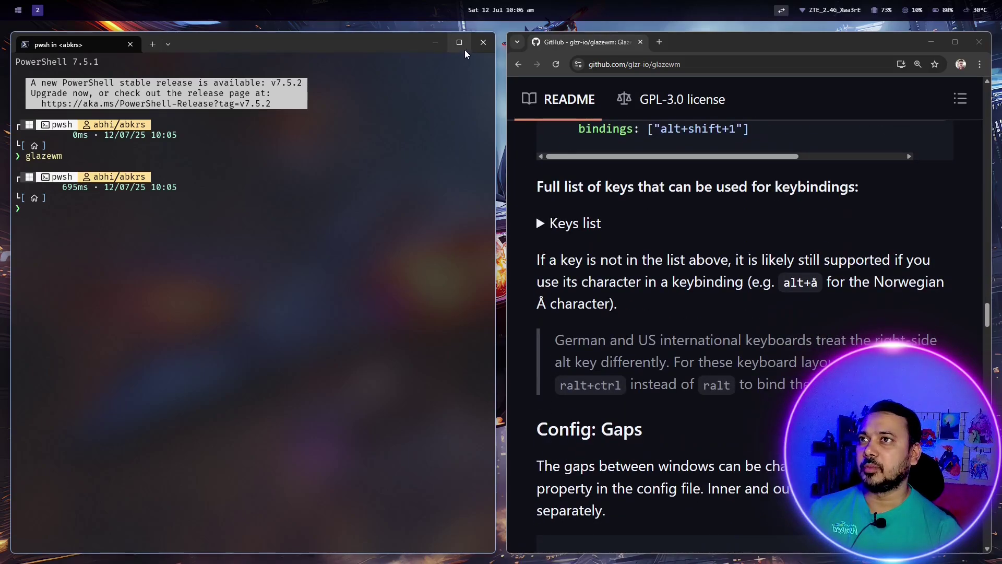
# Step: Replace the PowerShell terminal with a new one and open VS Code as a third tiled window on the workspace
pyautogui.click(483, 42)
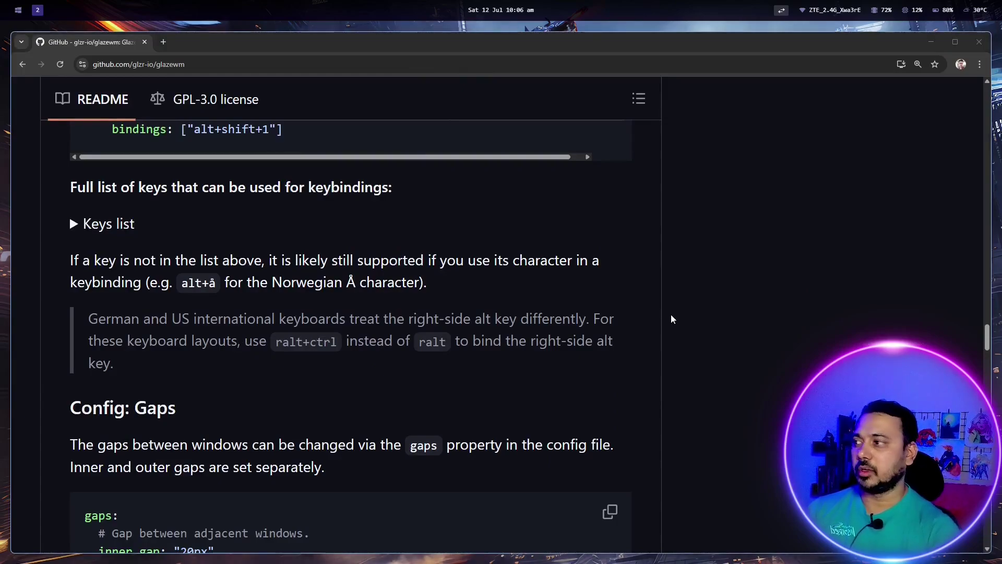
pyautogui.hotkey('alt', 'Return')
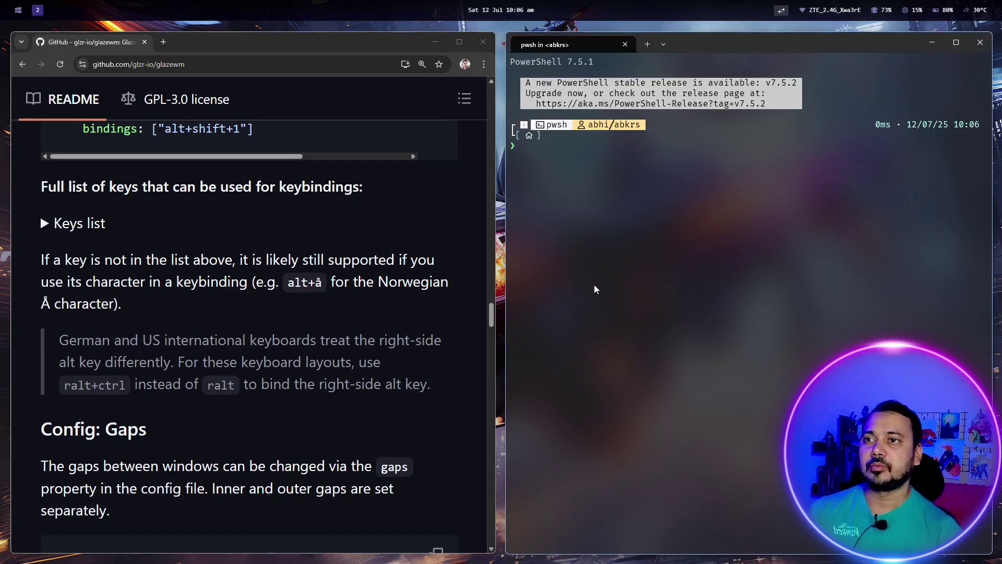
pyautogui.hotkey('alt', 'Return')
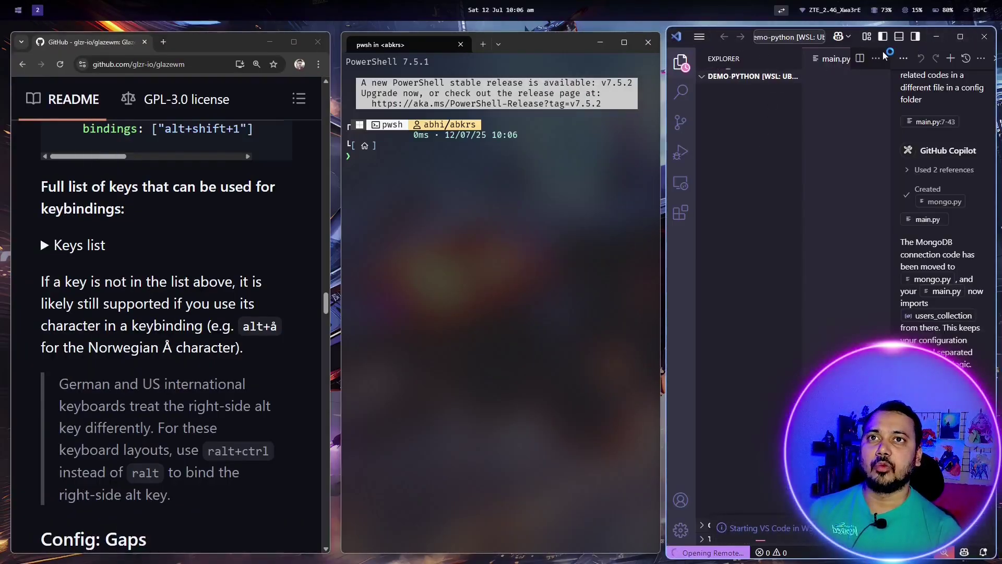
# Step: Rearrange the tiled windows so VS Code sits between the browser and the PowerShell terminal
pyautogui.moveTo(870, 53); pyautogui.dragTo(811, 349)
pyautogui.moveTo(865, 49); pyautogui.dragTo(390, 324)
pyautogui.moveTo(541, 45); pyautogui.dragTo(624, 273)
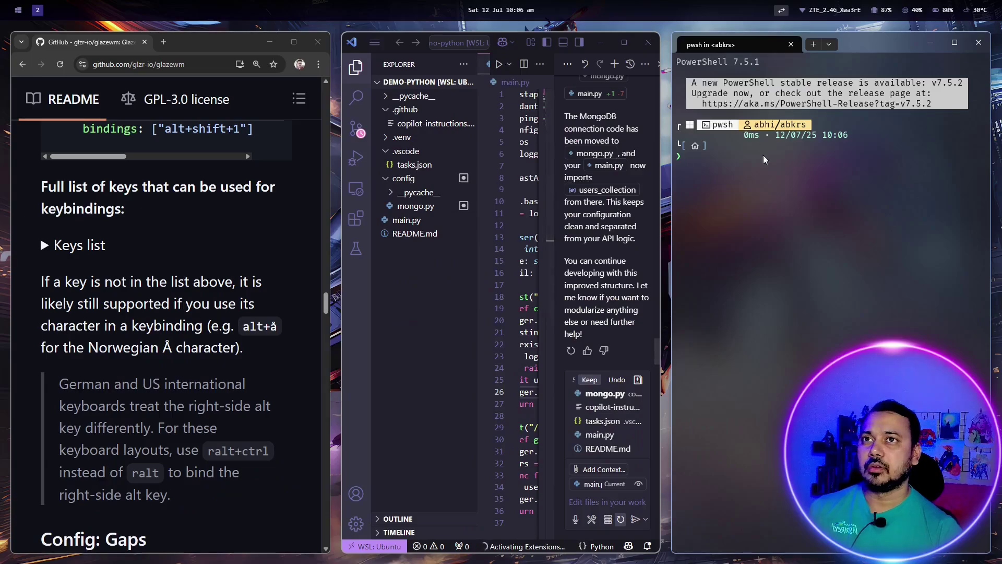
# Step: Move the terminal around the tiling layout in all directions, finishing as a full-width row above the browser and VS Code
pyautogui.hotkey('alt', 'shift', 'j')
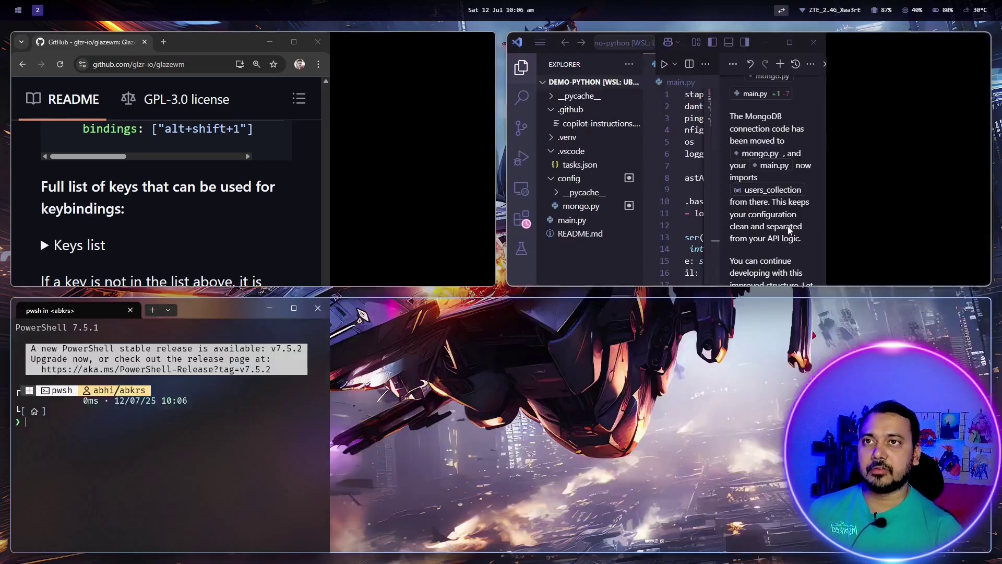
pyautogui.hotkey('alt', 'shift', 'l')
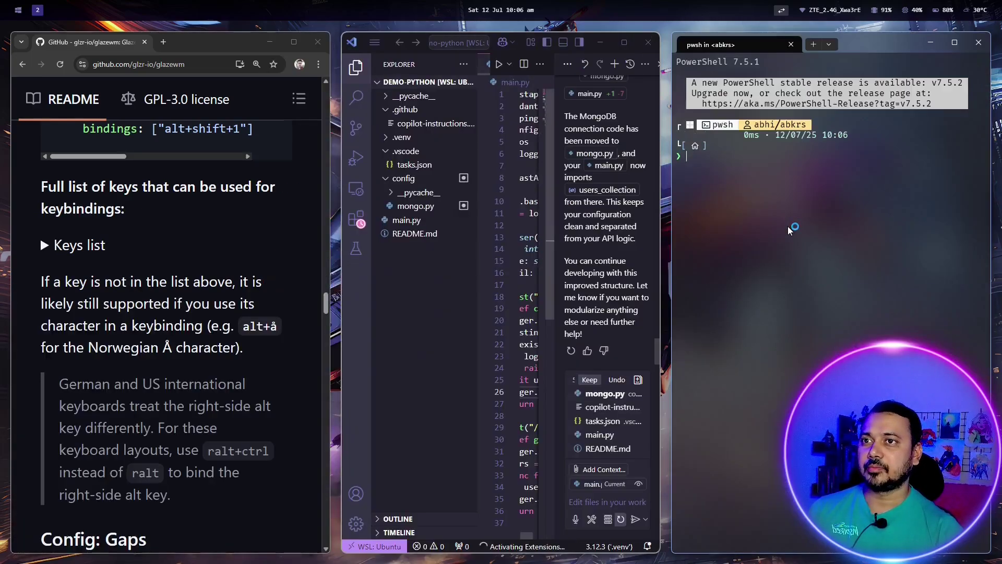
pyautogui.hotkey('alt', 'shift', 'j')
pyautogui.hotkey('alt', 'shift', 'h')
pyautogui.hotkey('alt', 'shift', 'l')
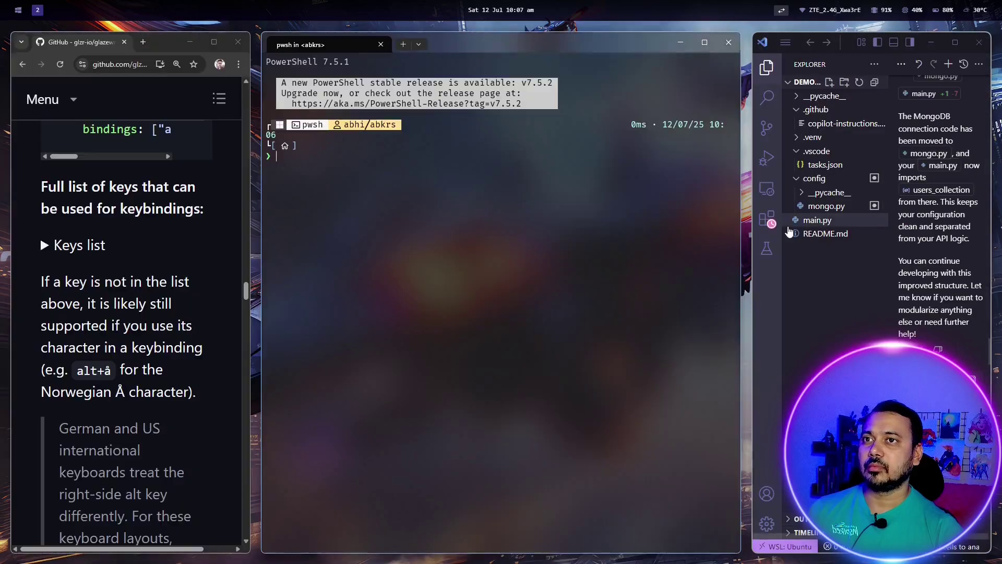
pyautogui.hotkey('alt', 'shift', 'k')
pyautogui.hotkey('alt', 'shift', 'l')
pyautogui.hotkey('alt', 'shift', 'k')
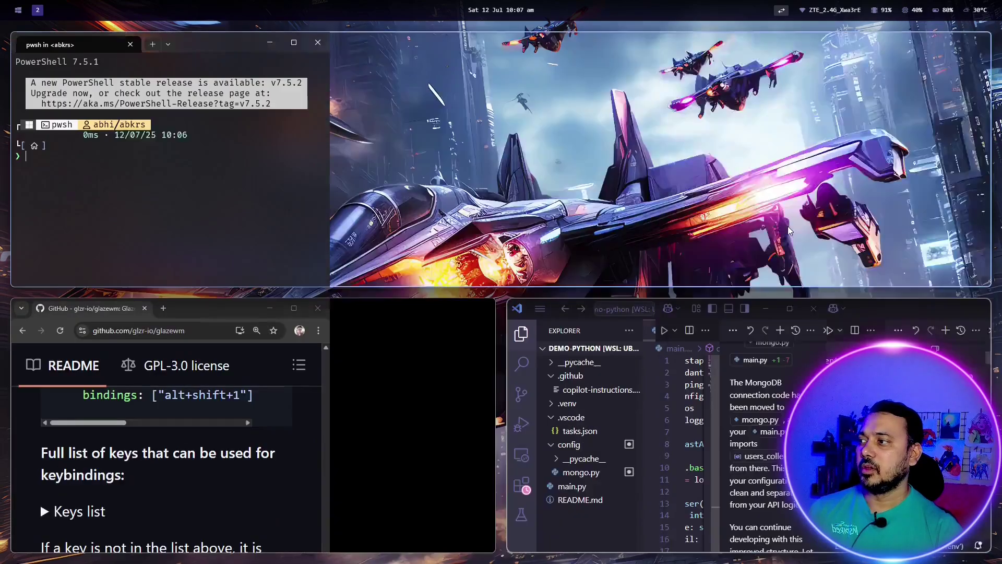
pyautogui.hotkey('alt', 'shift', 'h')
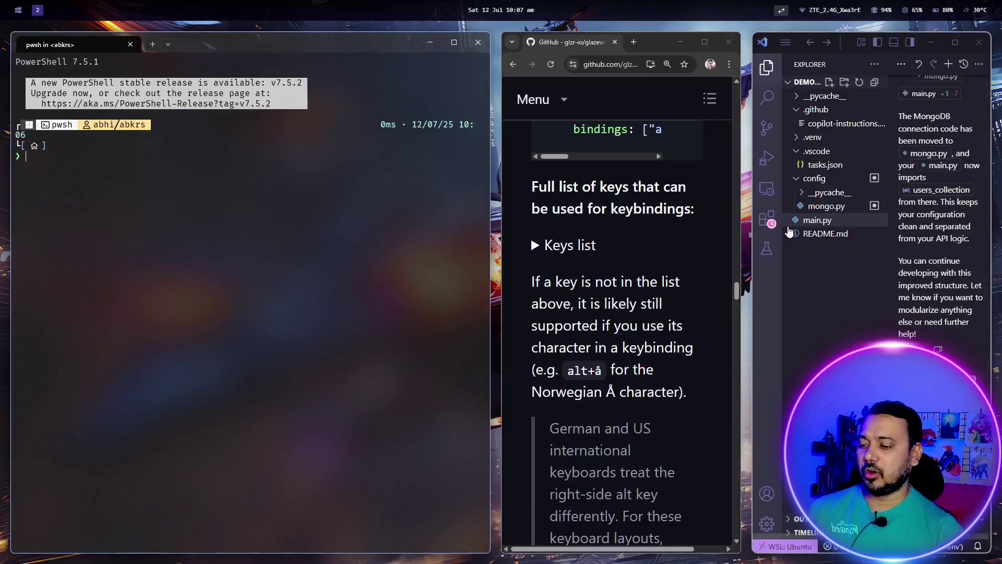
pyautogui.hotkey('alt', 'shift', 'j')
pyautogui.hotkey('alt', 'shift', 'h')
pyautogui.hotkey('alt', 'shift', 'k')
pyautogui.hotkey('alt', 'shift', 'l')
pyautogui.hotkey('alt', 'shift', 'h')
pyautogui.hotkey('alt', 'shift', 'h')
pyautogui.hotkey('alt', 'shift', 'l')
pyautogui.hotkey('alt', 'shift', 'k')
pyautogui.hotkey('alt', 'shift', 'j')
pyautogui.hotkey('alt', 'shift', 'h')
pyautogui.hotkey('alt', 'shift', 'k')
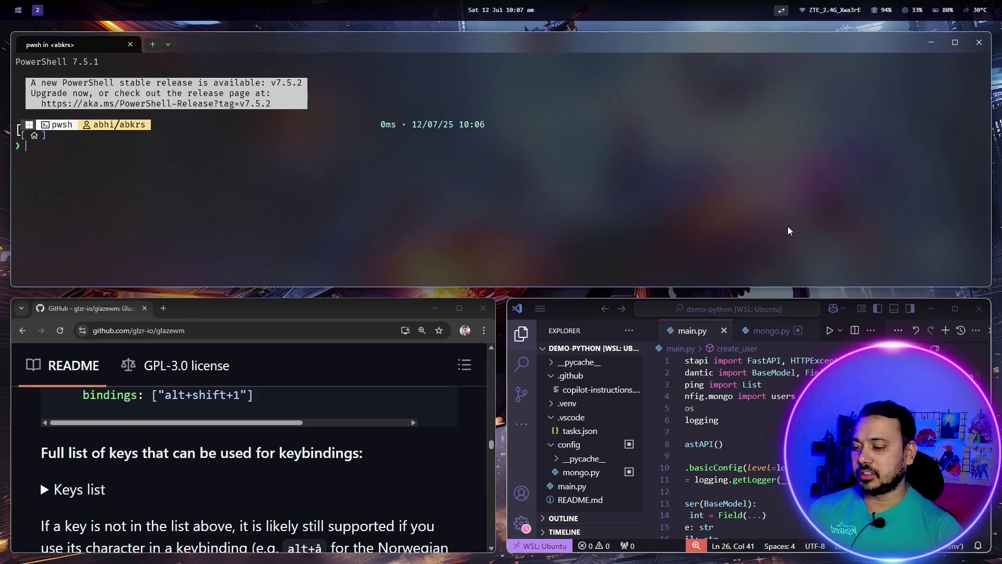
# Step: Send the terminal to workspace 4, clear its output there, and bring it back to workspace 2
pyautogui.hotkey('alt', 'shift', '4')
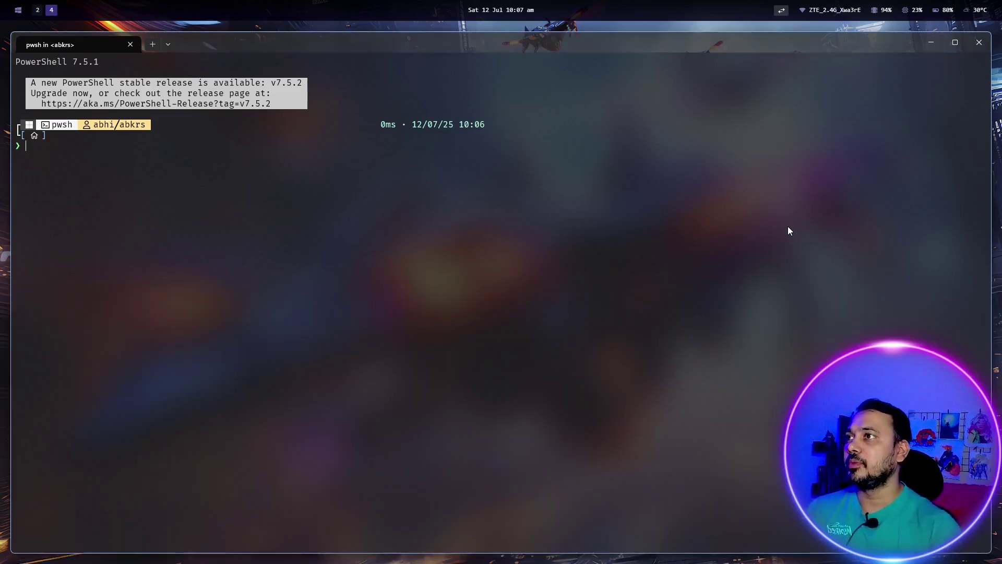
pyautogui.write('clear')
pyautogui.press('Return')
pyautogui.press('Return')
pyautogui.press('Return')
pyautogui.press('Return')
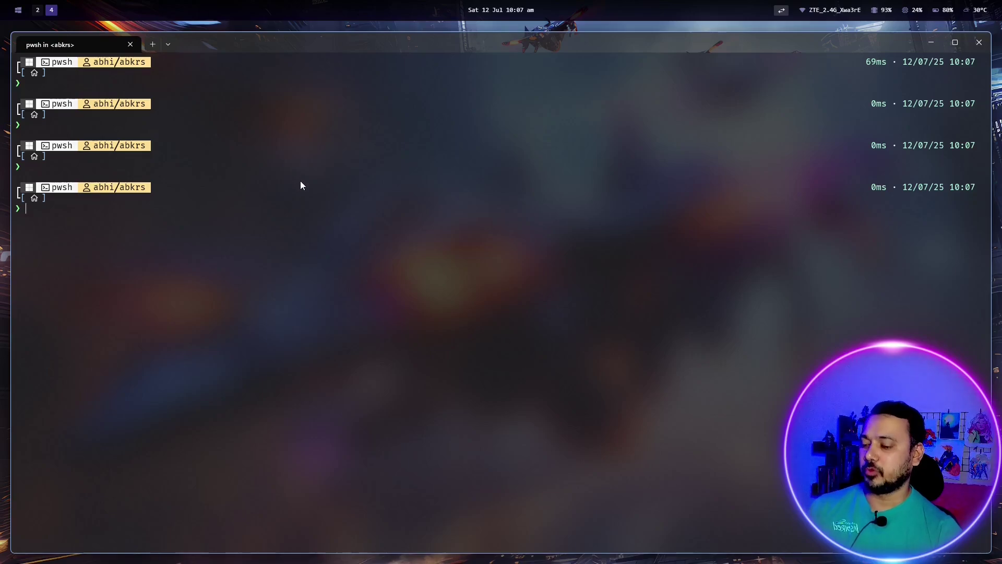
pyautogui.hotkey('alt', 'shift', '2')
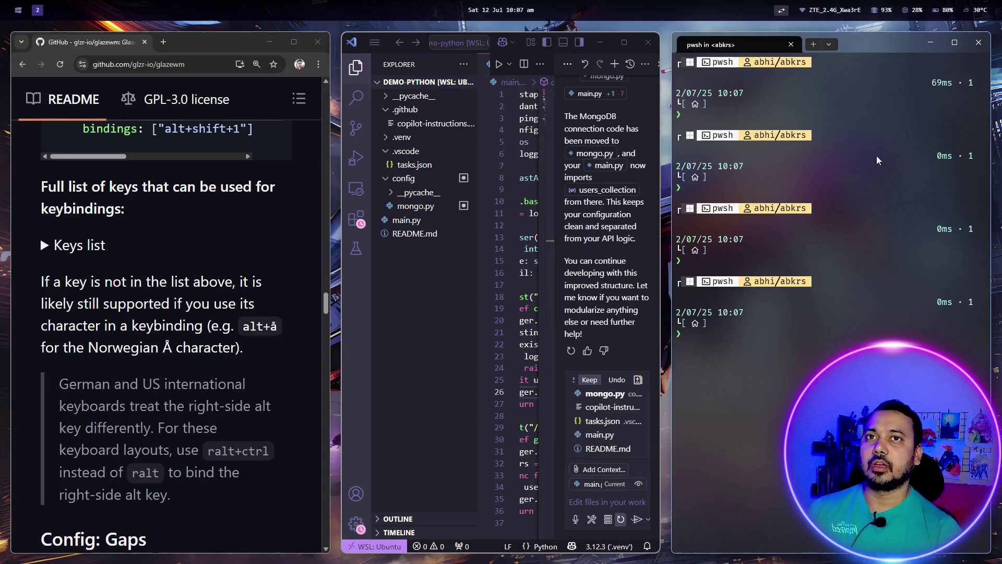
# Step: Close the terminal and send VS Code to workspace 3, returning to the browser on workspace 2
pyautogui.click(978, 42)
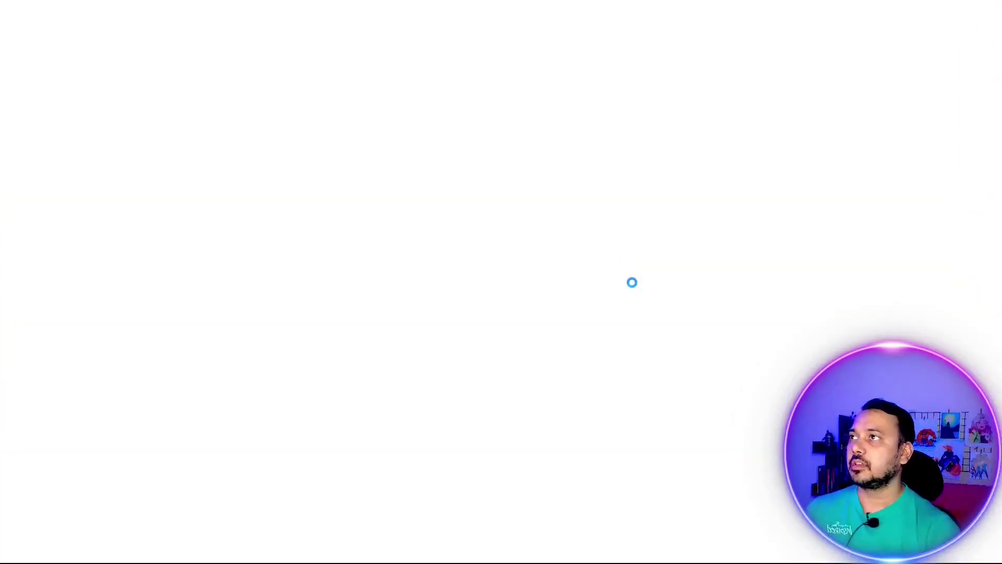
pyautogui.hotkey('alt', 'shift', '3')
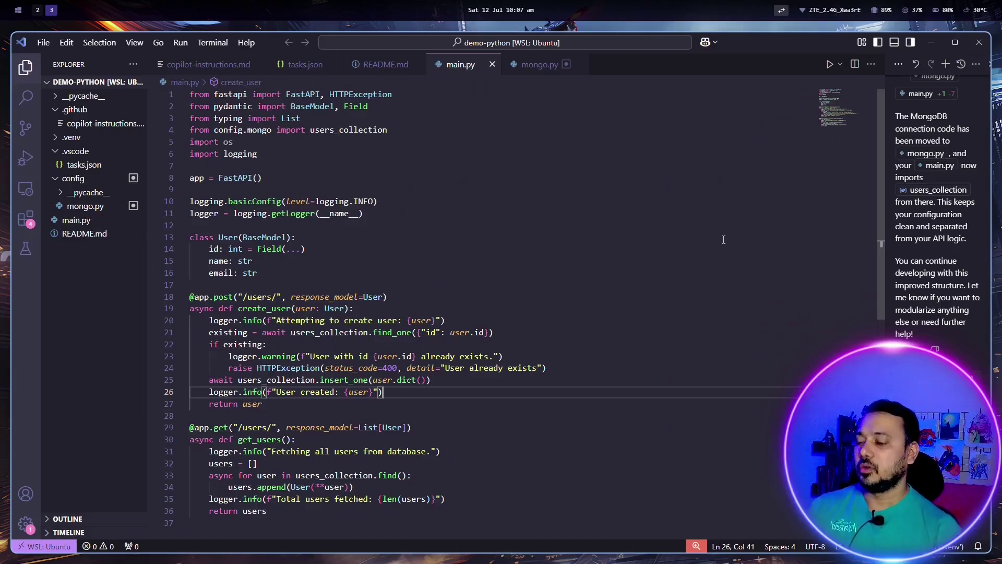
pyautogui.hotkey('alt', '2')
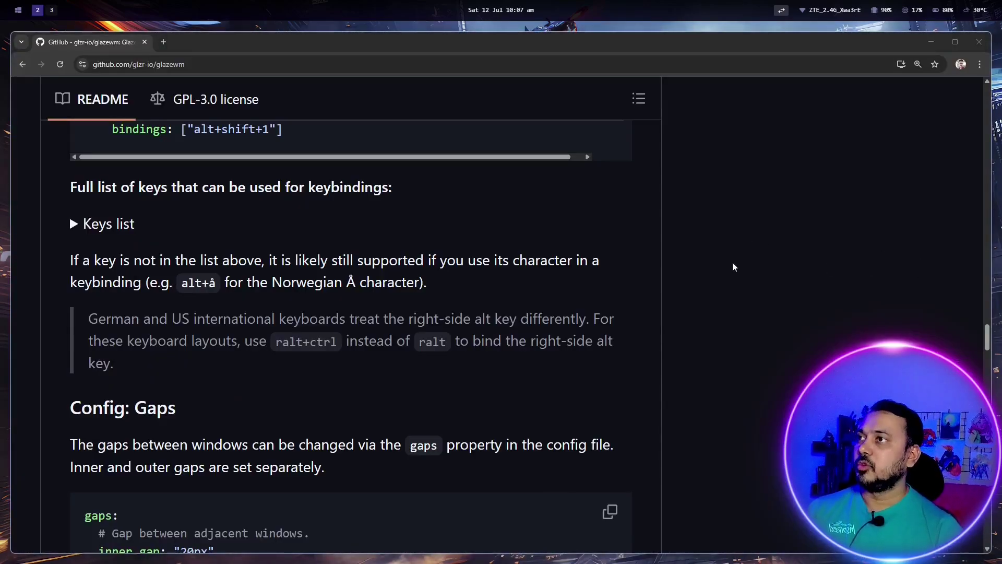
# Step: Switch back and forth between workspaces 2 and 3, finishing by closing the demo-python VS Code window on workspace 3
pyautogui.hotkey('alt', '3')
pyautogui.hotkey('alt', '2')
pyautogui.hotkey('alt', '3')
pyautogui.hotkey('alt', '2')
pyautogui.hotkey('alt', '3')
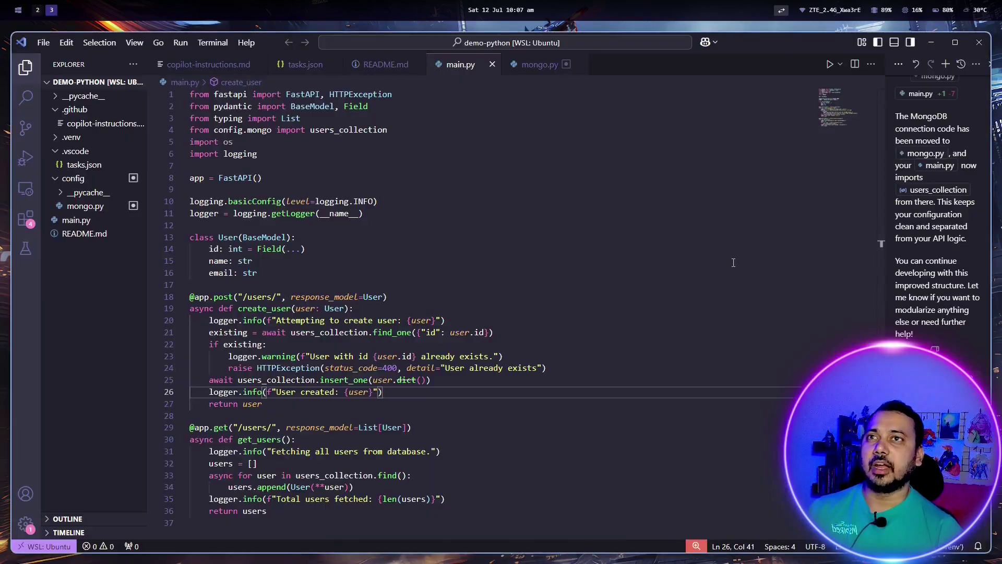
pyautogui.hotkey('alt', '2')
pyautogui.hotkey('alt', '3')
pyautogui.hotkey('alt', '2')
pyautogui.hotkey('alt', '3')
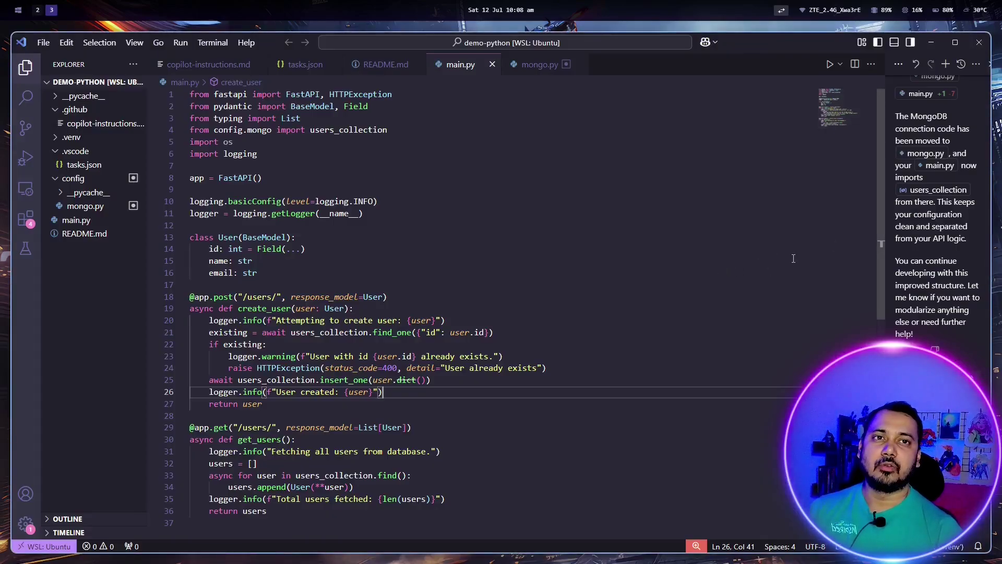
pyautogui.press('alt')
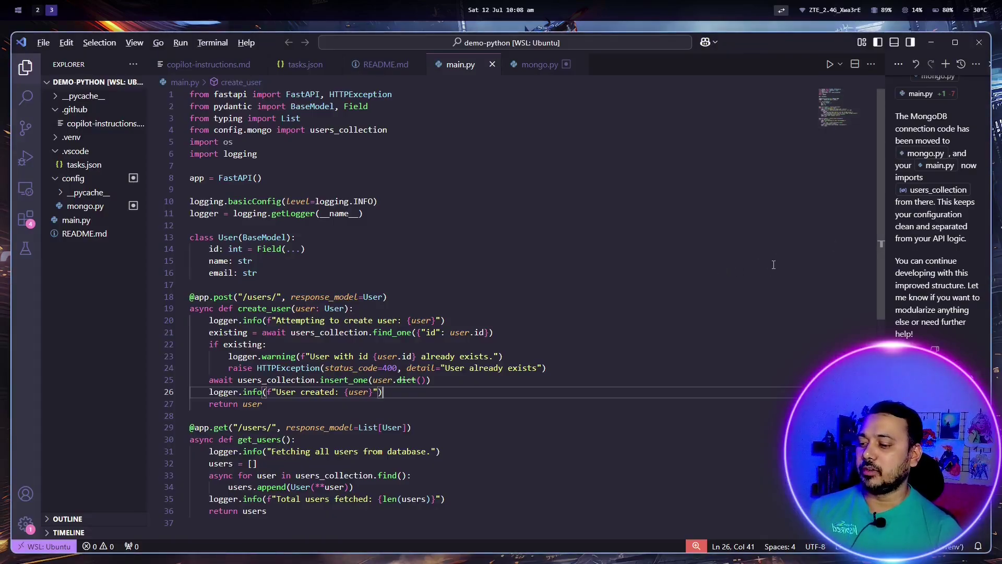
pyautogui.hotkey('alt', '2')
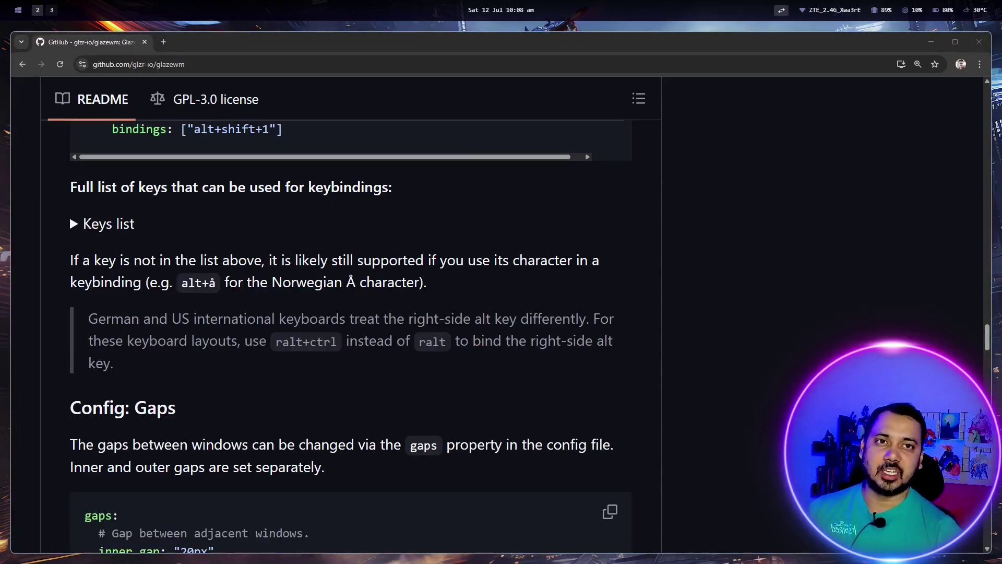
pyautogui.hotkey('alt', '3')
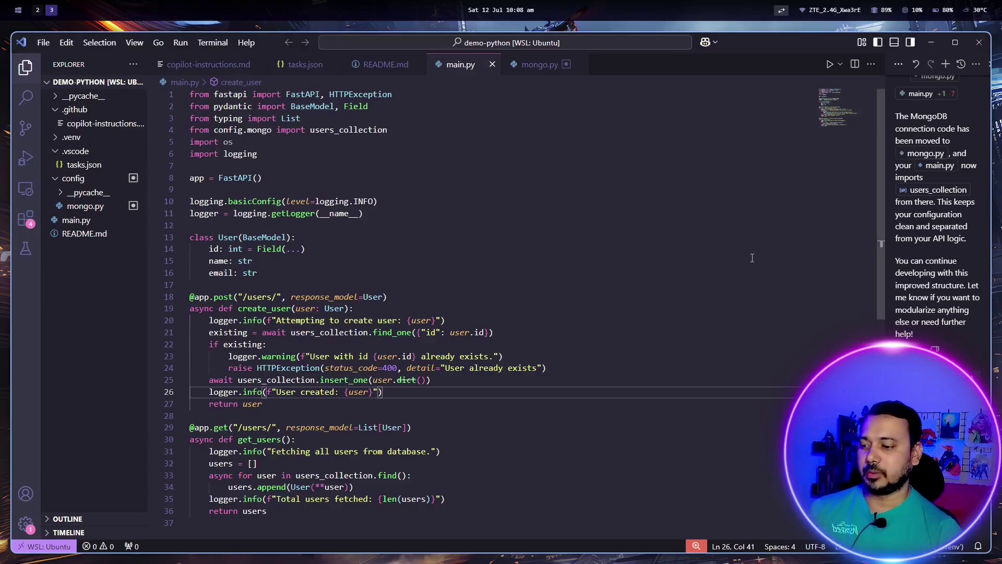
pyautogui.click(979, 43)
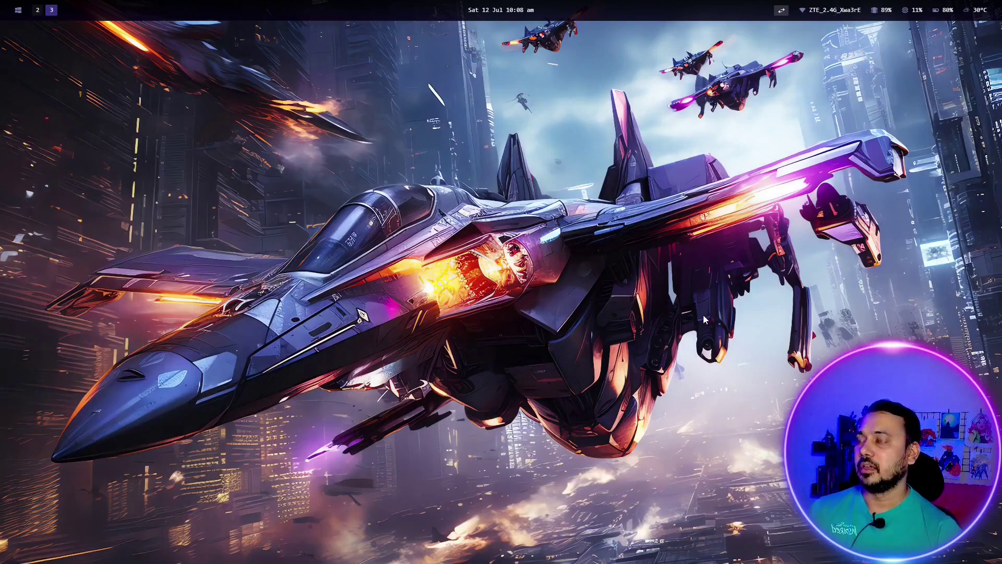
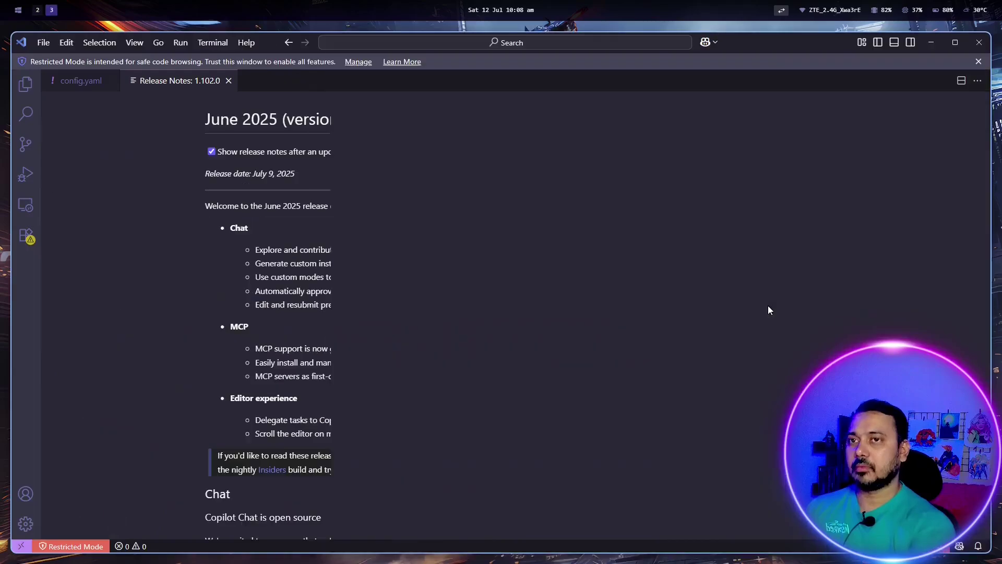
# Step: Place the VS Code window containing config.yaml on workspace 3 and close its Release Notes page
pyautogui.hotkey('alt', 'shift', '3')
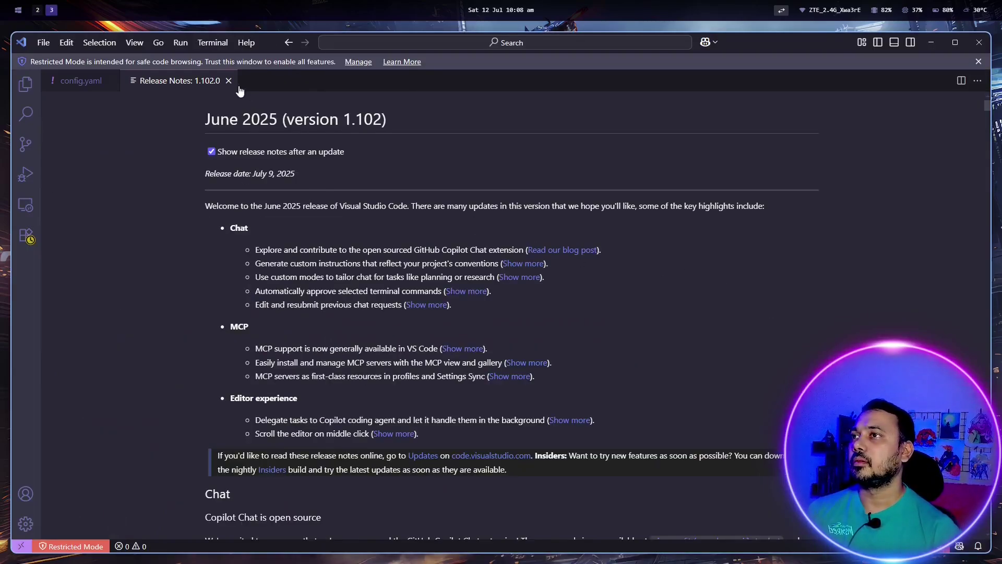
pyautogui.click(228, 80)
# Step: In the gaps section of config.yaml, set the top value of outer_gap to 20px
pyautogui.scroll(-2, 341, 208)
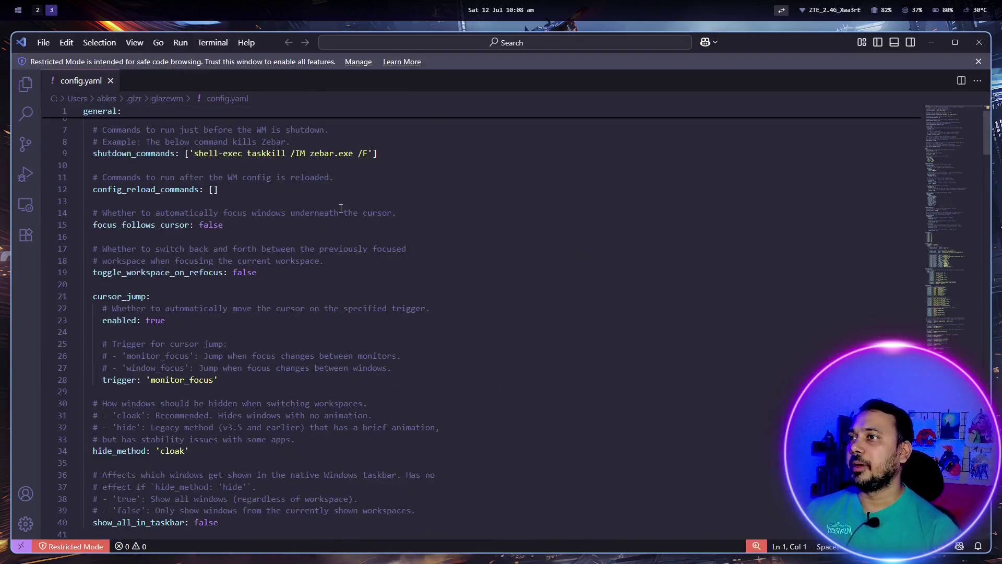
pyautogui.scroll(2, 341, 208)
pyautogui.scroll(-8, 341, 209)
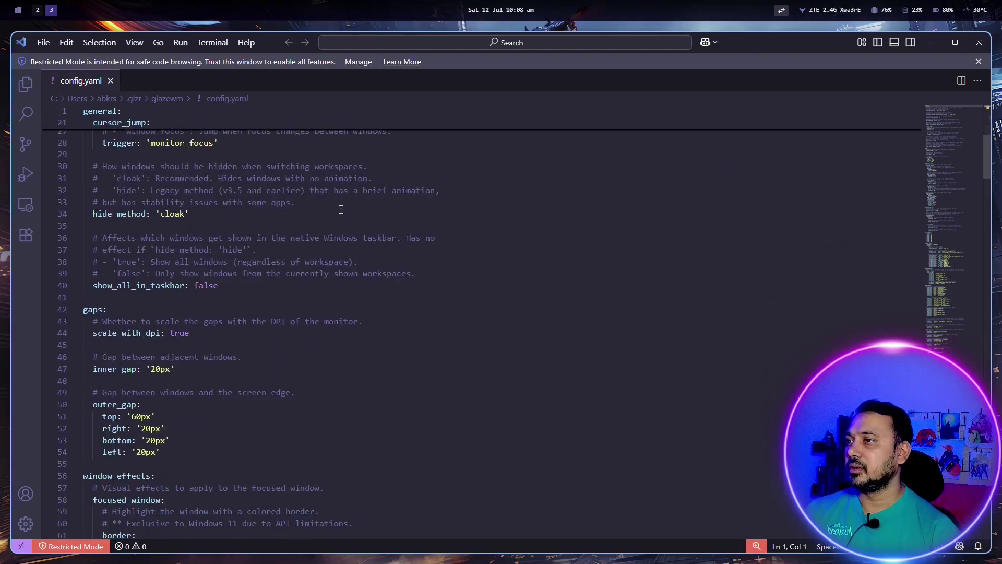
pyautogui.scroll(-1, 340, 209)
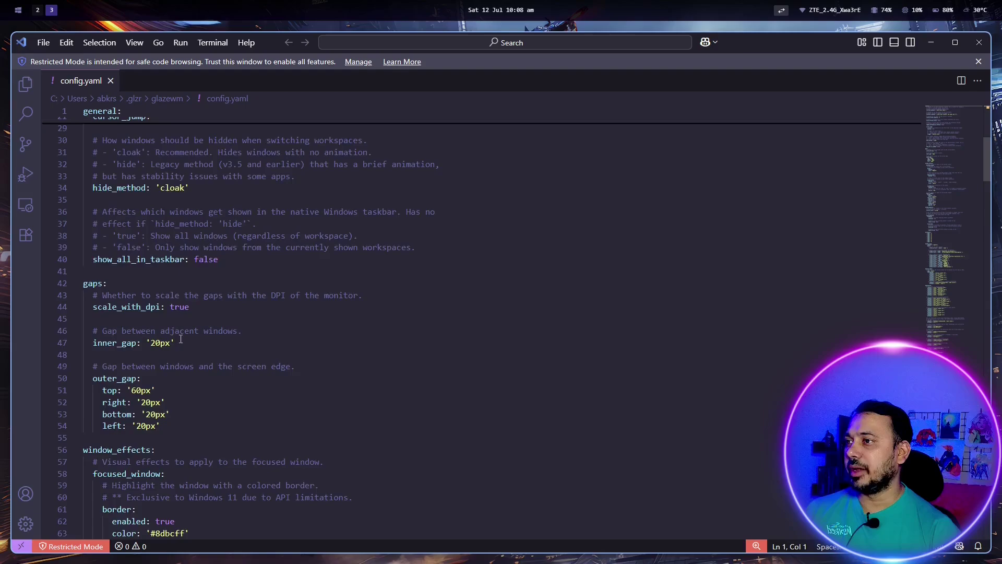
pyautogui.scroll(-1, 181, 339)
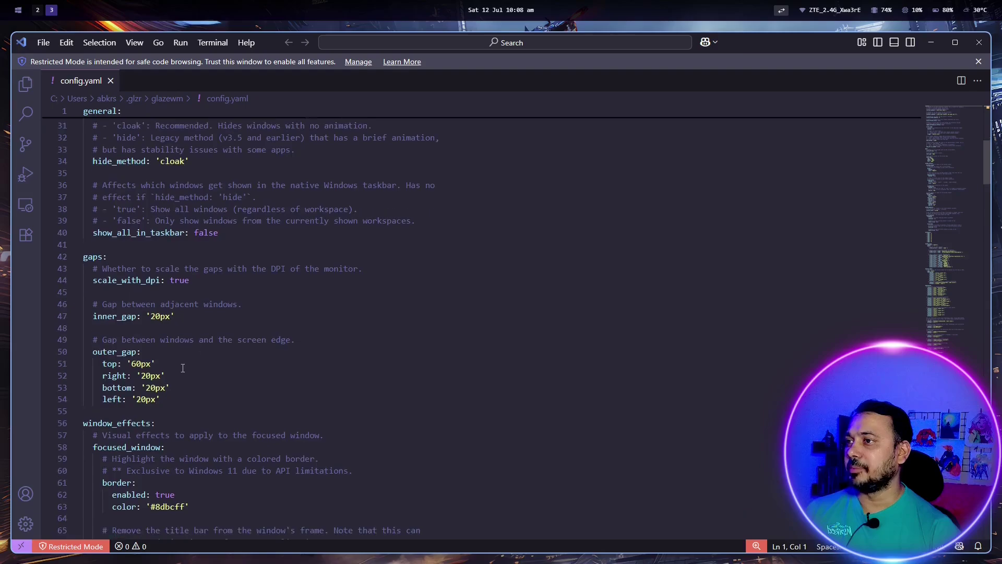
pyautogui.click(133, 368)
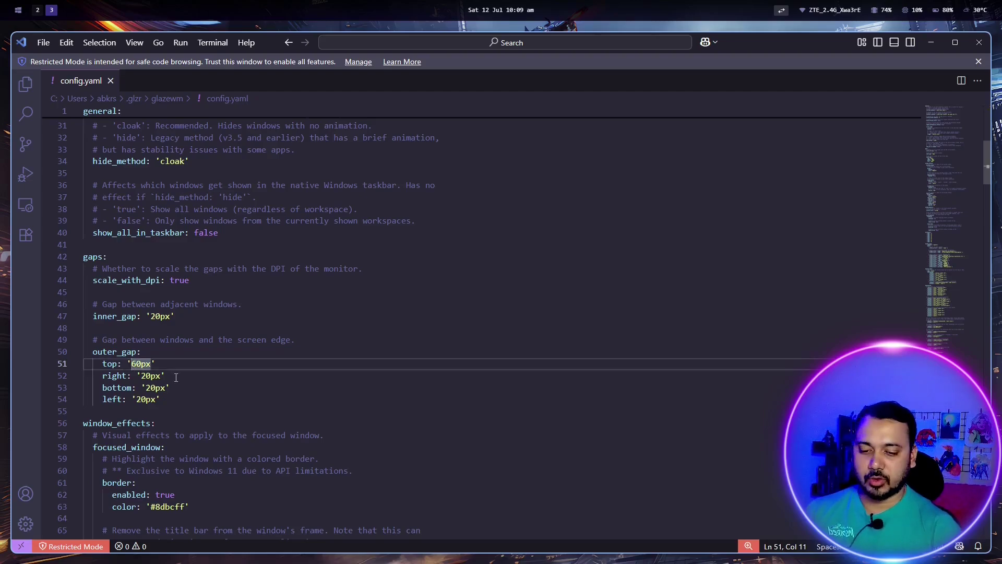
pyautogui.press('Delete')
pyautogui.write('3')
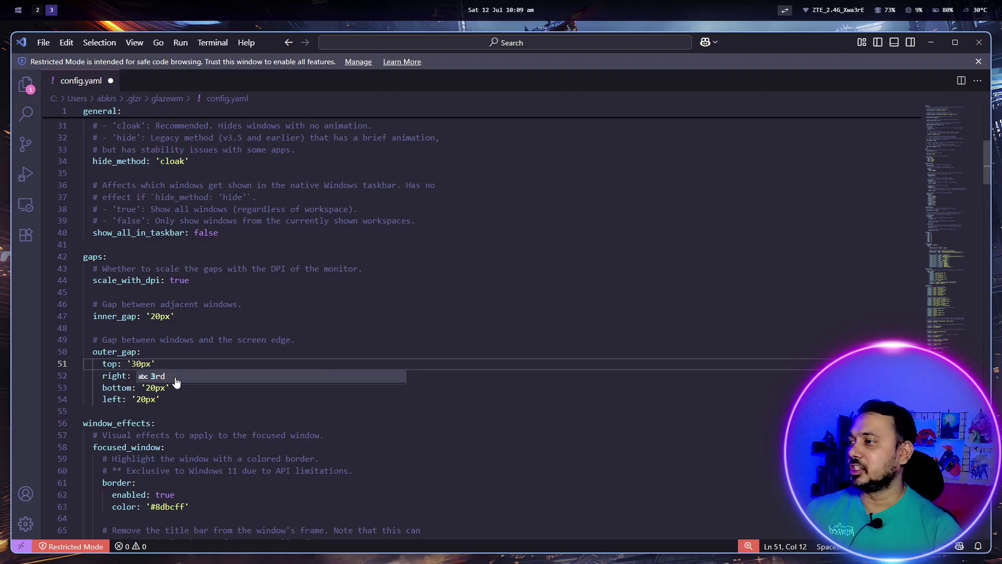
pyautogui.press('BackSpace')
pyautogui.write('2')
# Step: In the gaps section of config.yaml, set inner_gap to 10px and save the file
pyautogui.press('Up')
pyautogui.press('Up')
pyautogui.press('Up')
pyautogui.press('Up')
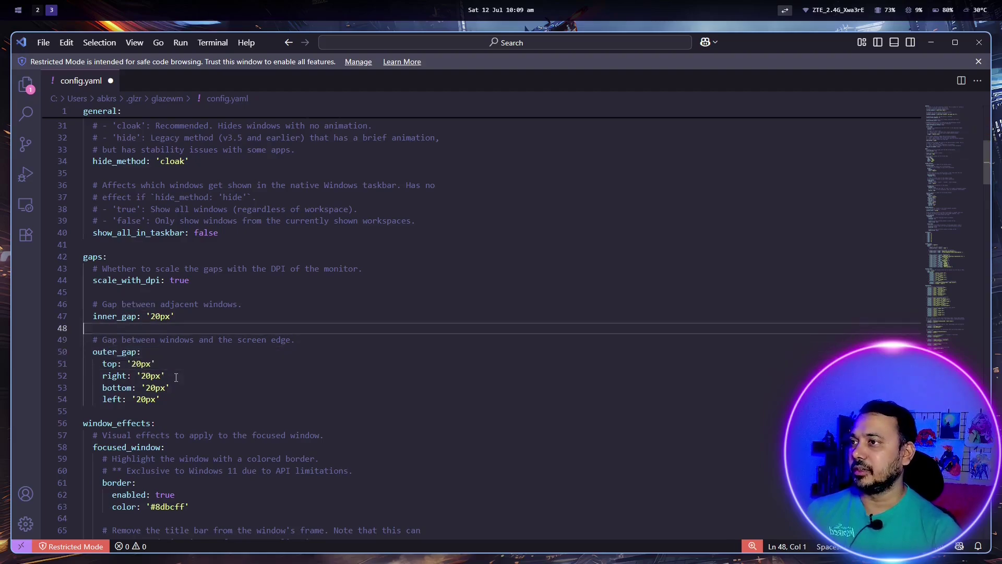
pyautogui.press('Right')
pyautogui.press('Right')
pyautogui.press('Right')
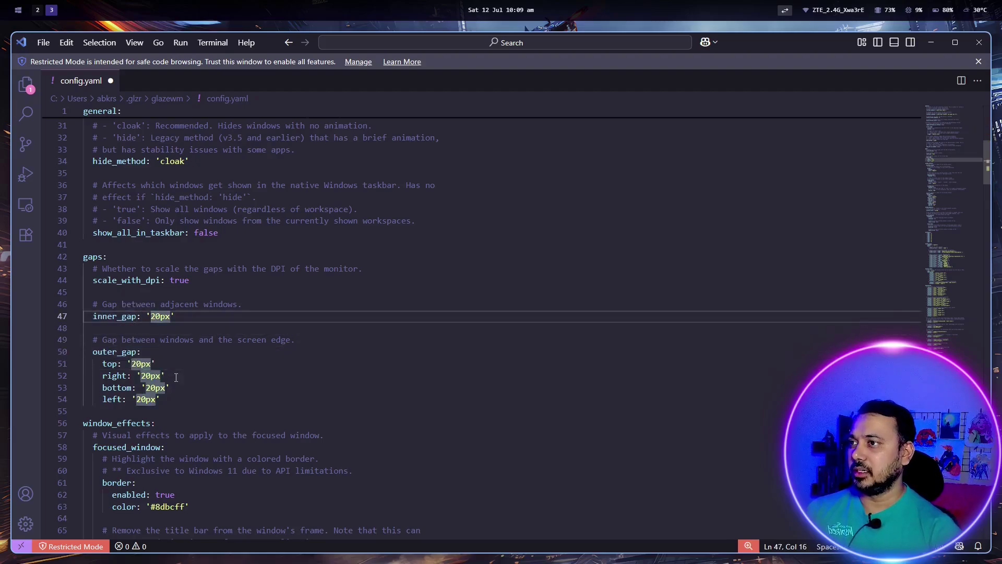
pyautogui.press('BackSpace')
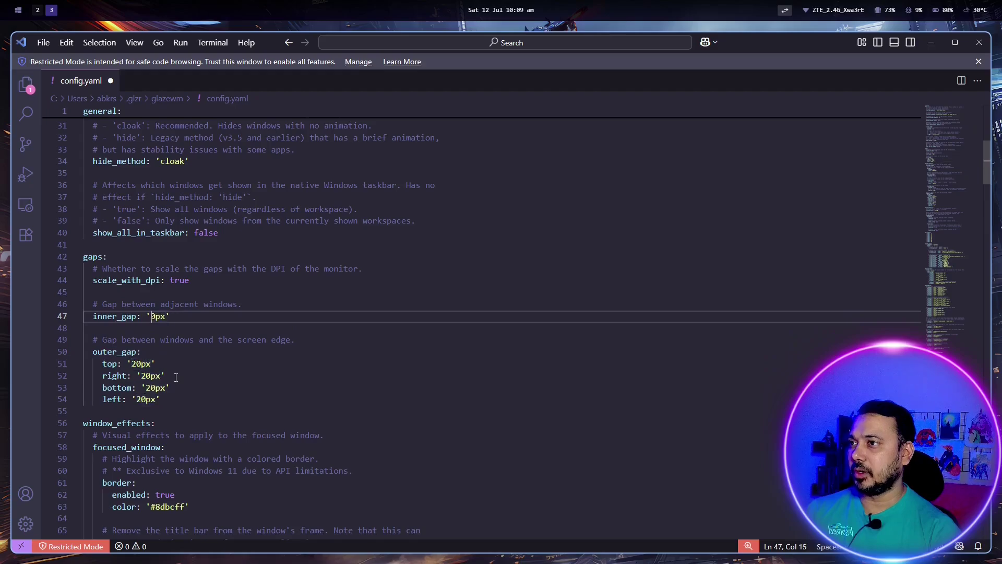
pyautogui.write('1')
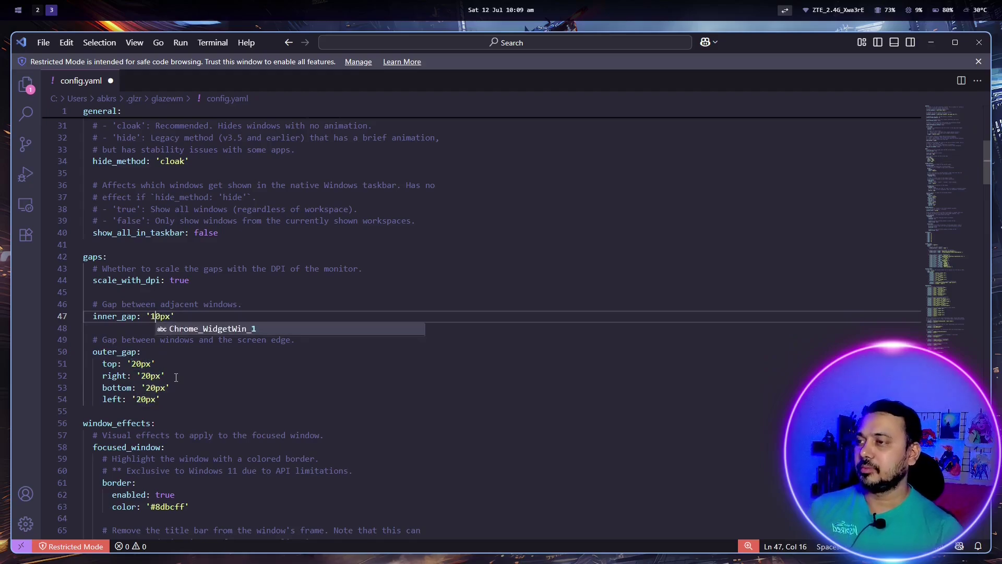
pyautogui.hotkey('ctrl', 's')
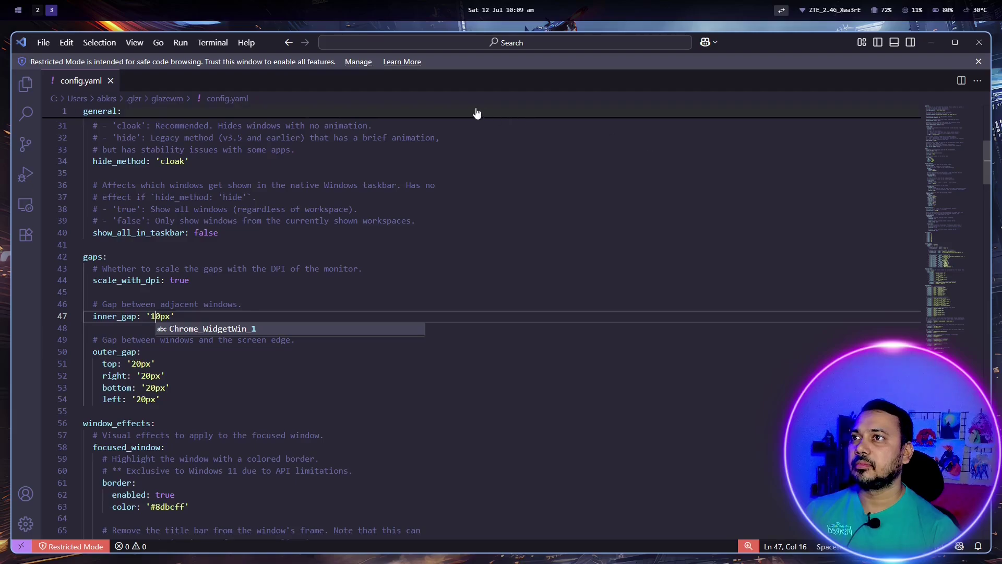
# Step: Grant trust to the restricted VS Code window and close the Workspace Trust page
pyautogui.click(353, 63)
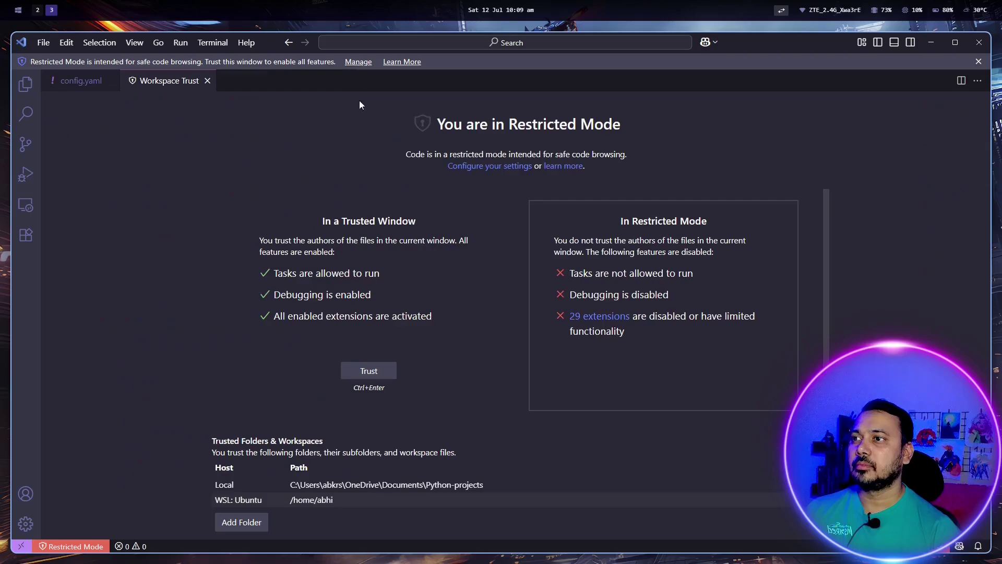
pyautogui.click(386, 371)
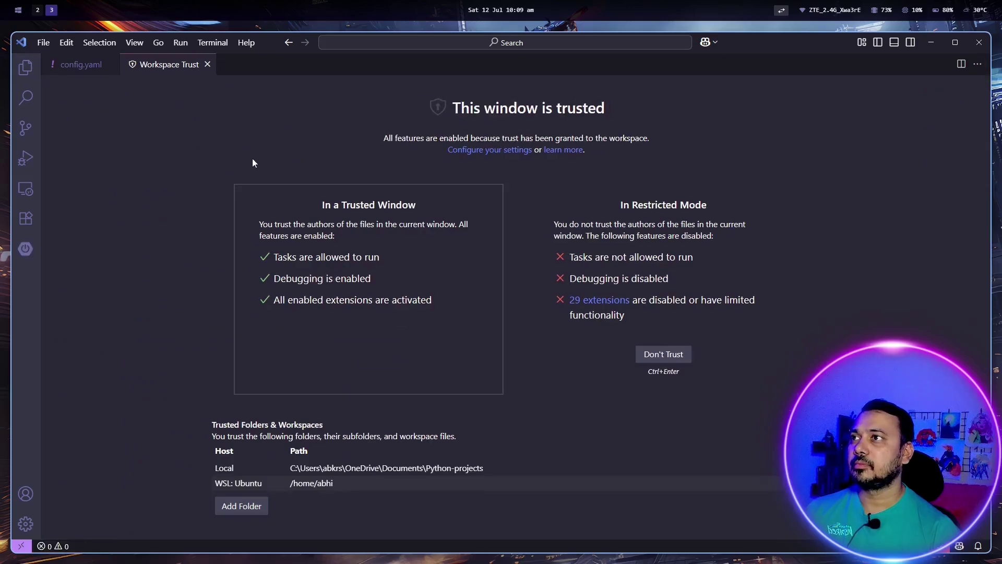
pyautogui.click(208, 65)
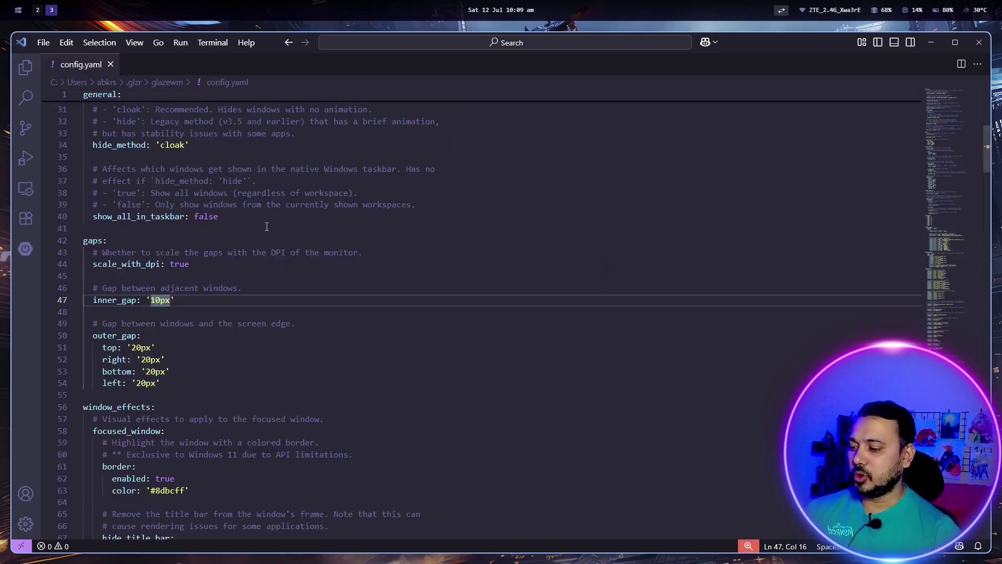
# Step: Check the tiling gap with a temporary File Explorer window, and reload the GlazeWM config after consulting the README's Commands Cheatsheet on workspace 2
pyautogui.press('super+e')
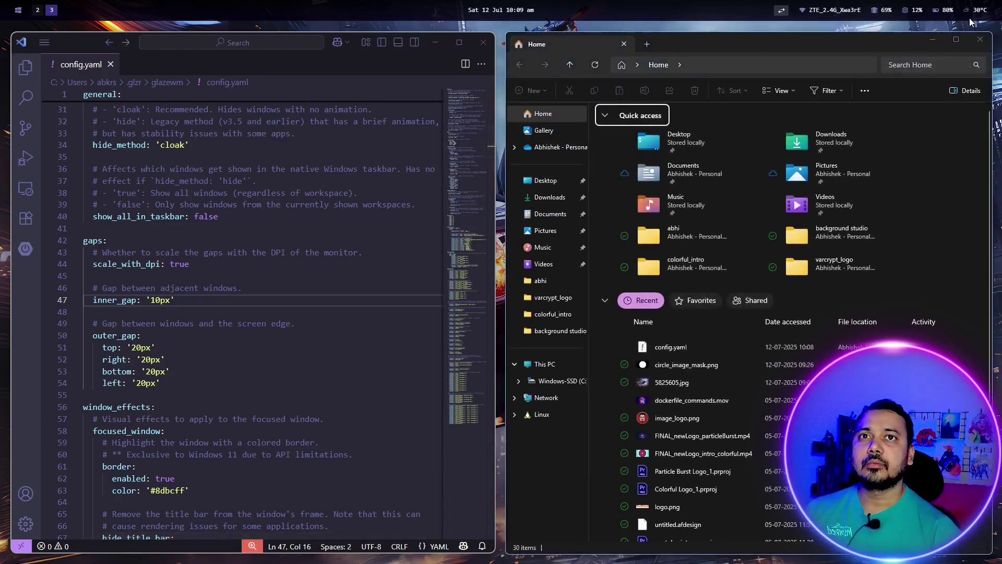
pyautogui.click(980, 39)
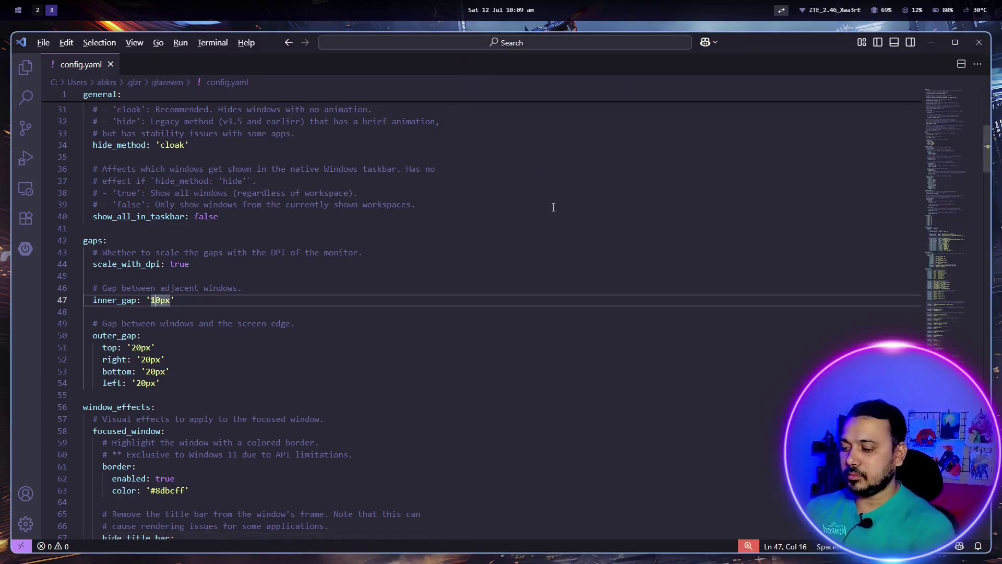
pyautogui.hotkey('alt', '2')
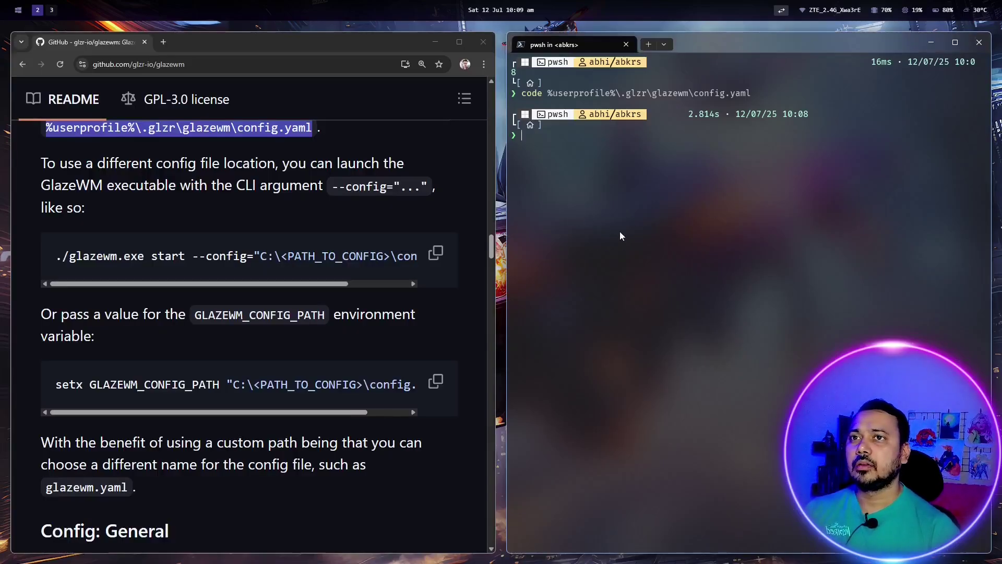
pyautogui.scroll(-7, 330, 244)
pyautogui.scroll(6, 330, 244)
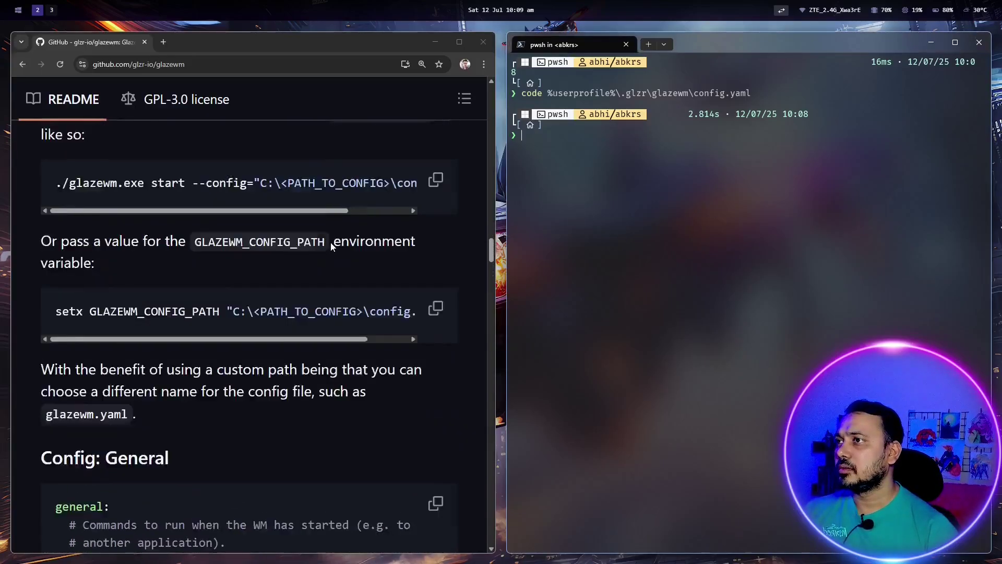
pyautogui.scroll(12, 330, 242)
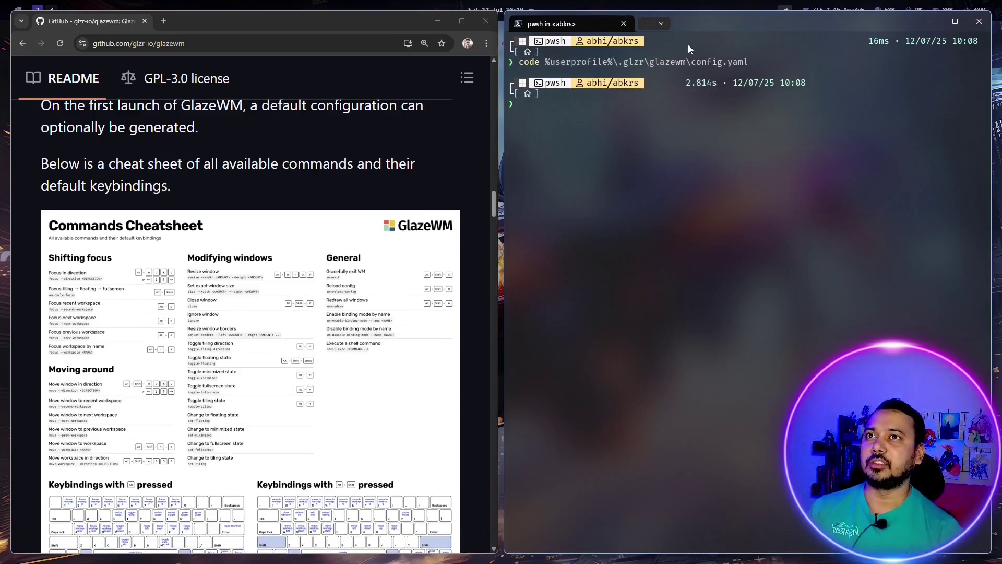
# Step: Try tiling the terminal window above the browser on workspace 2, and move it back down onto the browser
pyautogui.moveTo(701, 24); pyautogui.dragTo(600, 62)
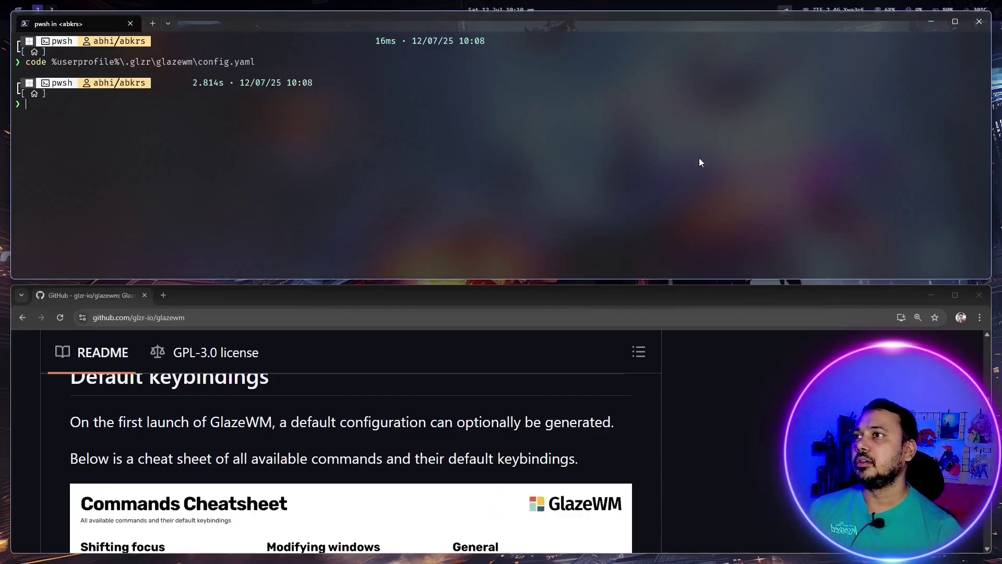
pyautogui.click(529, 157)
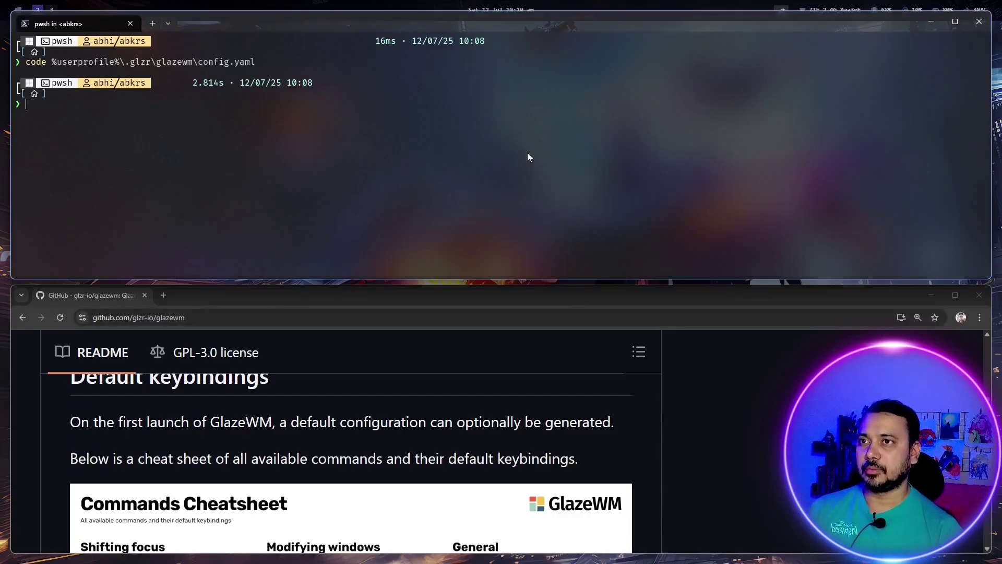
pyautogui.moveTo(572, 20); pyautogui.dragTo(556, 337)
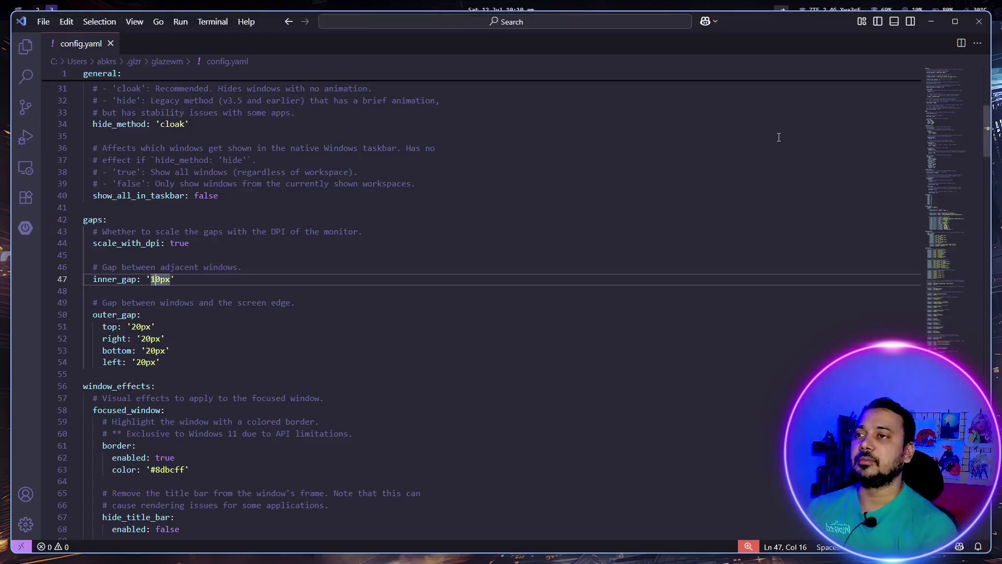
# Step: Set the top value of outer_gap to 40px, save config.yaml and reload the GlazeWM config
pyautogui.click(136, 327)
pyautogui.press('BackSpace')
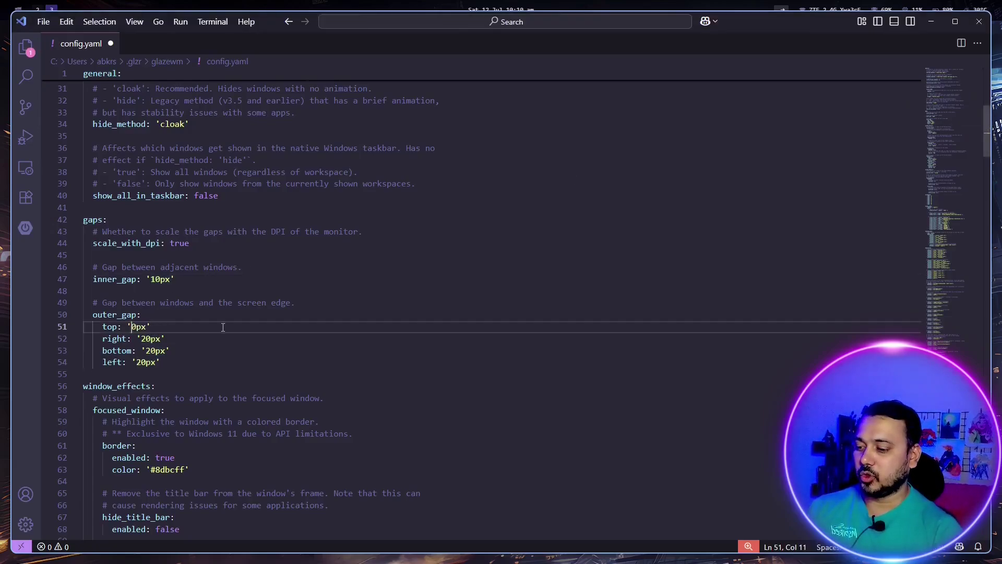
pyautogui.write('4')
pyautogui.hotkey('ctrl', 's')
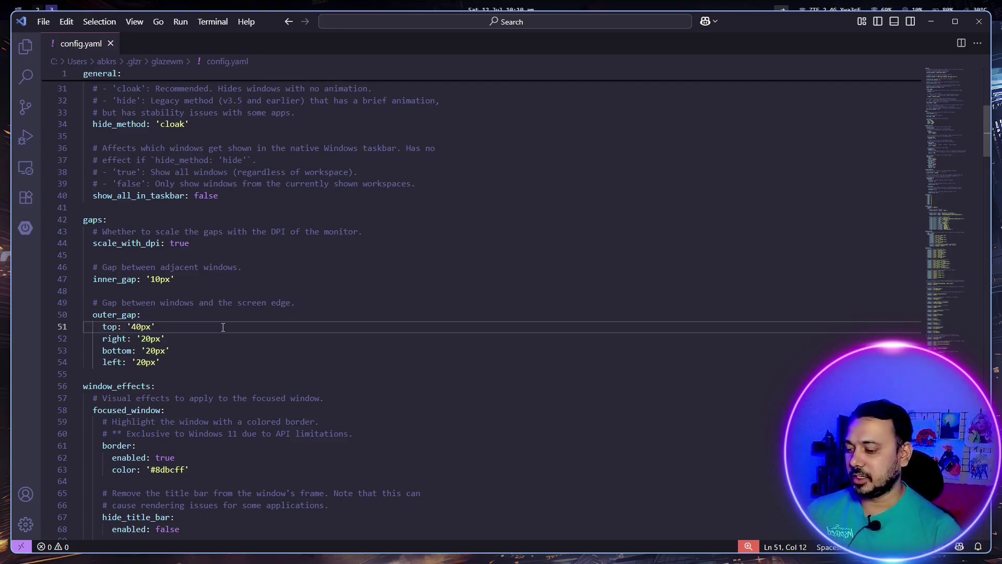
pyautogui.press('alt')
pyautogui.press('Escape')
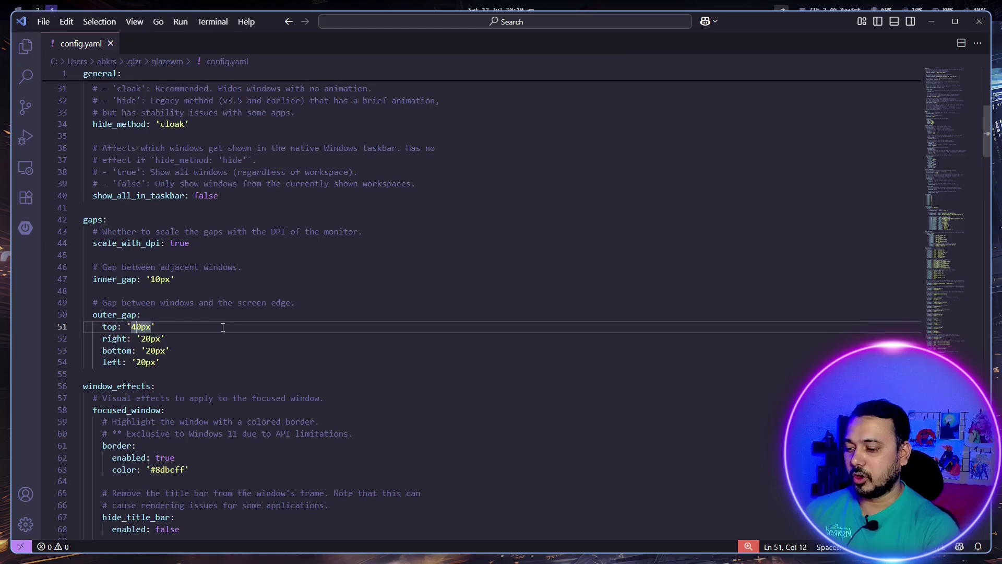
pyautogui.hotkey('alt', 'shift', 'r')
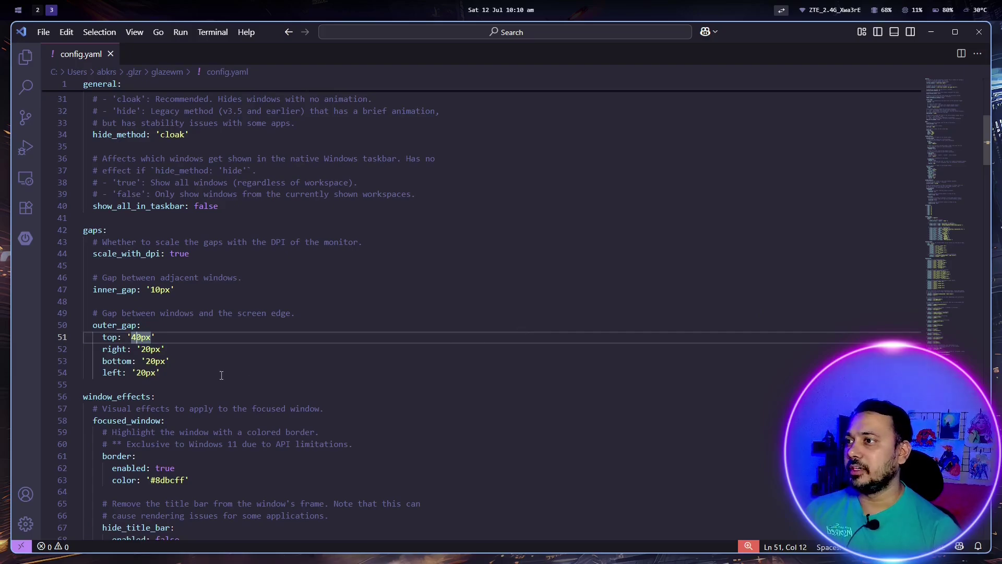
# Step: Set the right, bottom and left values of outer_gap to 10px each, save config.yaml and reload the GlazeWM config
pyautogui.press('Down')
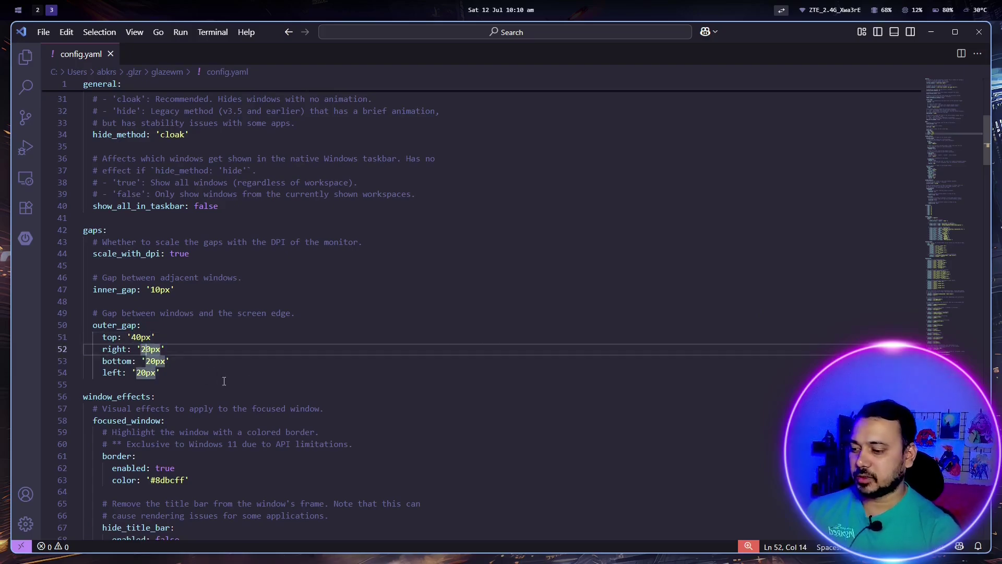
pyautogui.press('BackSpace')
pyautogui.write('1')
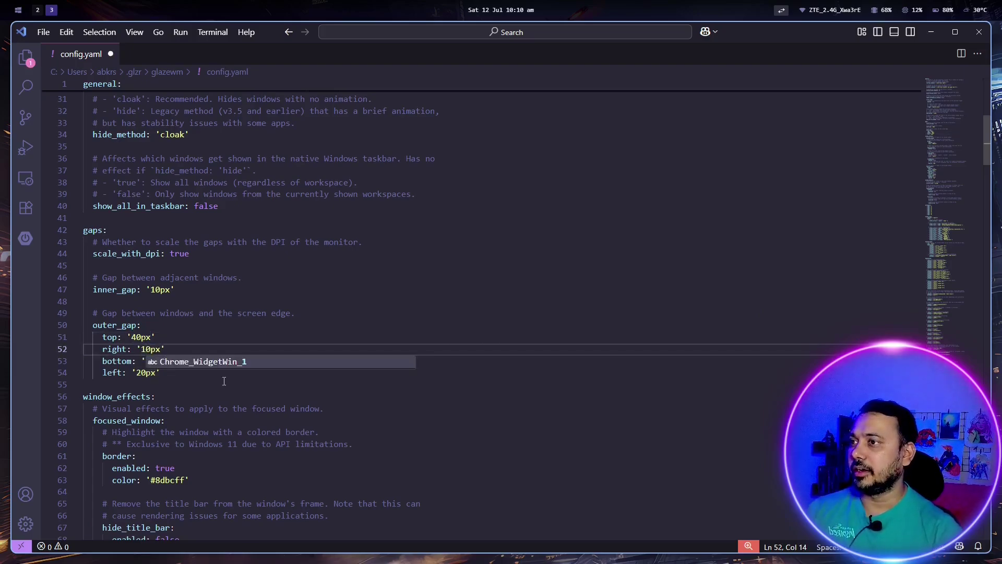
pyautogui.press('Escape')
pyautogui.press('Down')
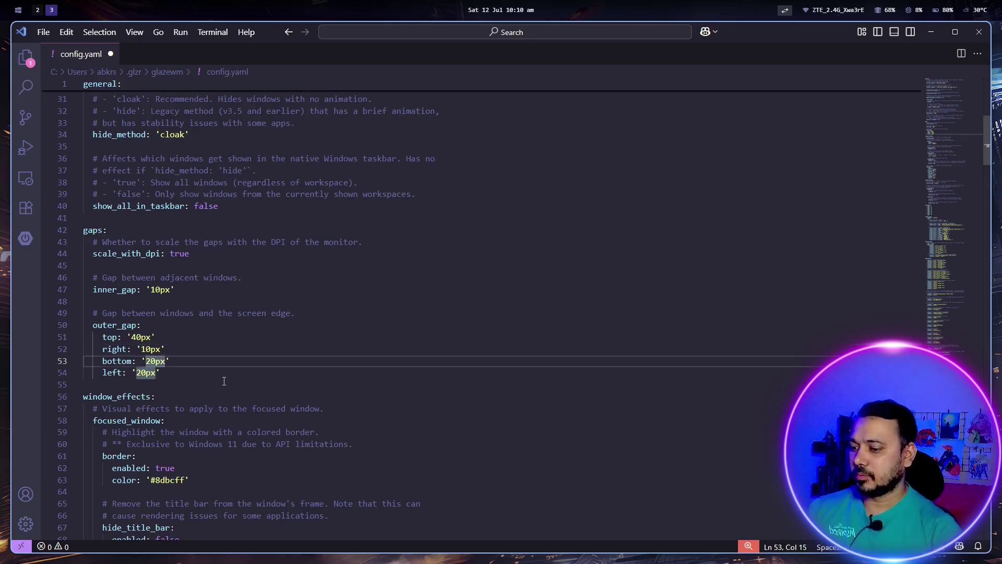
pyautogui.press('BackSpace')
pyautogui.write('1')
pyautogui.press('Escape')
pyautogui.press('Down')
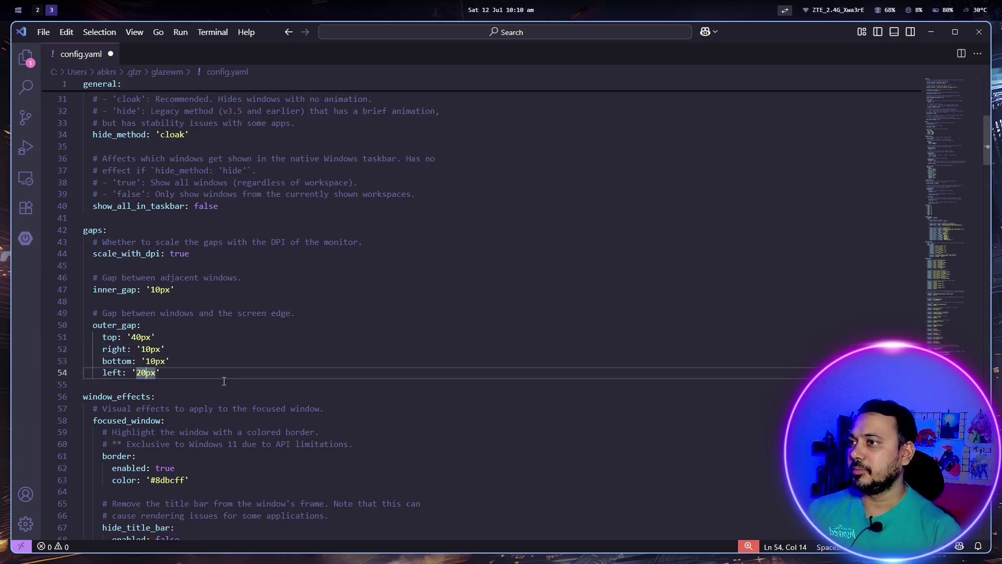
pyautogui.press('BackSpace')
pyautogui.write('1')
pyautogui.hotkey('ctrl', 's')
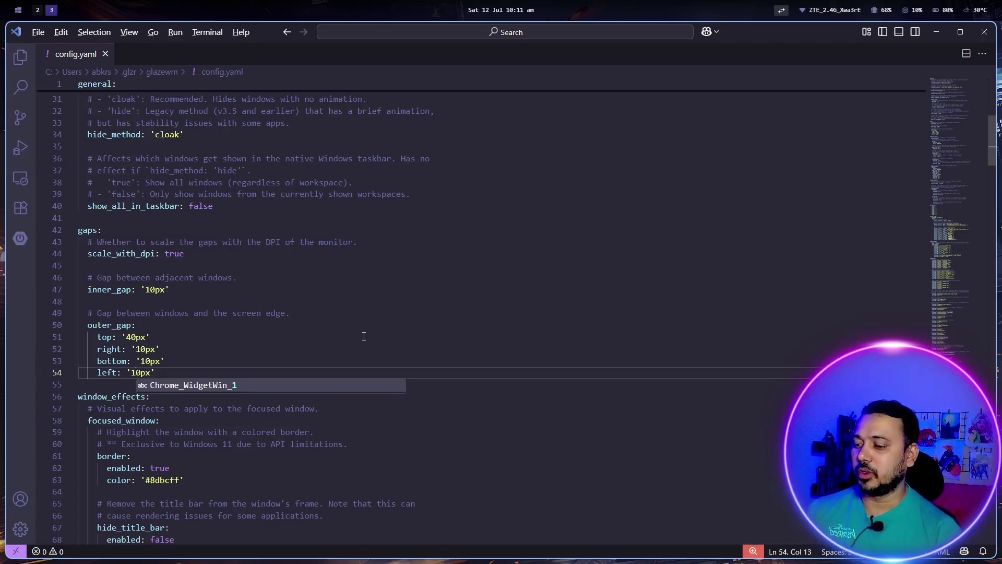
# Step: On workspace 2, review the README's config sections through to the FAQ on running GlazeWM at startup, and move focus to the terminal
pyautogui.hotkey('alt', '2')
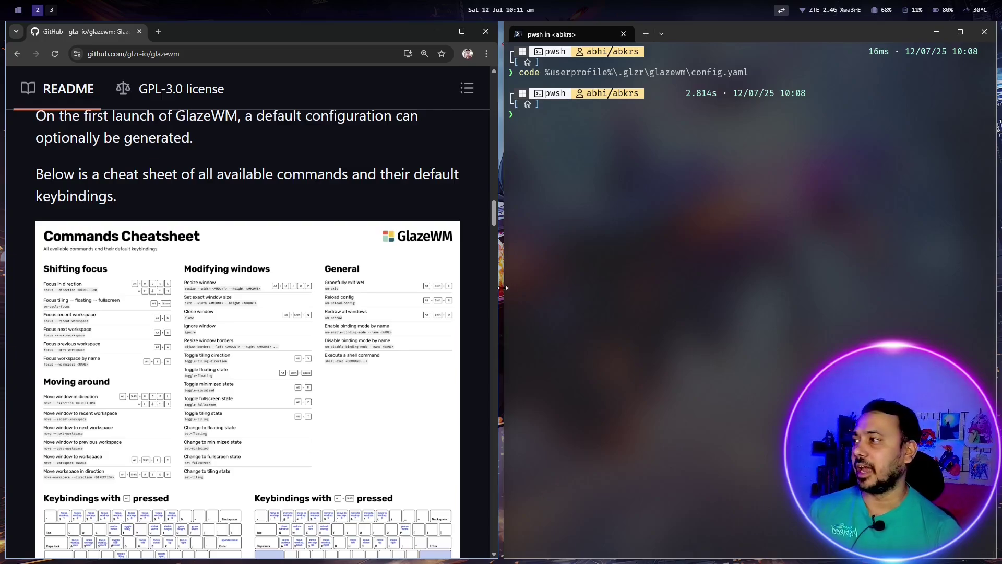
pyautogui.scroll(-10, 357, 345)
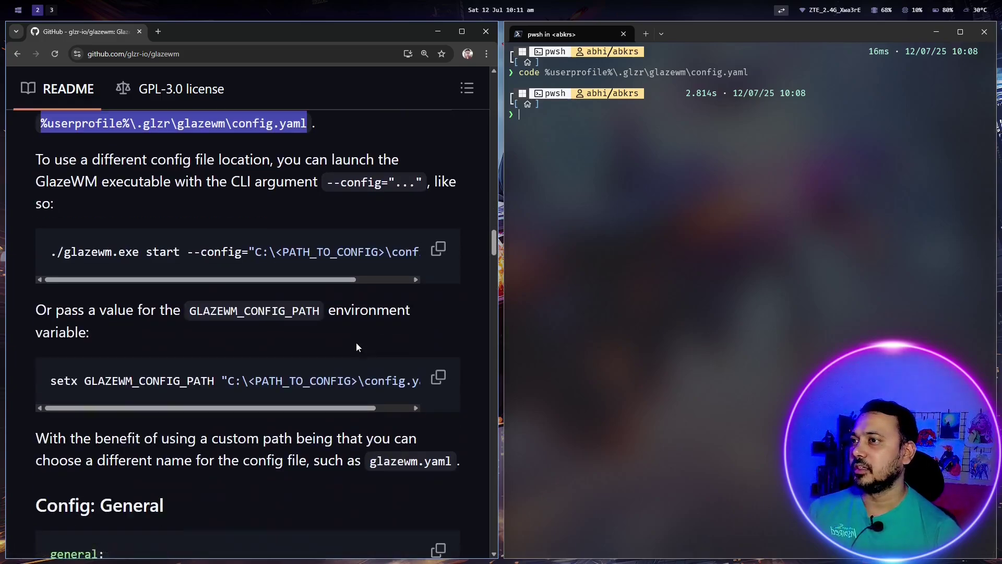
pyautogui.scroll(-7, 197, 312)
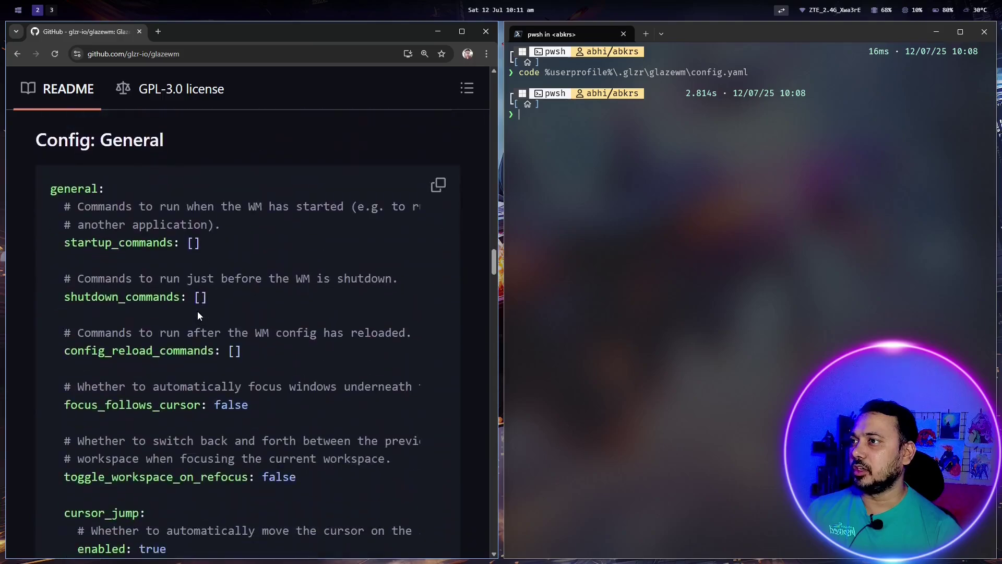
pyautogui.scroll(-10, 197, 311)
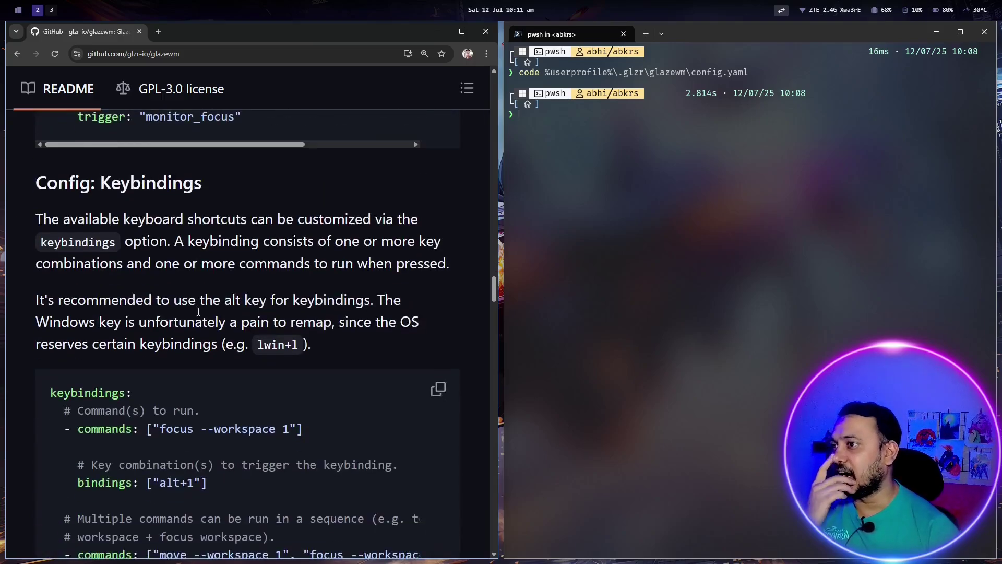
pyautogui.scroll(-3, 199, 312)
pyautogui.scroll(-3, 199, 312)
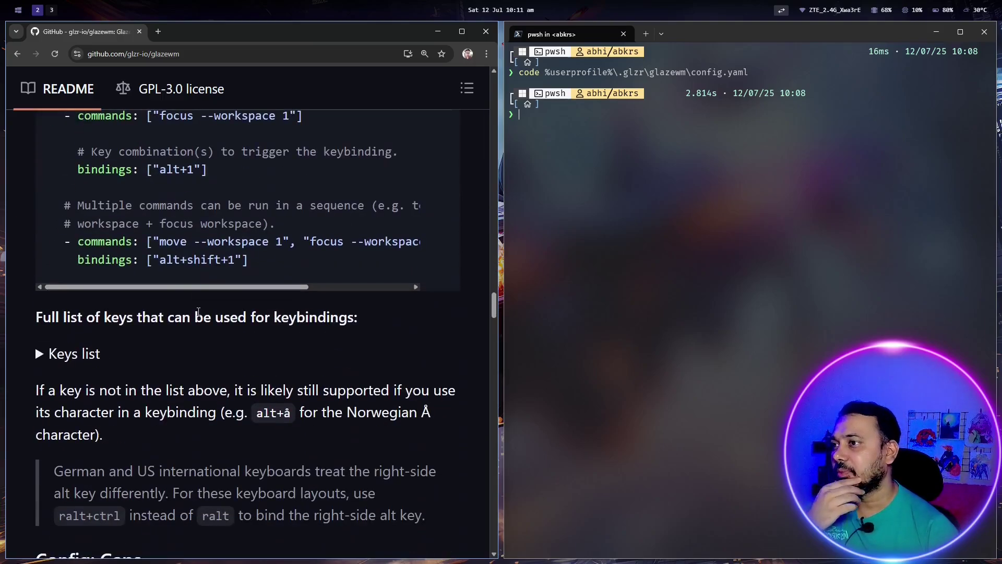
pyautogui.scroll(-3, 198, 311)
pyautogui.scroll(-20, 198, 312)
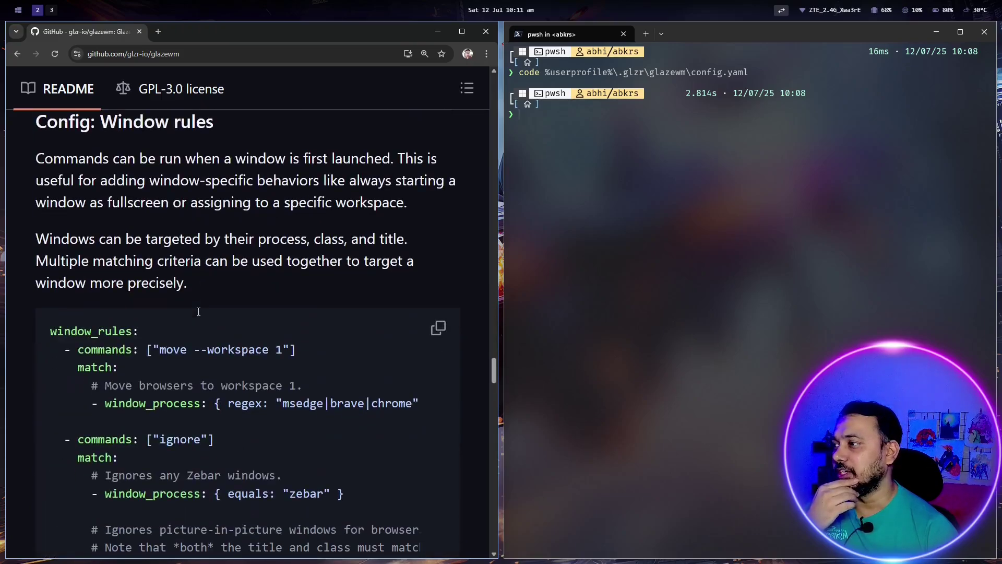
pyautogui.scroll(-20, 198, 312)
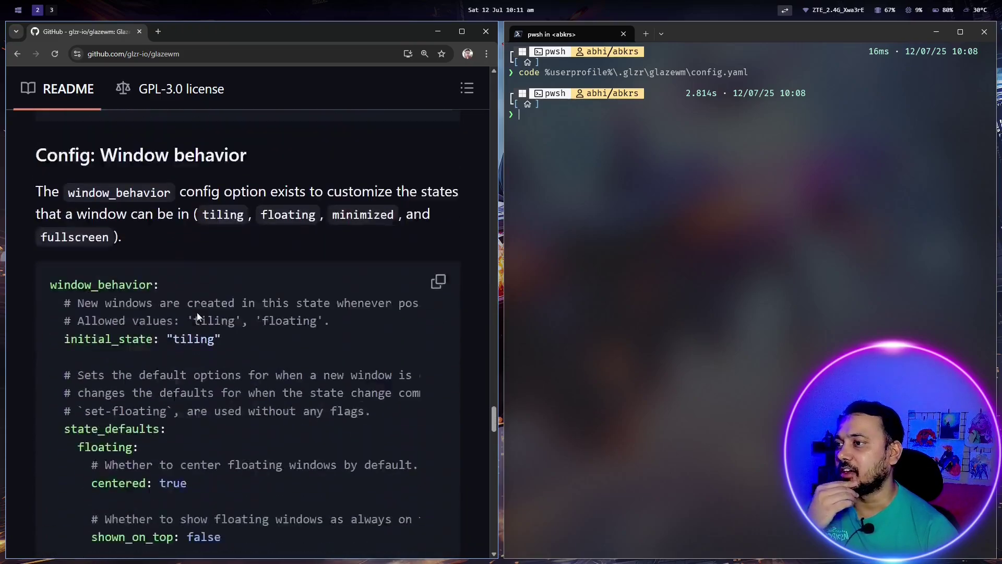
pyautogui.scroll(-10, 197, 315)
pyautogui.scroll(5, 198, 315)
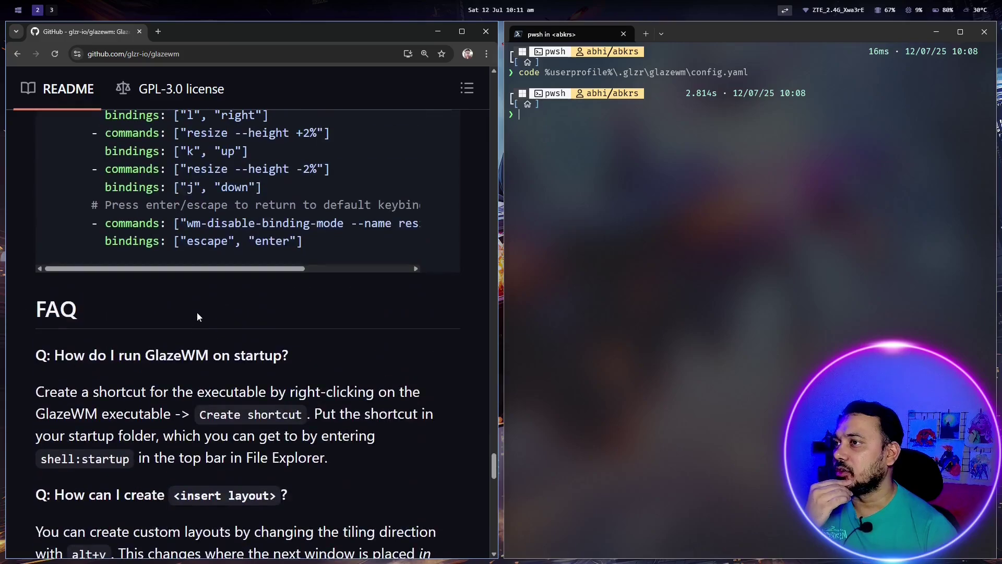
pyautogui.scroll(-1, 196, 312)
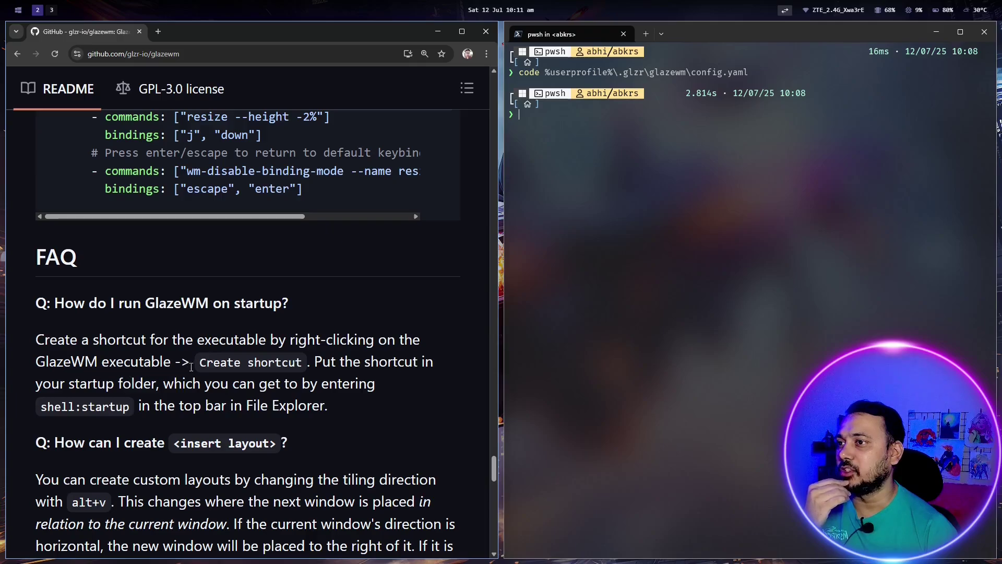
pyautogui.hotkey('alt', 'l')
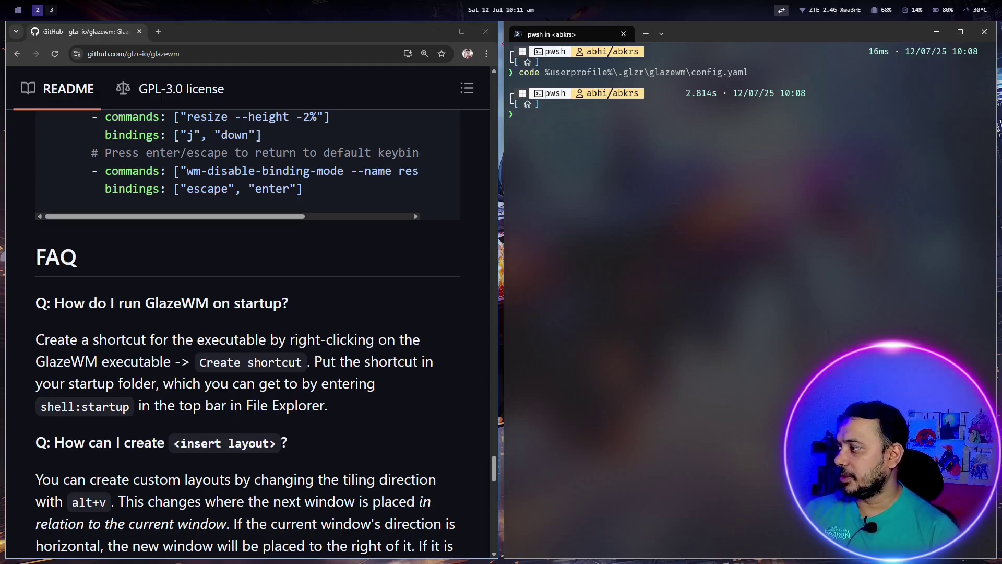
# Step: Open File Explorer at the Start Menu Programs folder with the GlazeWM shortcut selected, and close the terminal window
pyautogui.press('super+e')
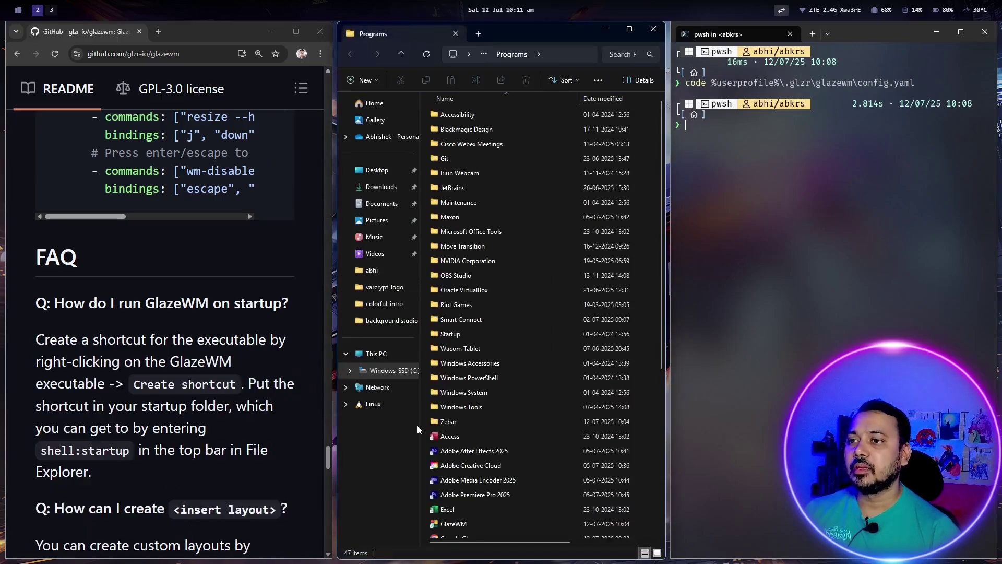
pyautogui.scroll(-2, 443, 441)
pyautogui.click(460, 444)
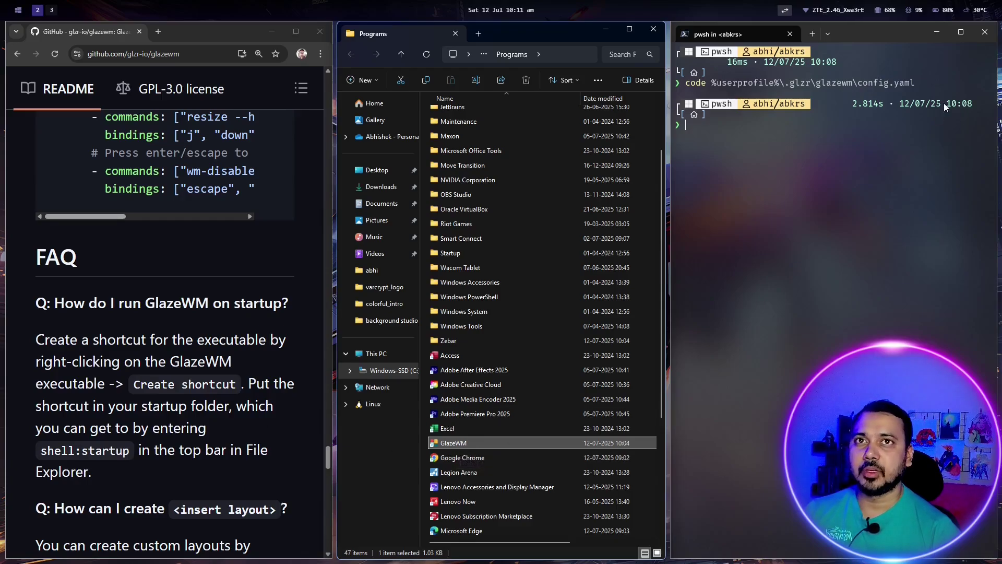
pyautogui.click(983, 33)
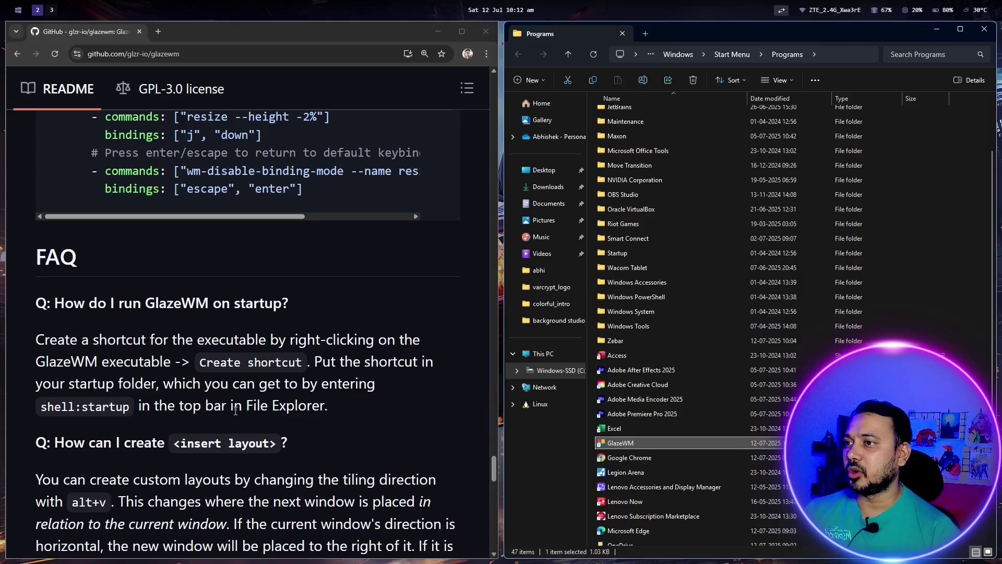
pyautogui.click(844, 57)
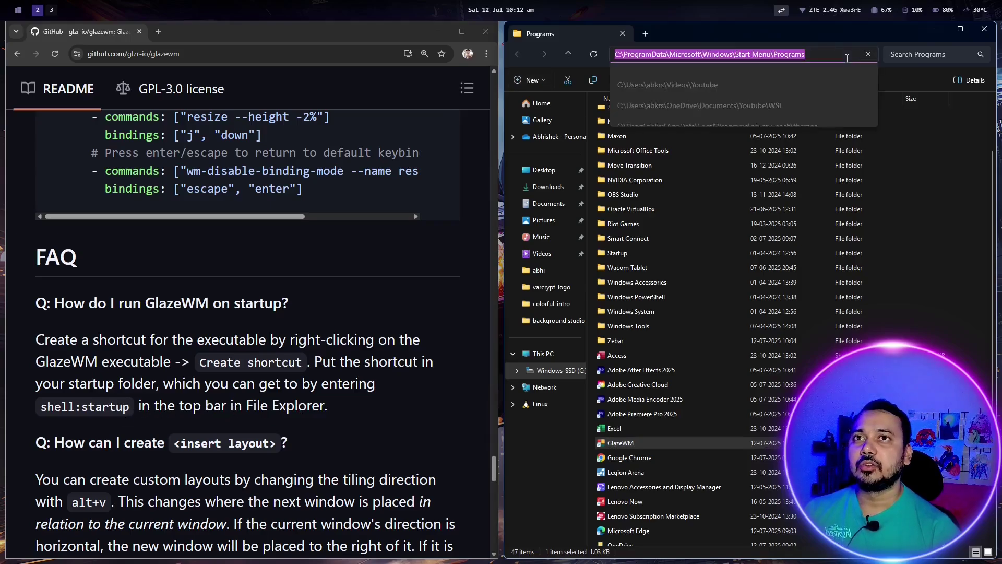
pyautogui.write('shell')
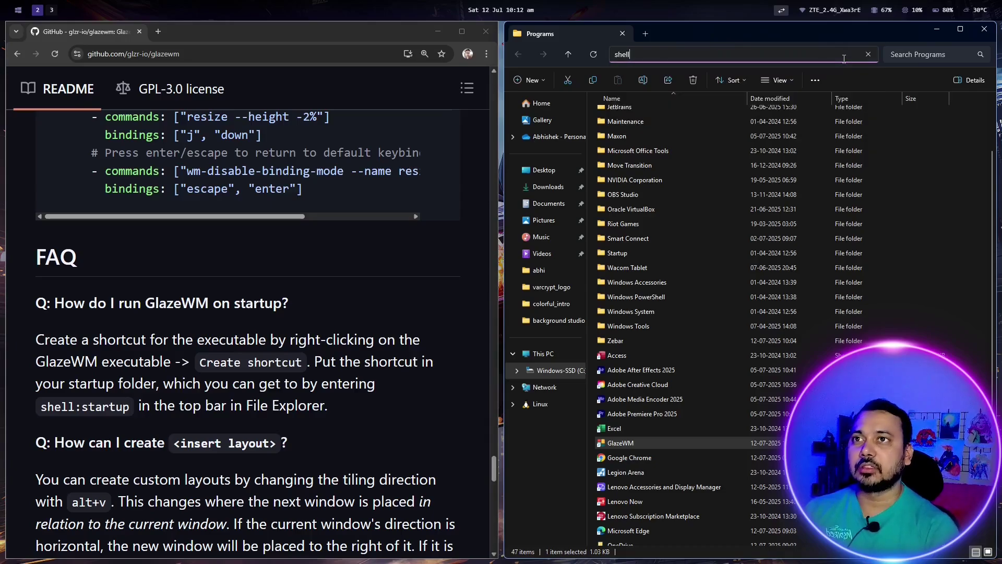
pyautogui.write(':start')
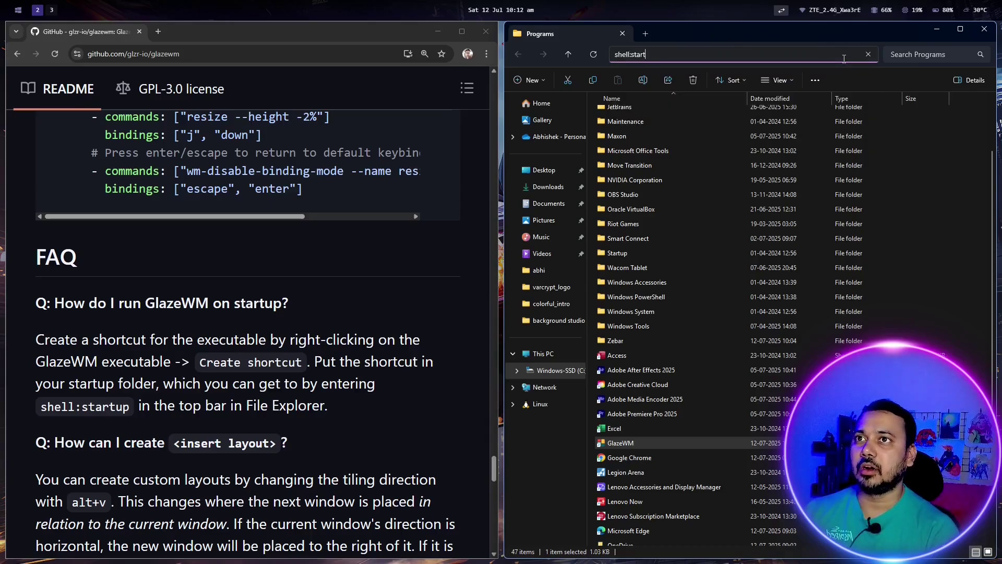
pyautogui.write('up')
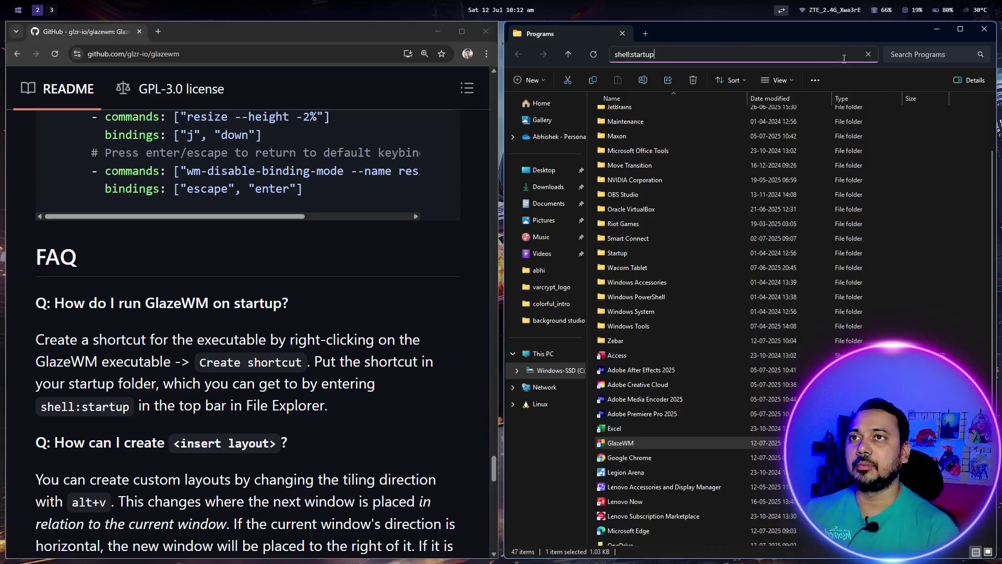
# Step: Copy the GlazeWM shortcut from the Start Menu Programs folder
pyautogui.click(621, 443)
pyautogui.rightClick(621, 443)
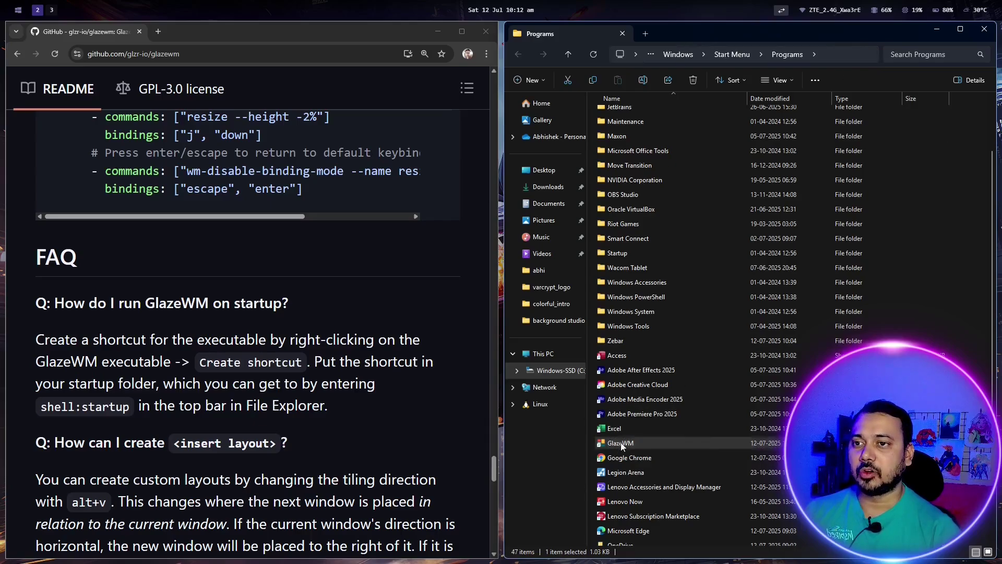
pyautogui.click(676, 453)
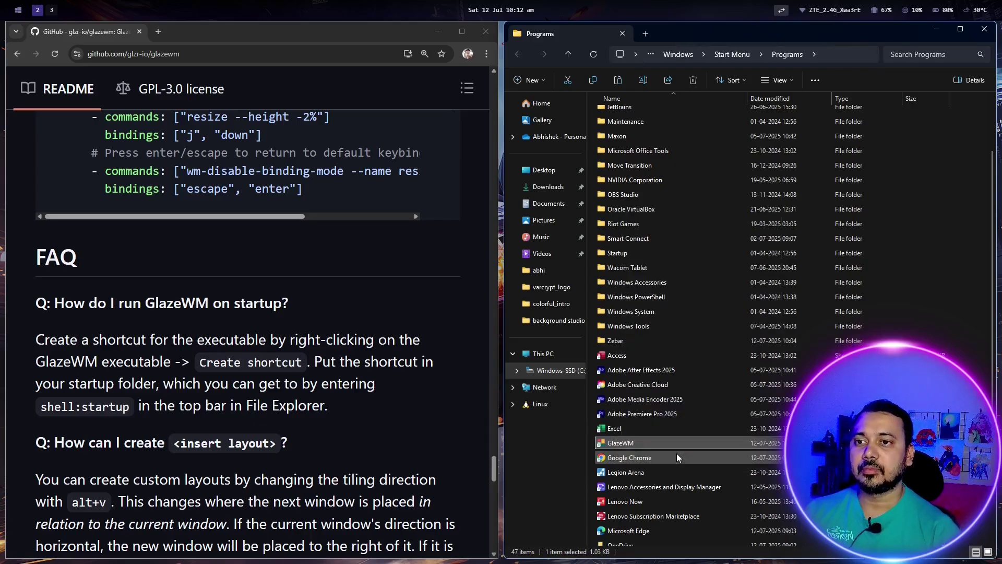
# Step: Go to shell:startup in a new File Explorer tab and paste the GlazeWM shortcut into the Startup folder
pyautogui.click(829, 54)
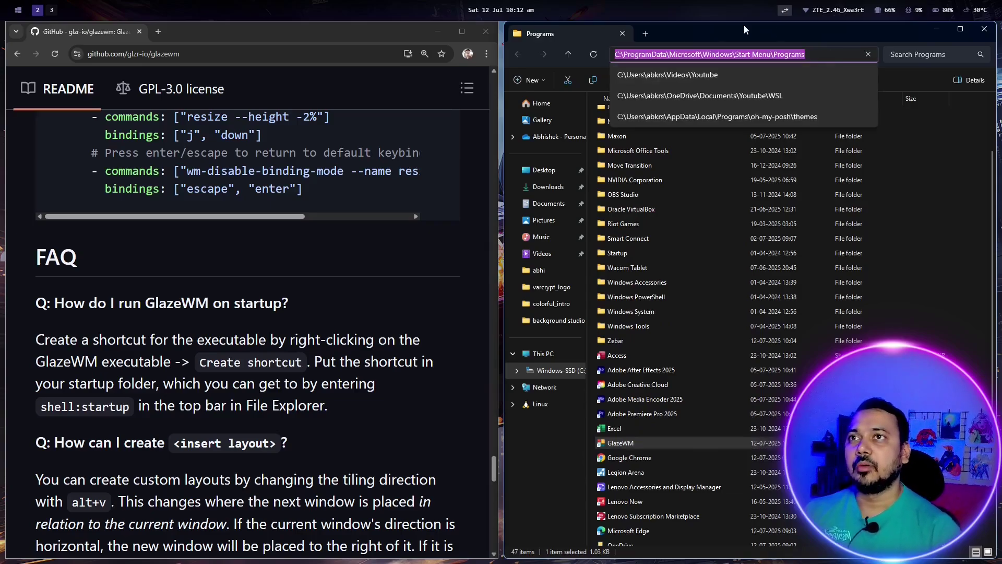
pyautogui.click(646, 36)
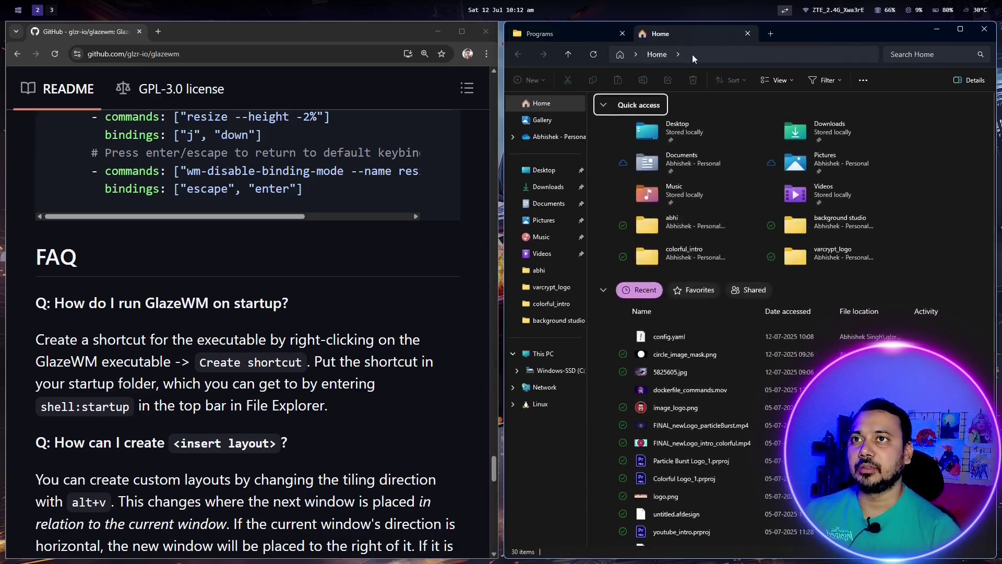
pyautogui.click(692, 54)
pyautogui.write('she')
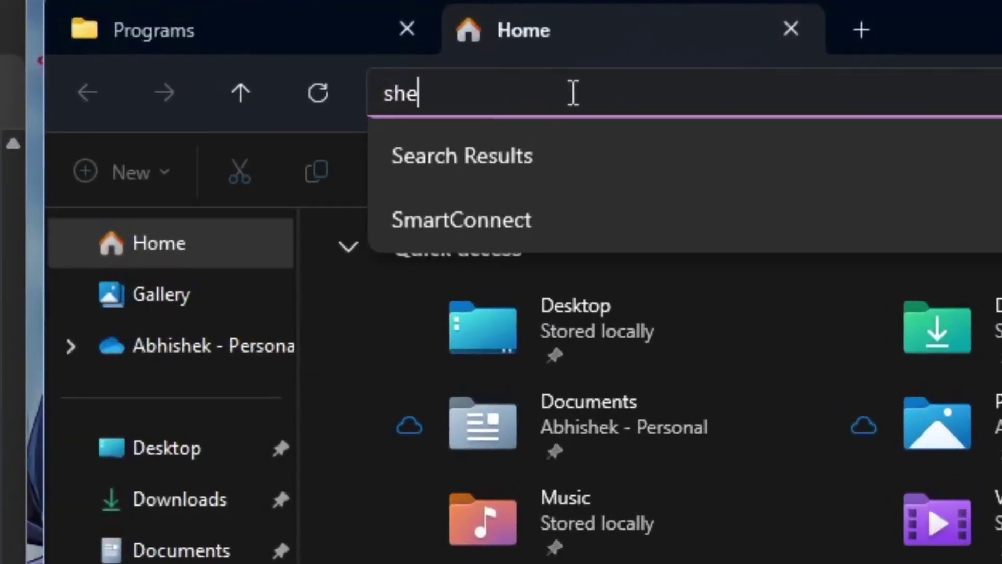
pyautogui.write('ll:start')
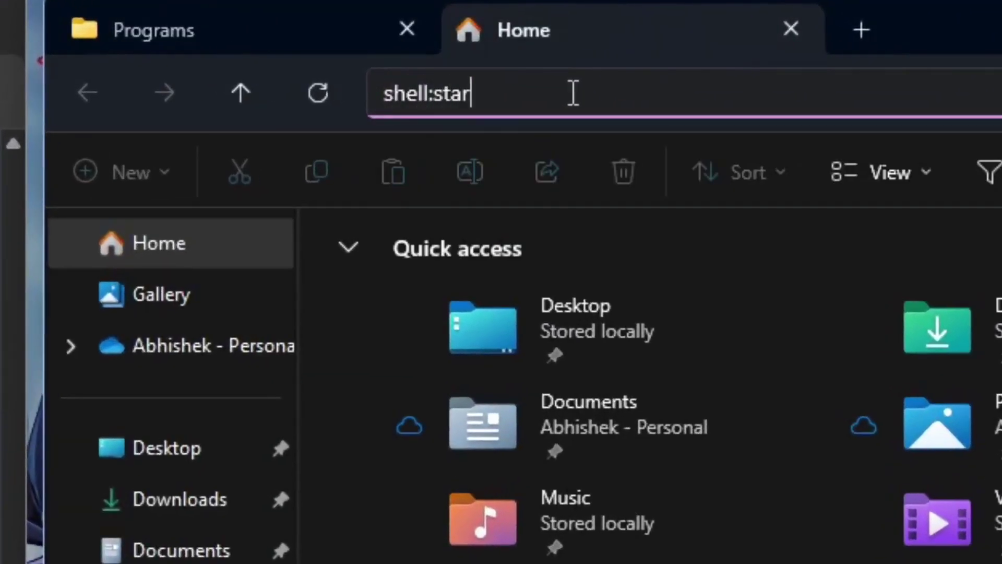
pyautogui.write('up')
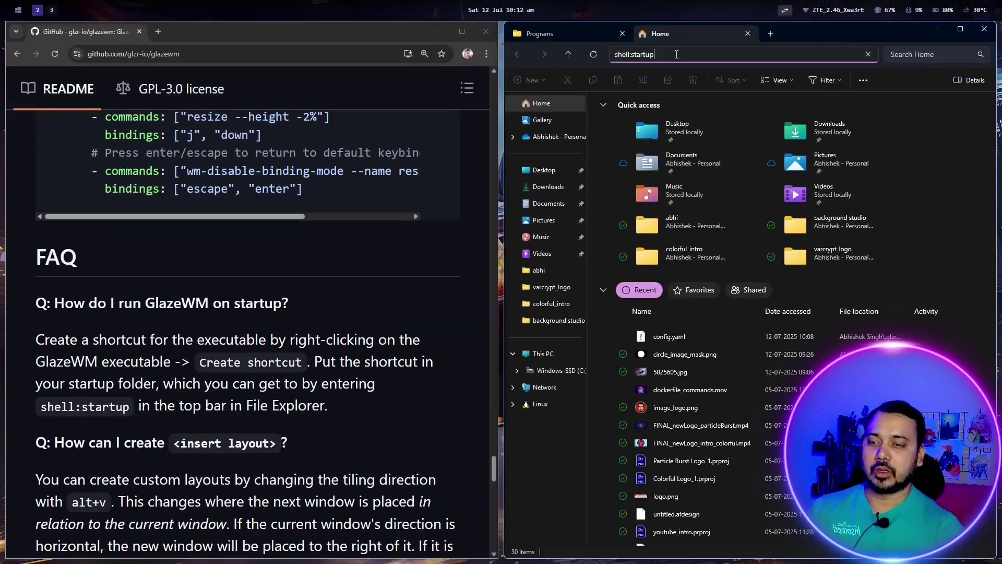
pyautogui.press('Return')
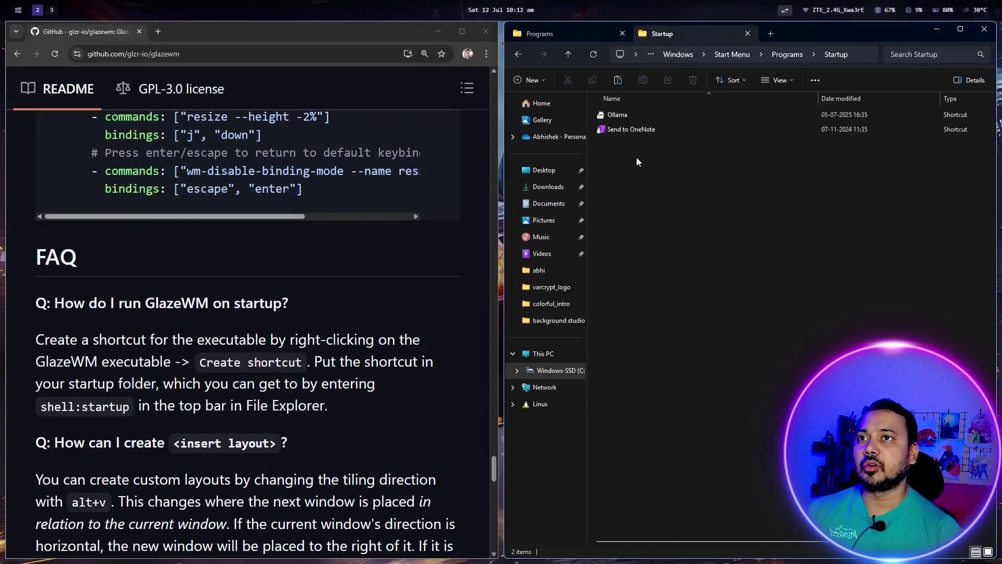
pyautogui.hotkey('ctrl', 'v')
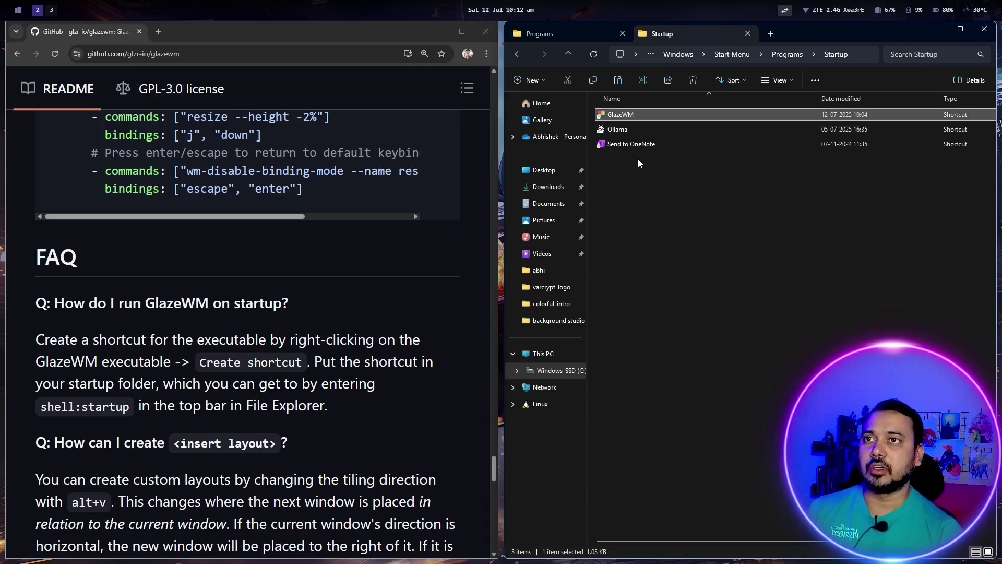
pyautogui.click(635, 189)
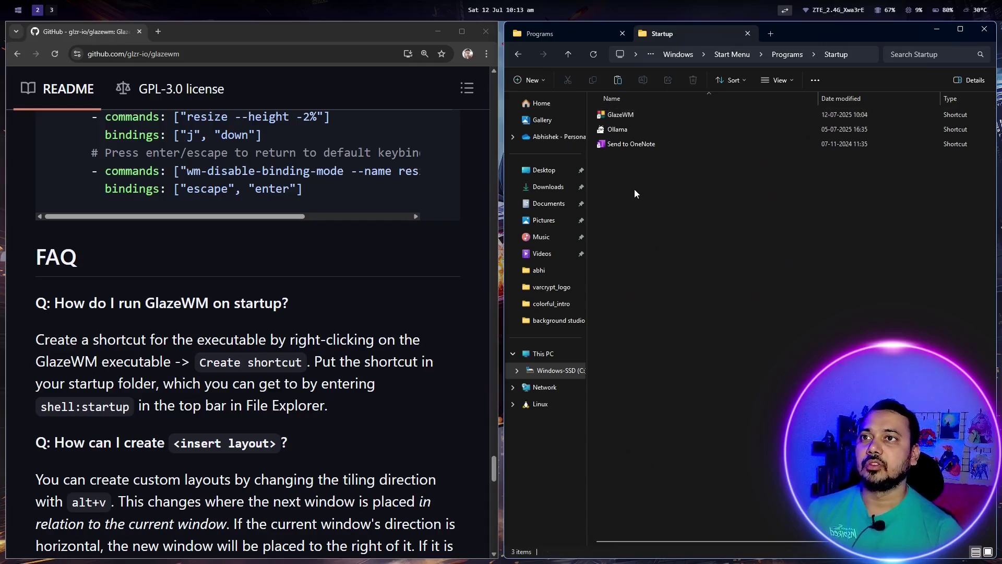
# Step: Permanently delete the Ollama shortcut from the Startup folder and close File Explorer
pyautogui.click(632, 130)
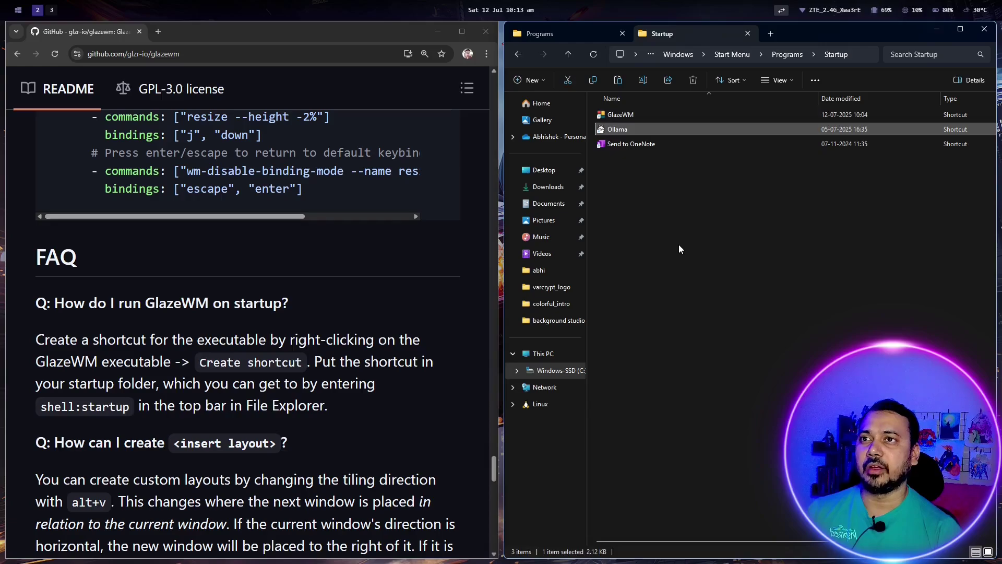
pyautogui.hotkey('shift', 'Delete')
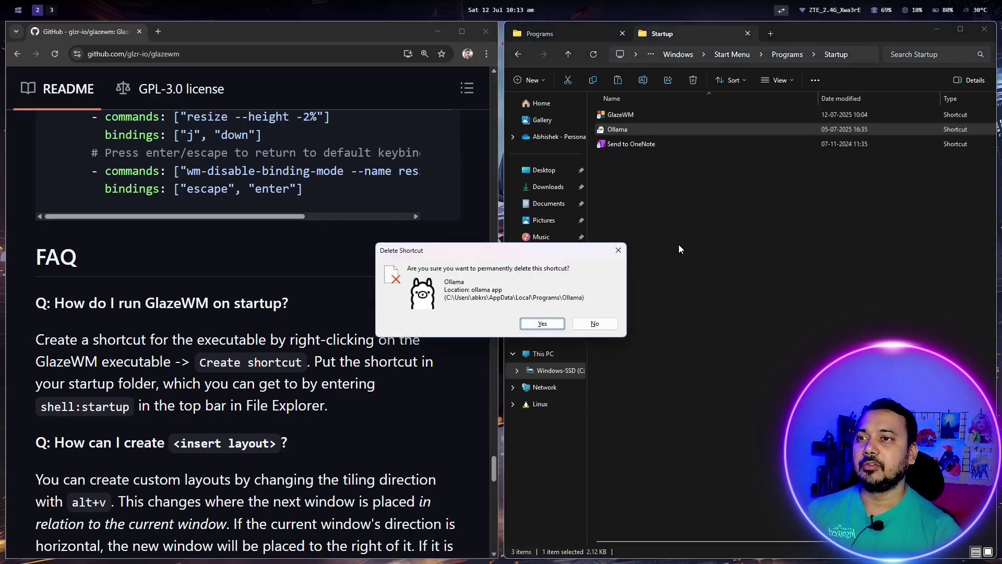
pyautogui.press('Return')
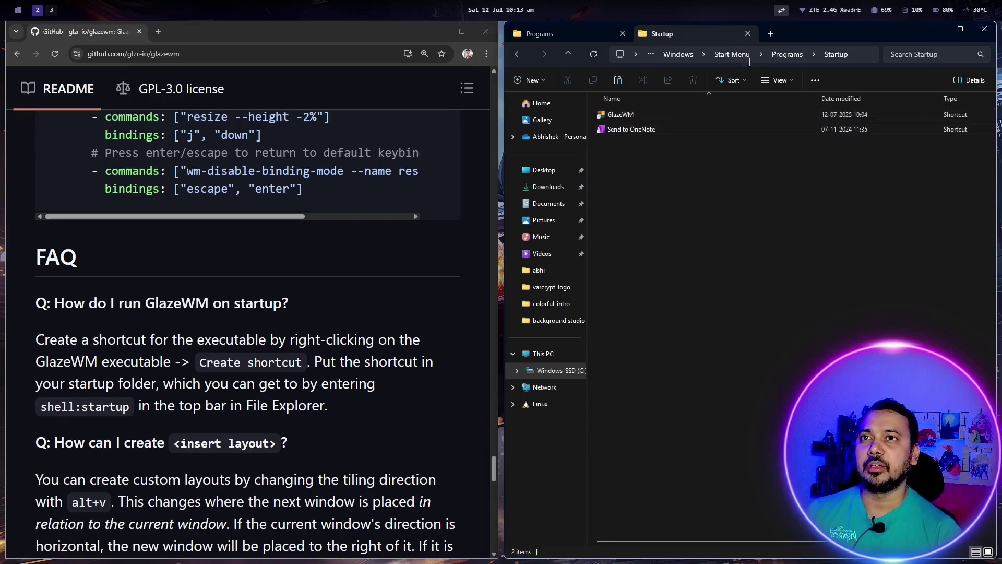
pyautogui.click(747, 34)
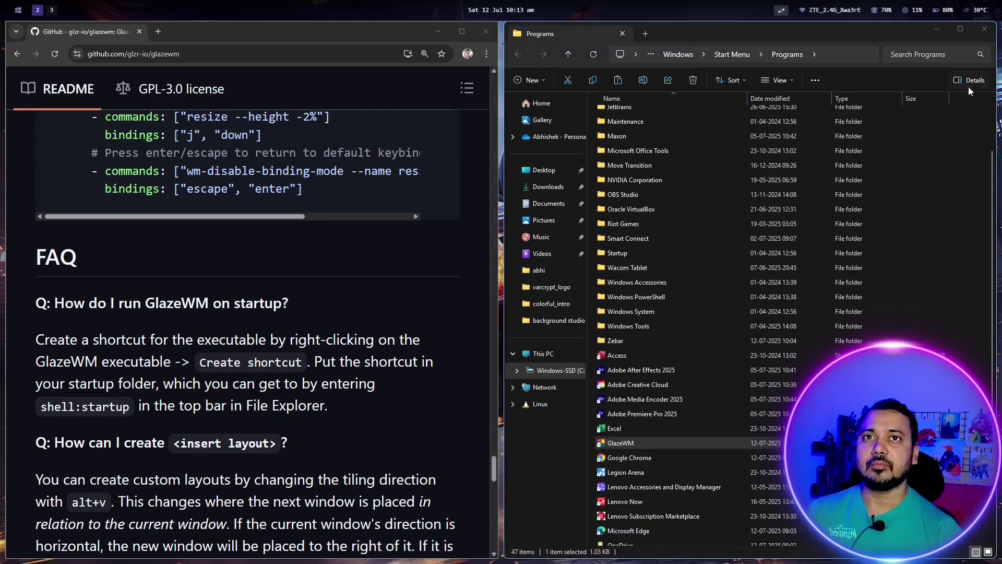
pyautogui.click(985, 28)
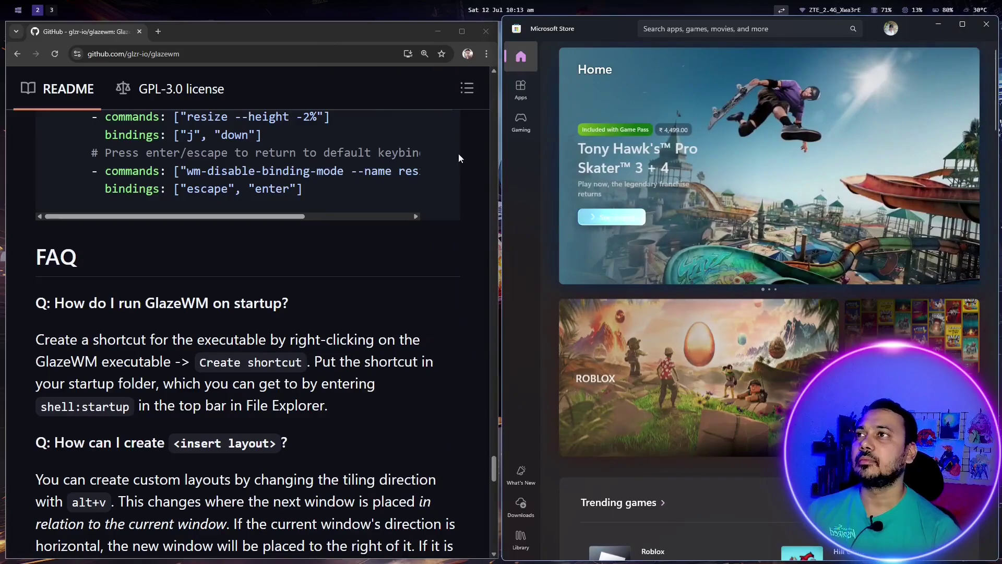
# Step: Search Microsoft Store for powertoys and install Microsoft PowerToys
pyautogui.scroll(-1, 443, 168)
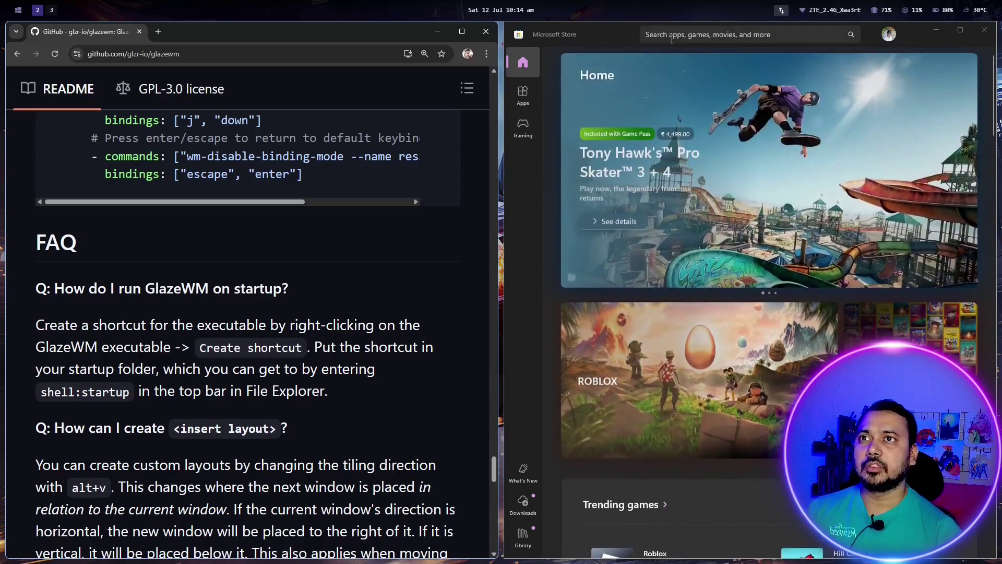
pyautogui.click(671, 35)
pyautogui.write('power')
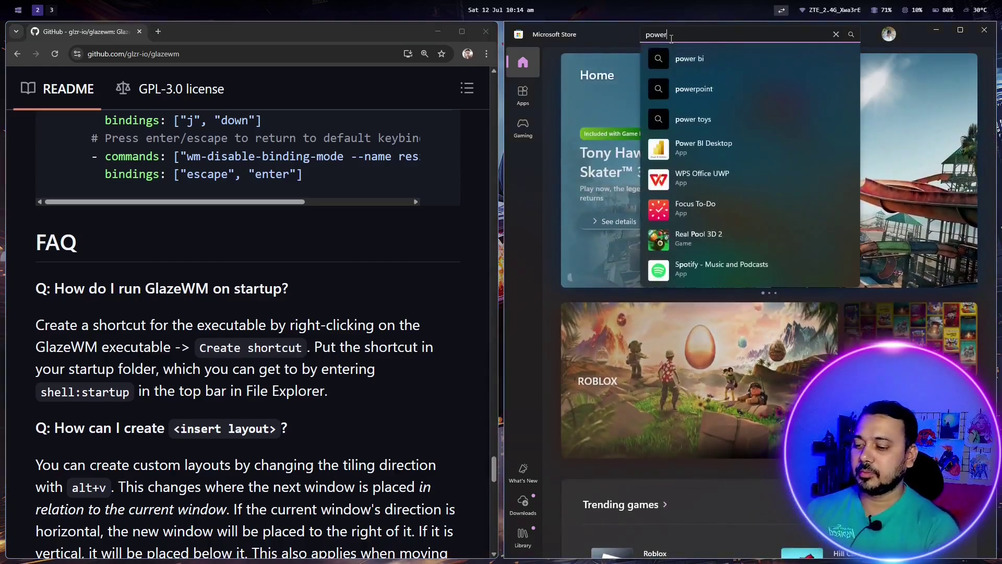
pyautogui.write('t')
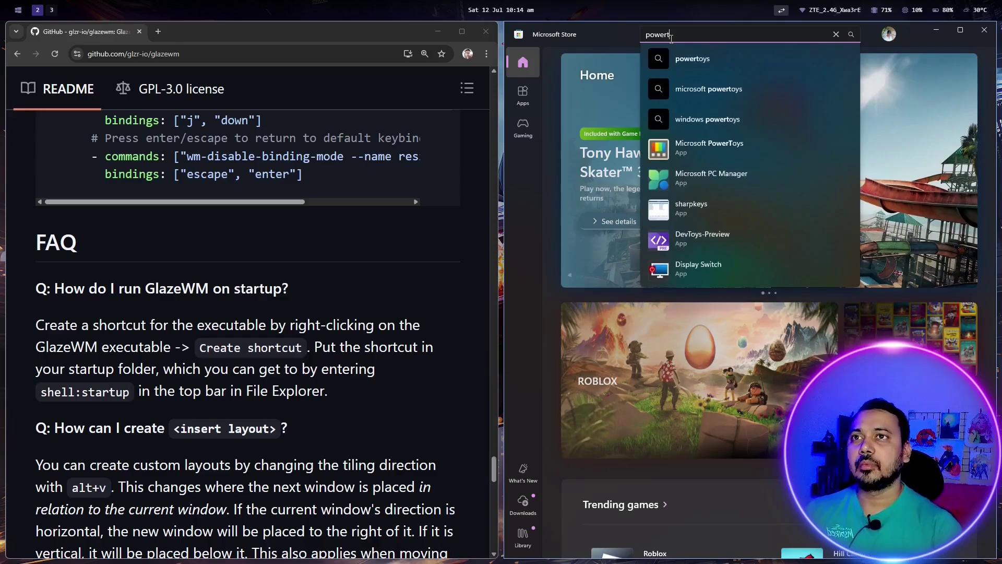
pyautogui.click(716, 58)
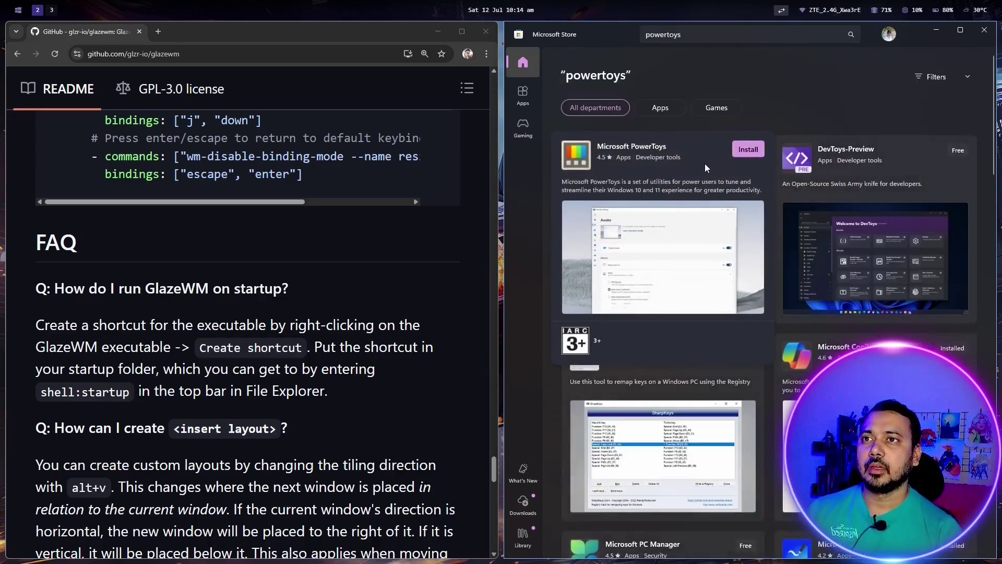
pyautogui.click(748, 153)
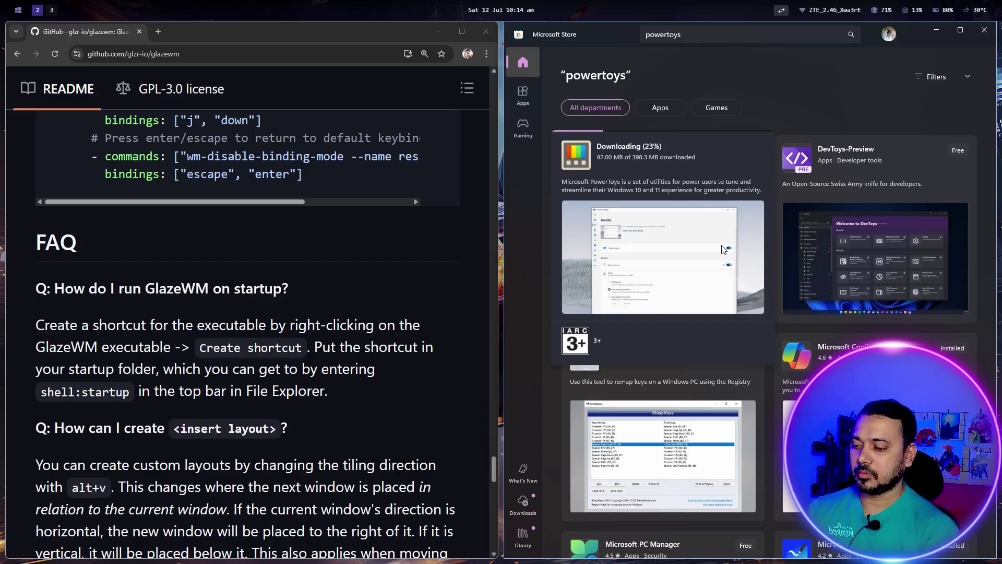
# Step: In VS Code on workspace 3, set focused_window transparency enabled to true, save config.yaml and reload the GlazeWM config
pyautogui.hotkey('alt', '3')
pyautogui.click(441, 291)
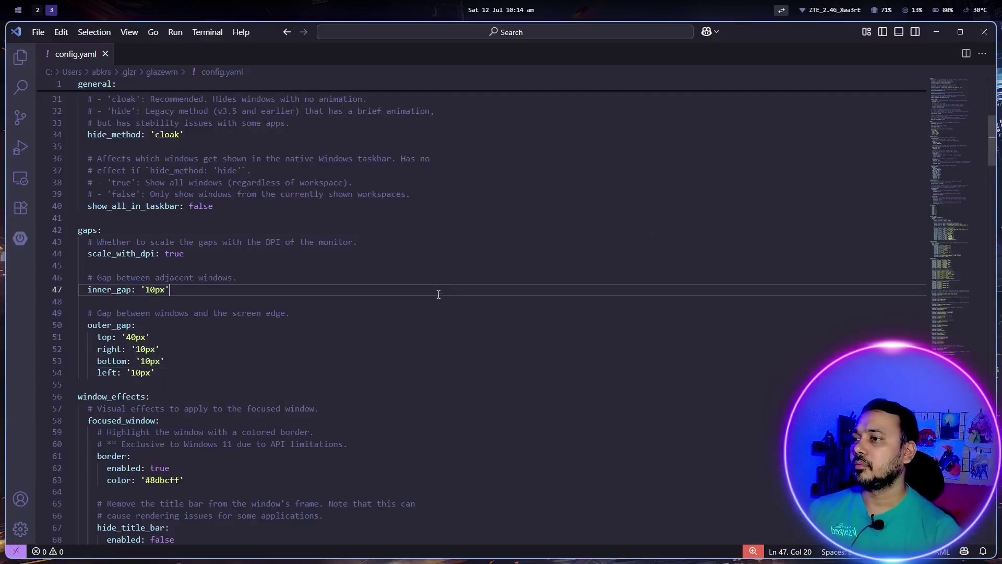
pyautogui.scroll(-3, 434, 301)
pyautogui.scroll(-8, 434, 301)
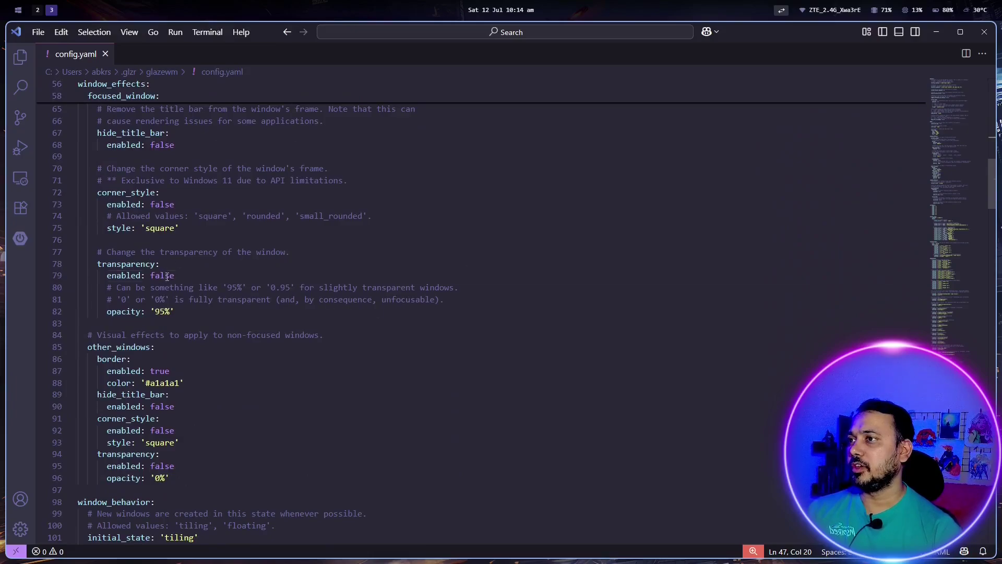
pyautogui.doubleClick(167, 276)
pyautogui.write('true')
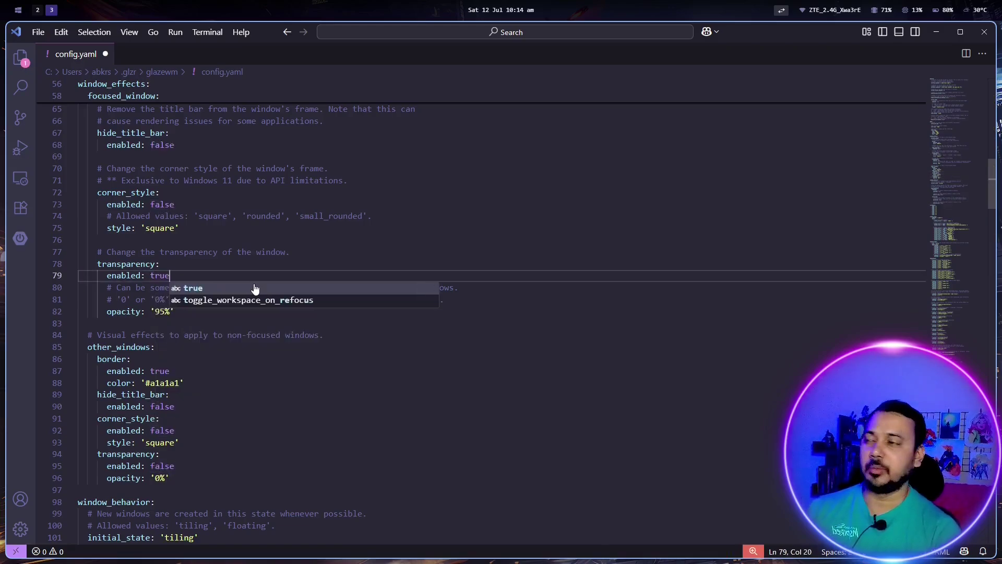
pyautogui.hotkey('ctrl', 's')
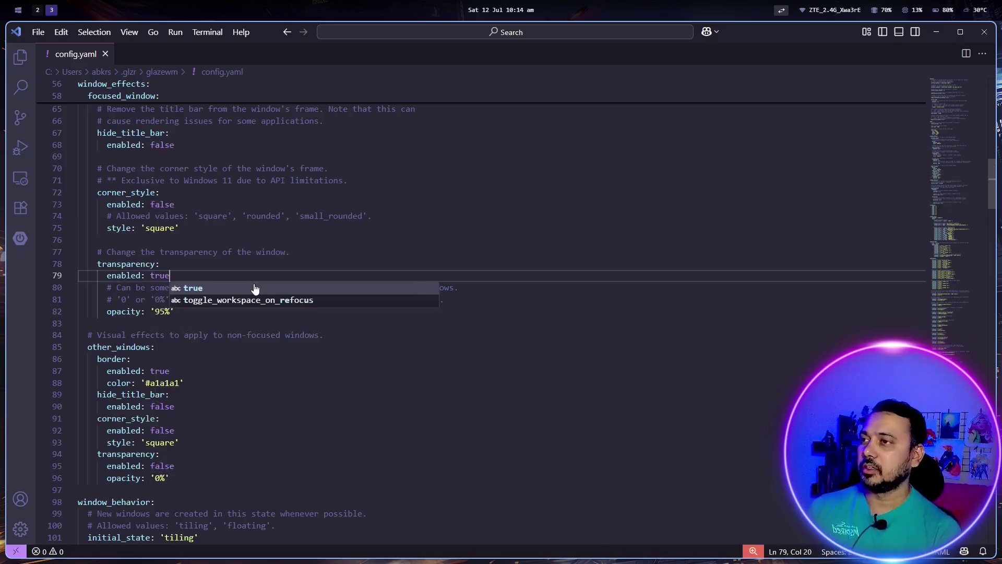
pyautogui.press('alt')
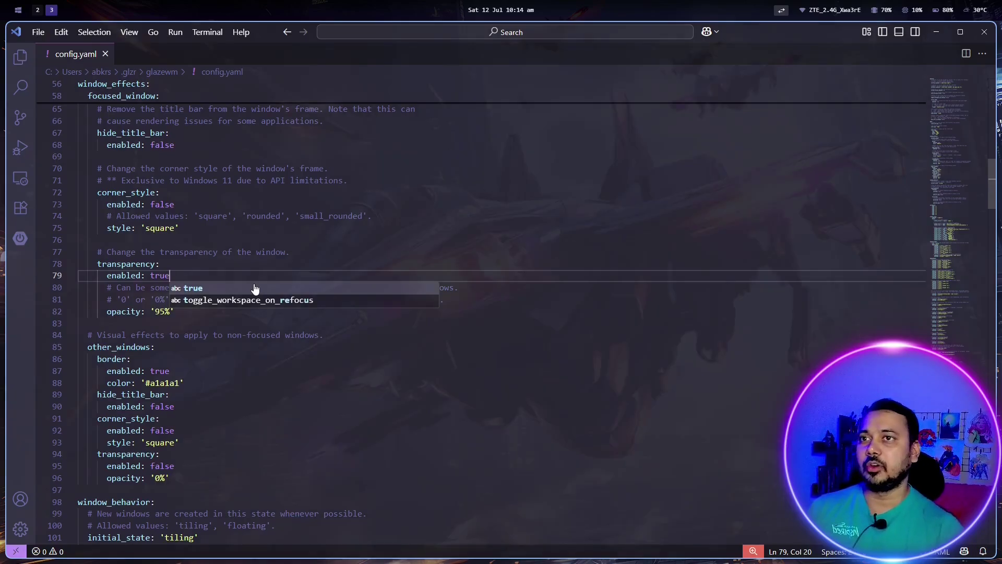
pyautogui.click(578, 318)
pyautogui.scroll(2, 566, 398)
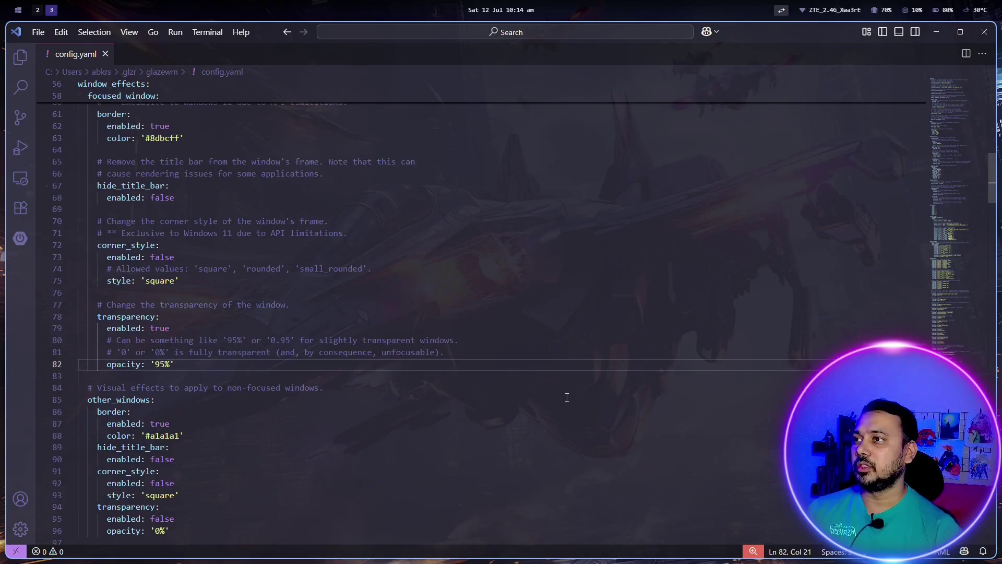
pyautogui.scroll(-1, 588, 344)
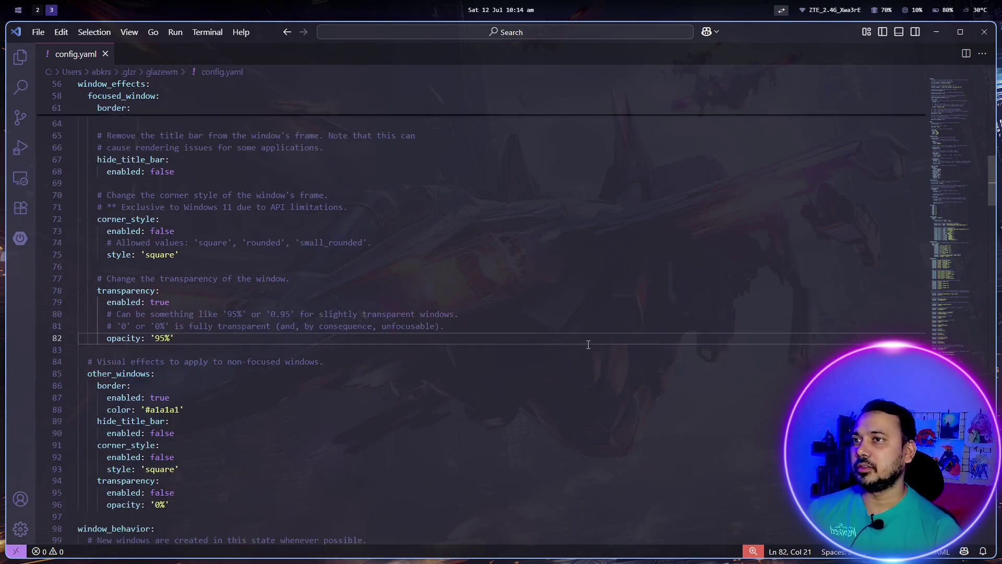
pyautogui.scroll(1, 588, 345)
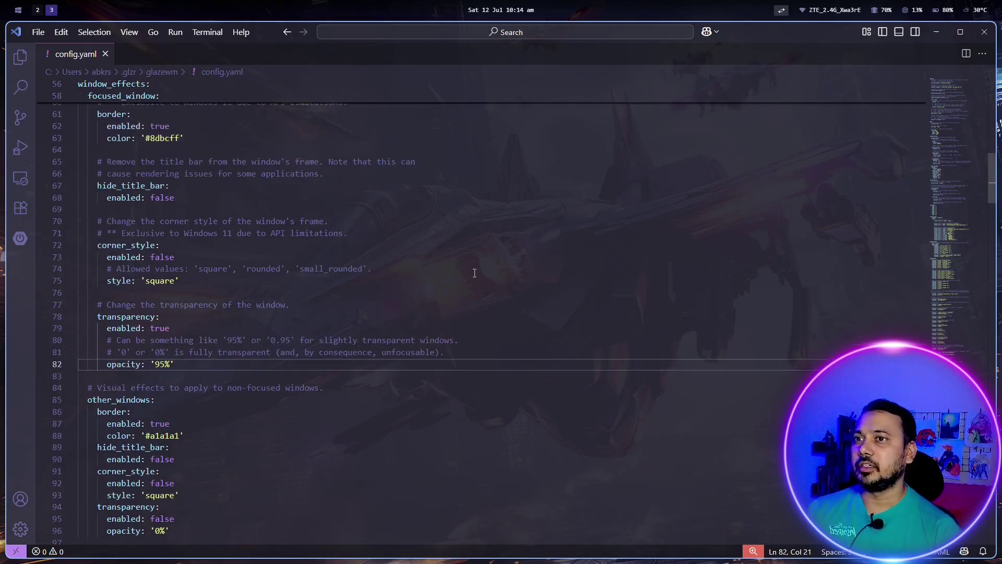
# Step: Set the focused_window transparency opacity to '98%', save config.yaml and reload the GlazeWM config
pyautogui.doubleClick(161, 363)
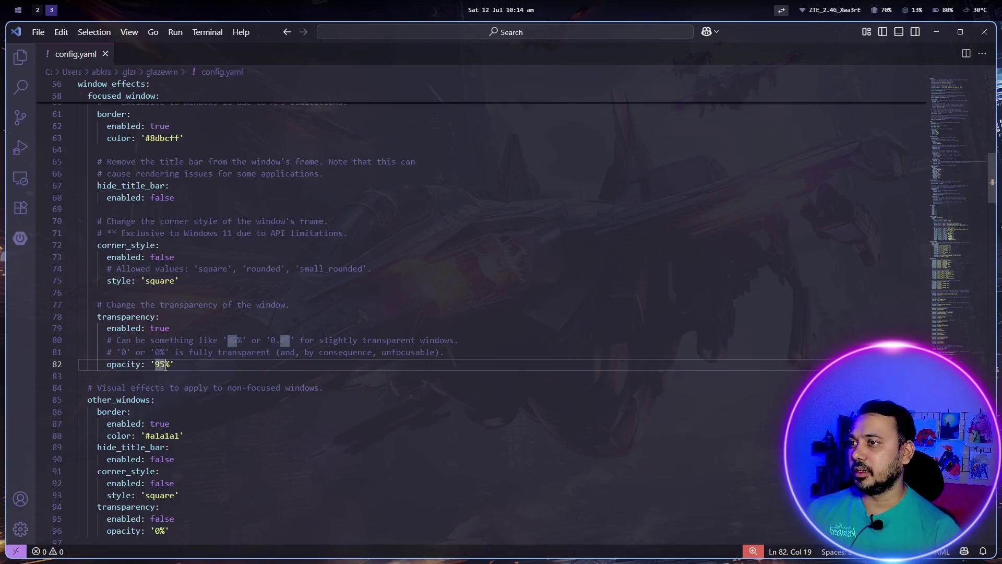
pyautogui.write('98')
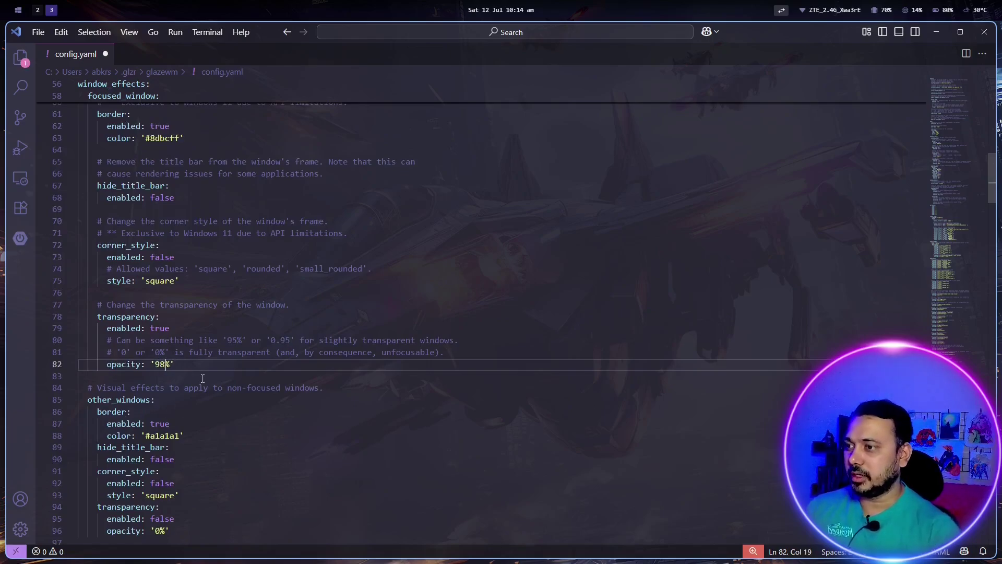
pyautogui.hotkey('ctrl', 's')
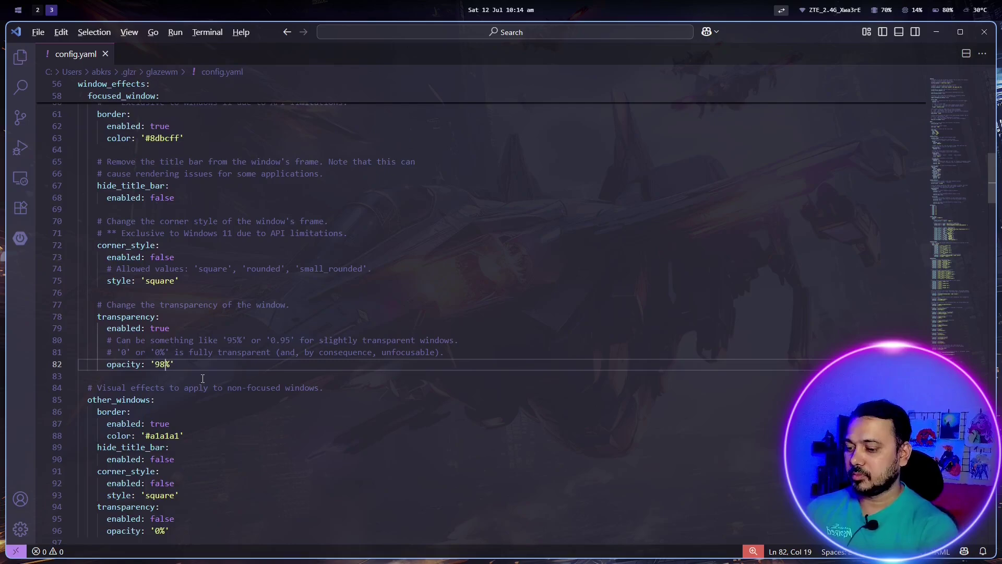
pyautogui.click(594, 320)
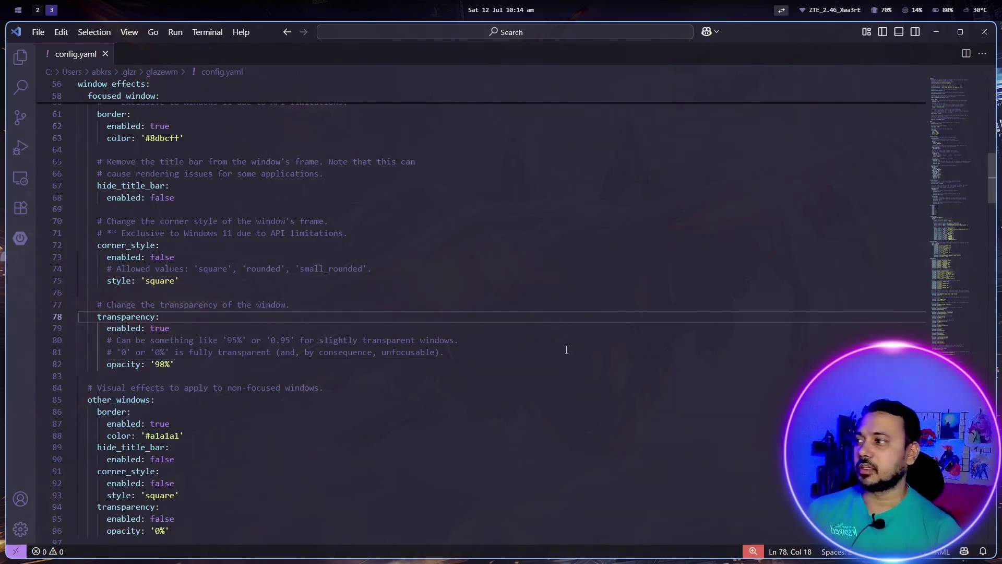
pyautogui.press('alt')
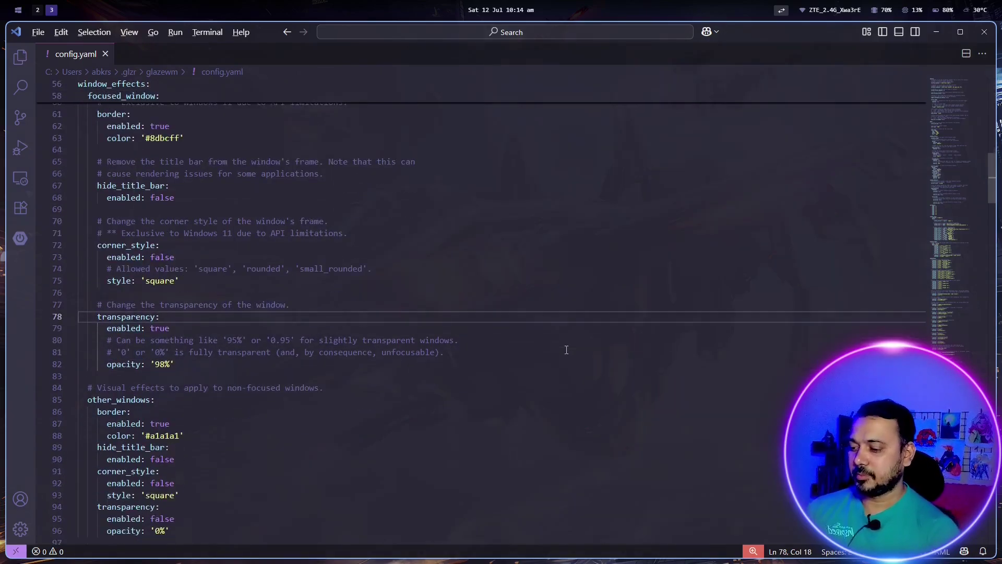
# Step: On workspace 2, open the Microsoft PowerToys page in Microsoft Store and close the Store once the installation is done
pyautogui.hotkey('alt', '2')
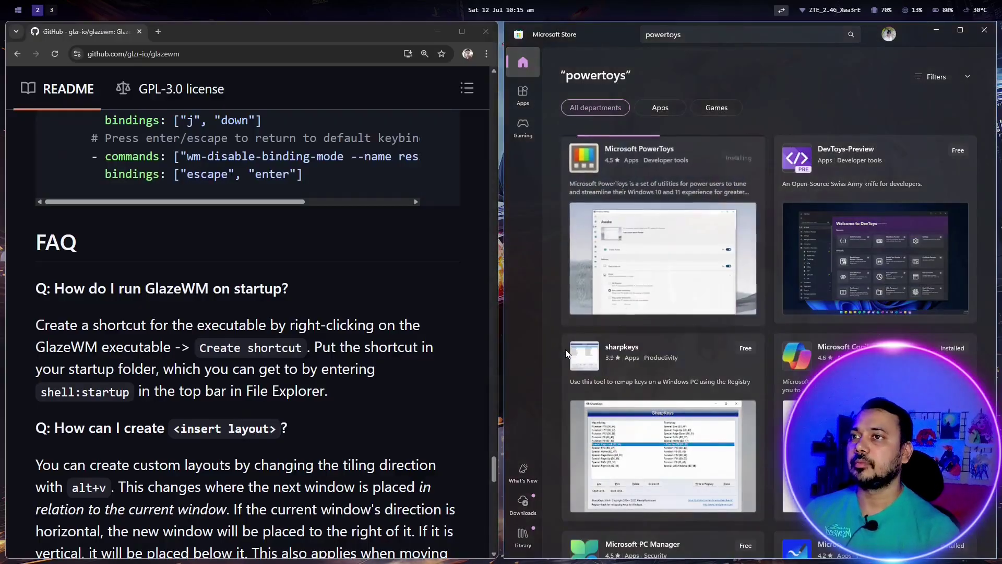
pyautogui.click(682, 242)
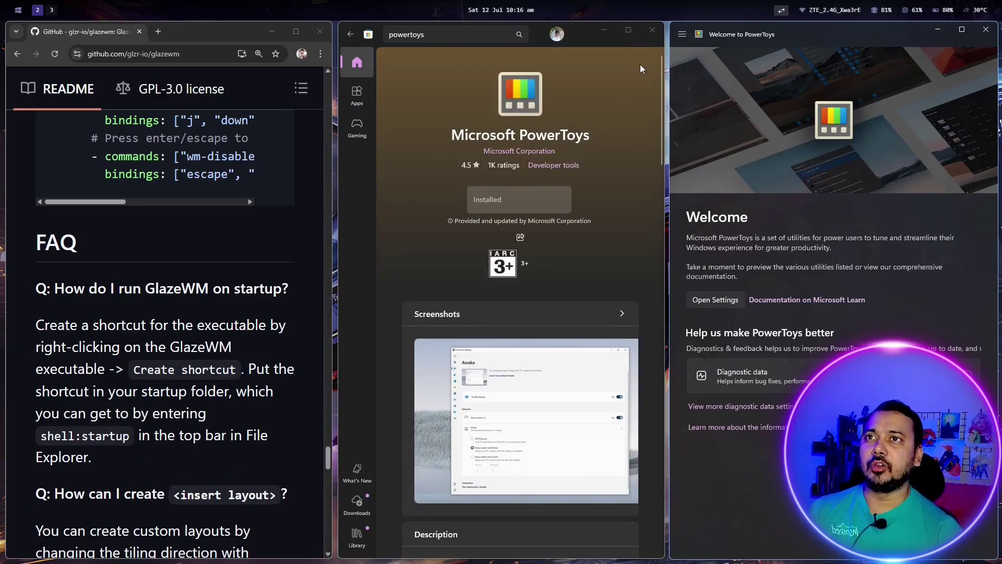
pyautogui.click(652, 30)
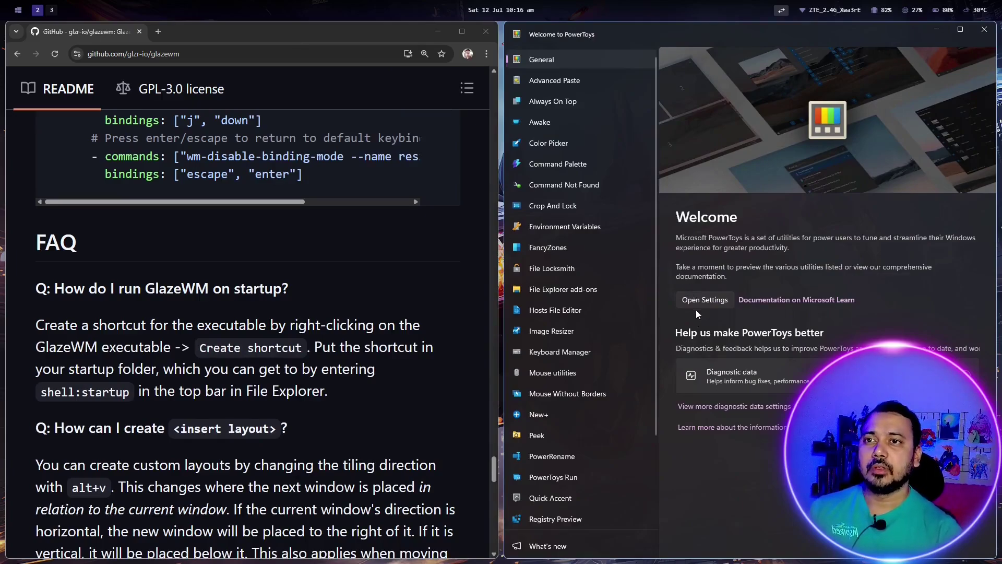
# Step: Review the PowerToys welcome pages from Advanced Paste through Command Palette and try launching Command Palette with its default shortcut
pyautogui.click(574, 81)
pyautogui.click(575, 101)
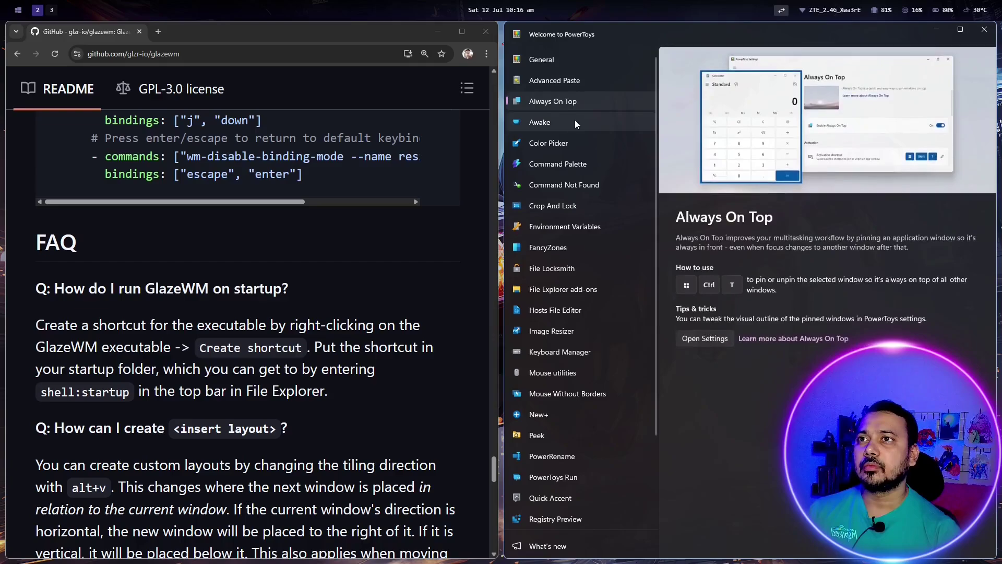
pyautogui.click(574, 120)
pyautogui.click(573, 143)
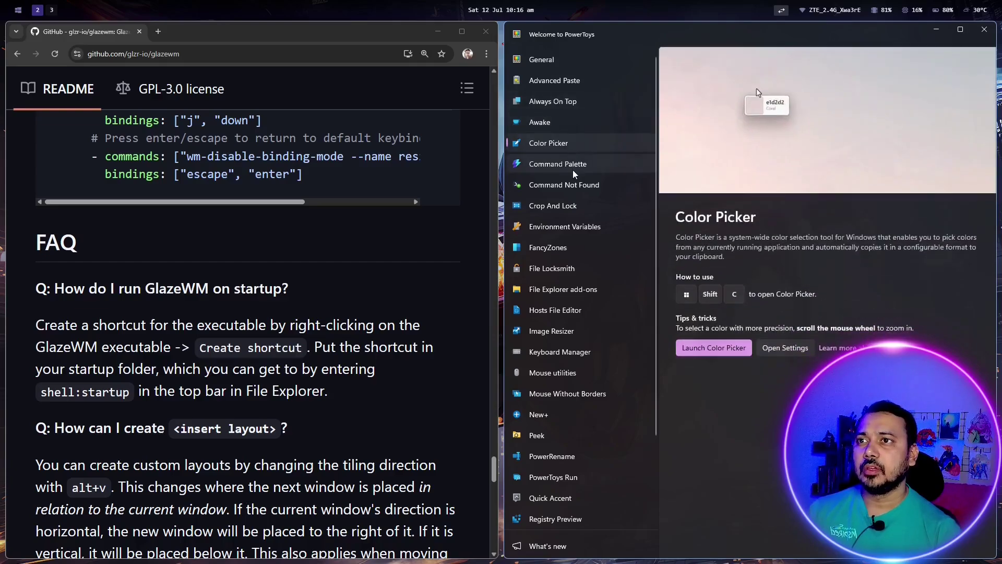
pyautogui.click(572, 170)
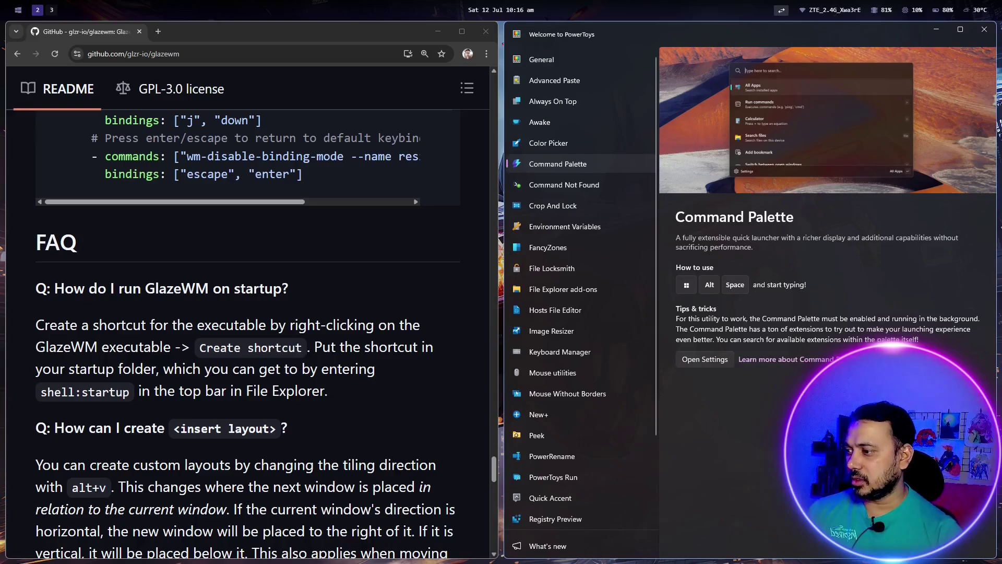
pyautogui.press('super+alt+space')
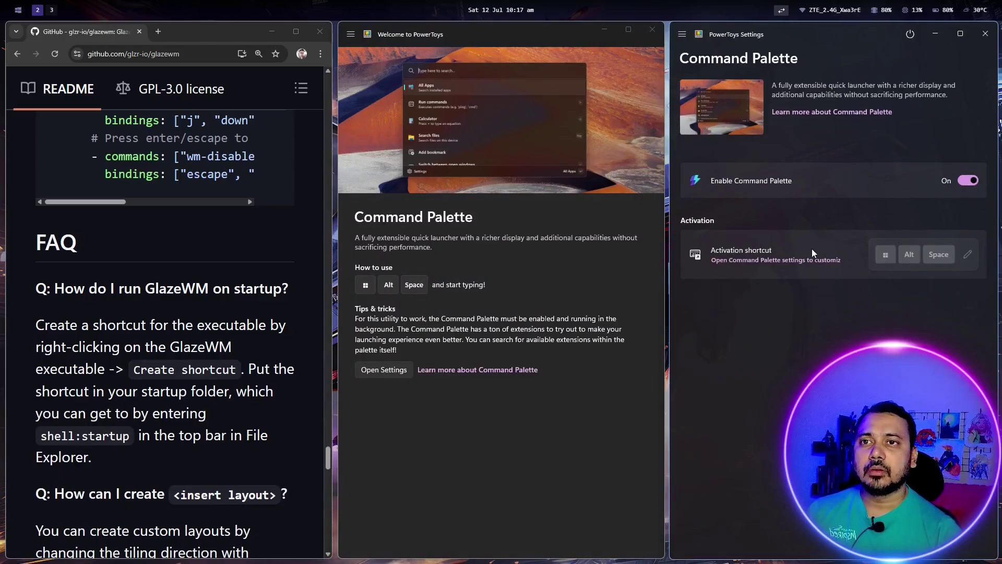
# Step: Set Command Palette's activation key to Alt+D in the Command Palette settings, save it and close those settings
pyautogui.click(766, 261)
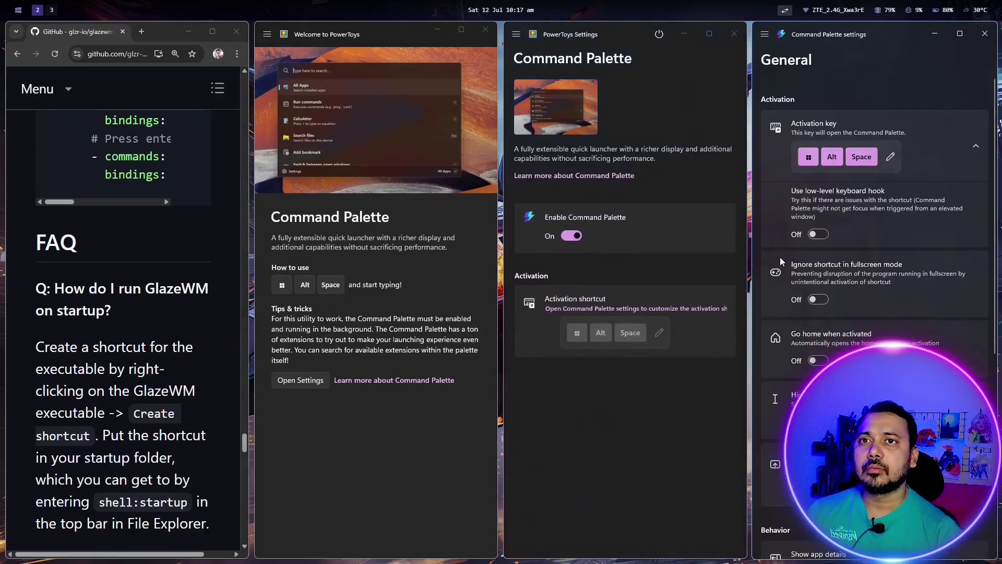
pyautogui.click(890, 156)
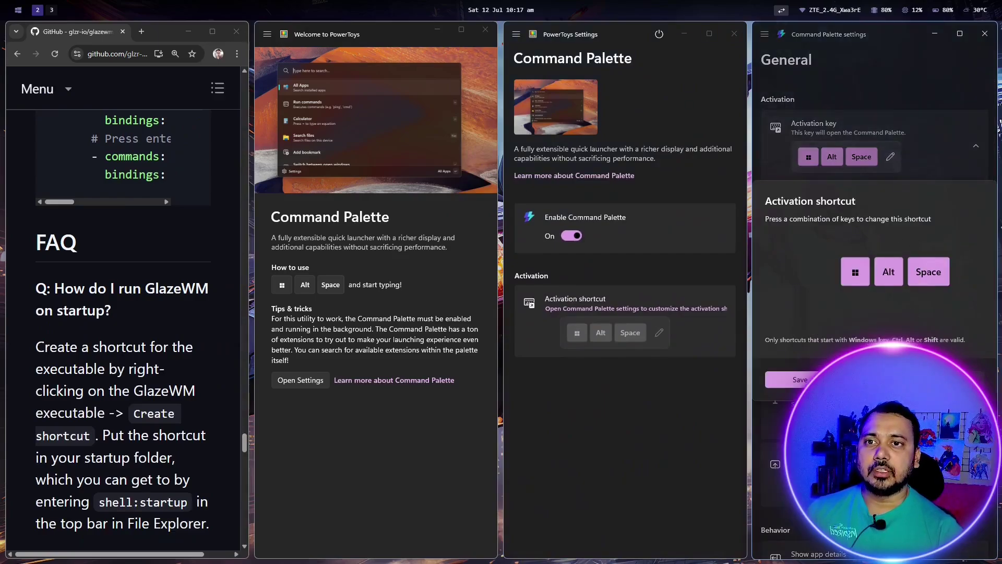
pyautogui.click(800, 379)
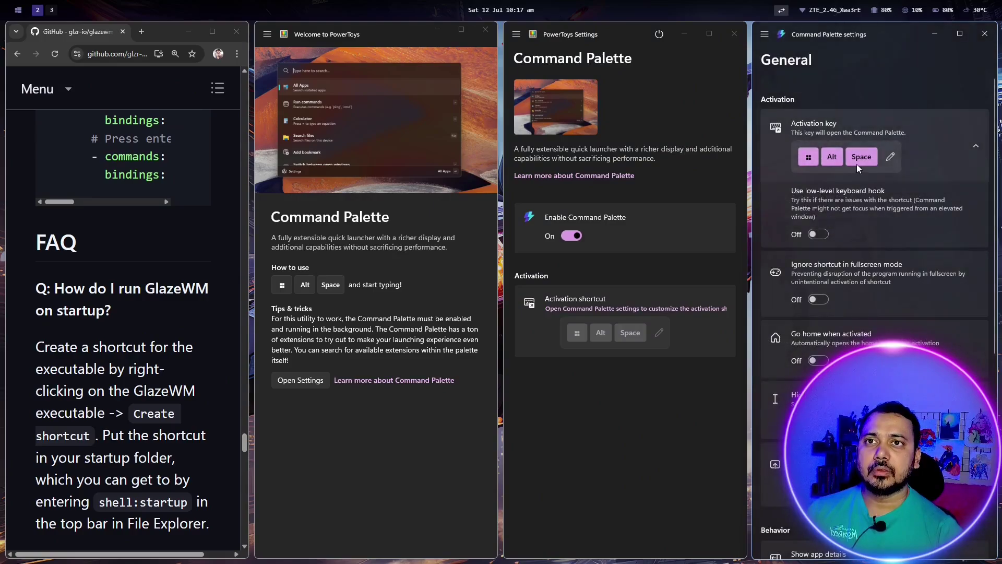
pyautogui.click(891, 157)
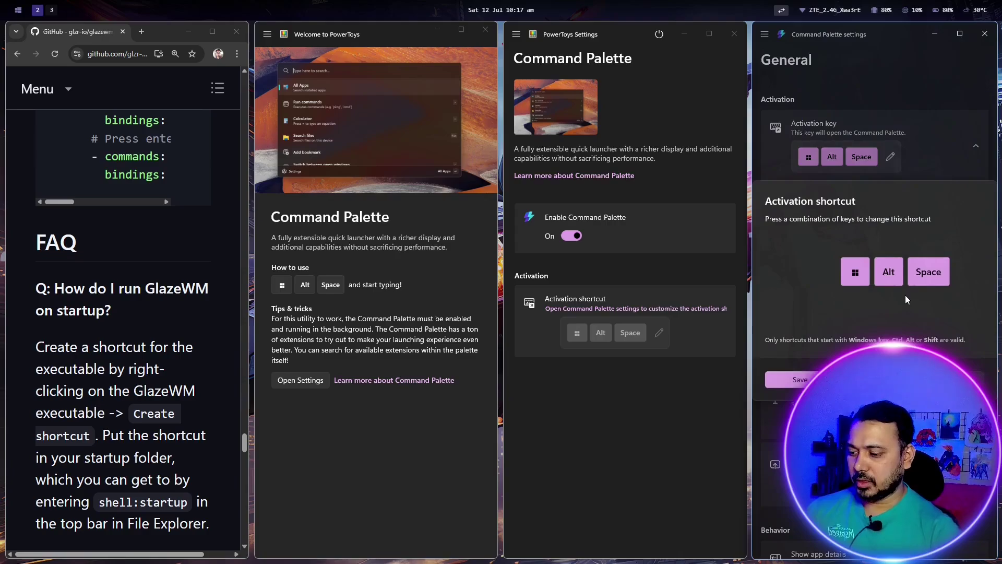
pyautogui.hotkey('alt', 'd')
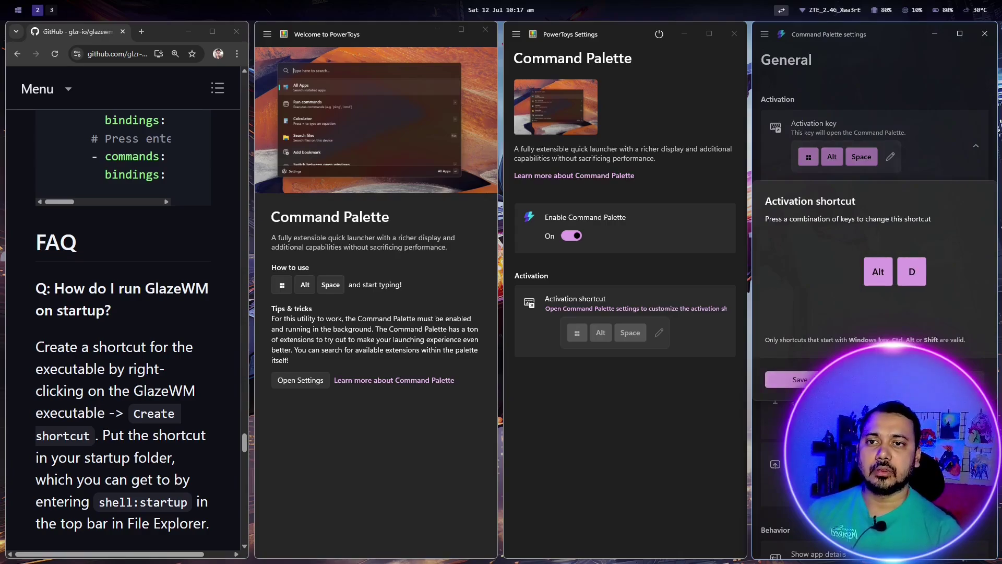
pyautogui.click(814, 380)
pyautogui.click(985, 34)
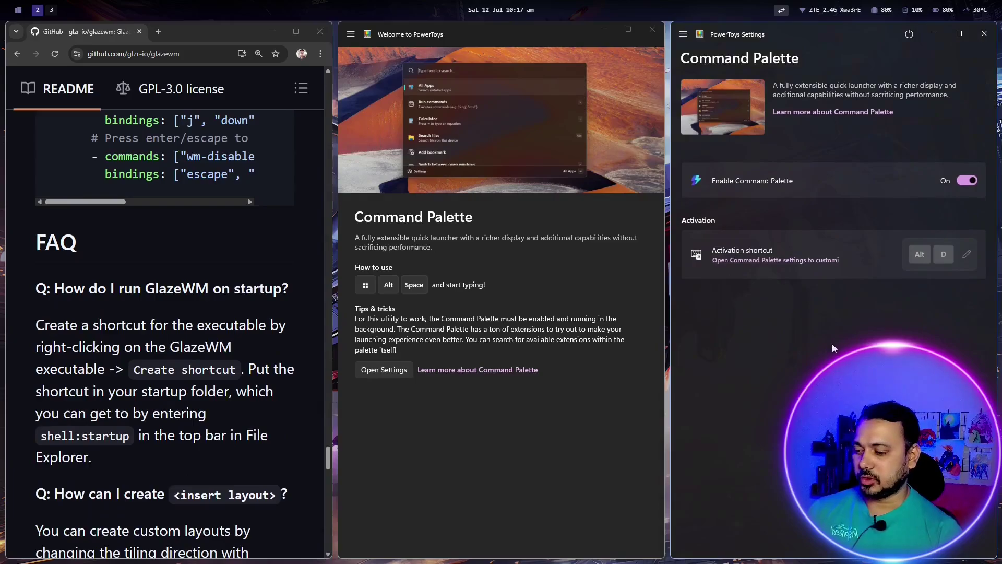
# Step: Alternate between workspaces 3 and 2 to check how the Alt+D shortcut behaves
pyautogui.hotkey('alt', '3')
pyautogui.hotkey('alt', '2')
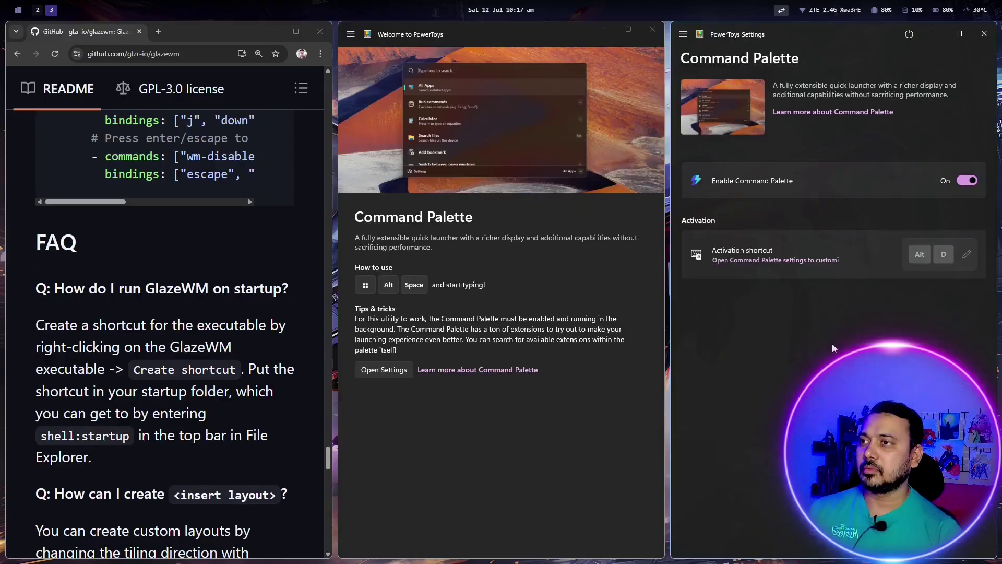
pyautogui.hotkey('alt', '3')
pyautogui.hotkey('alt', '2')
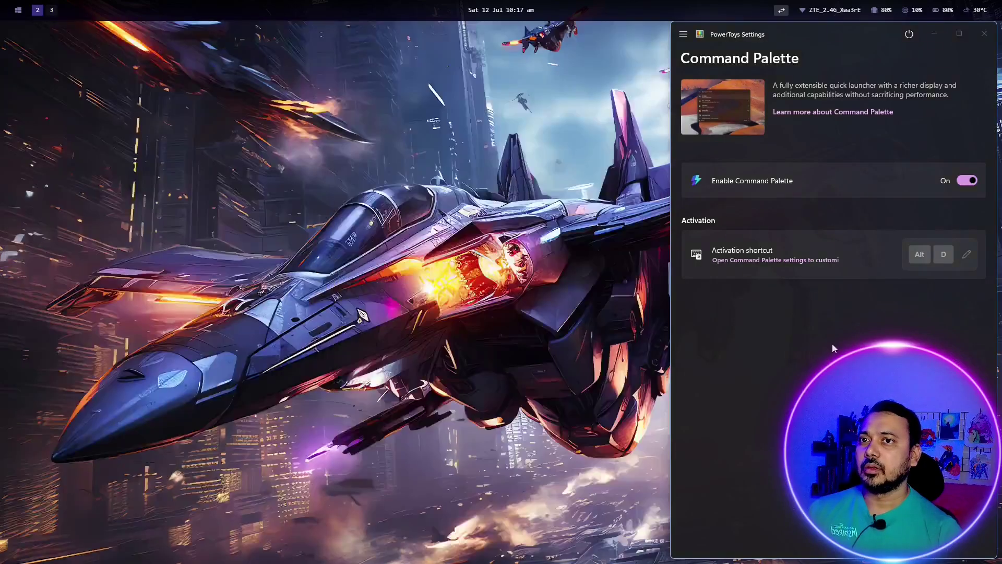
# Step: In config.yaml on workspace 3, look through the keybindings and search for alt+d
pyautogui.hotkey('alt', '3')
pyautogui.scroll(-1, 470, 266)
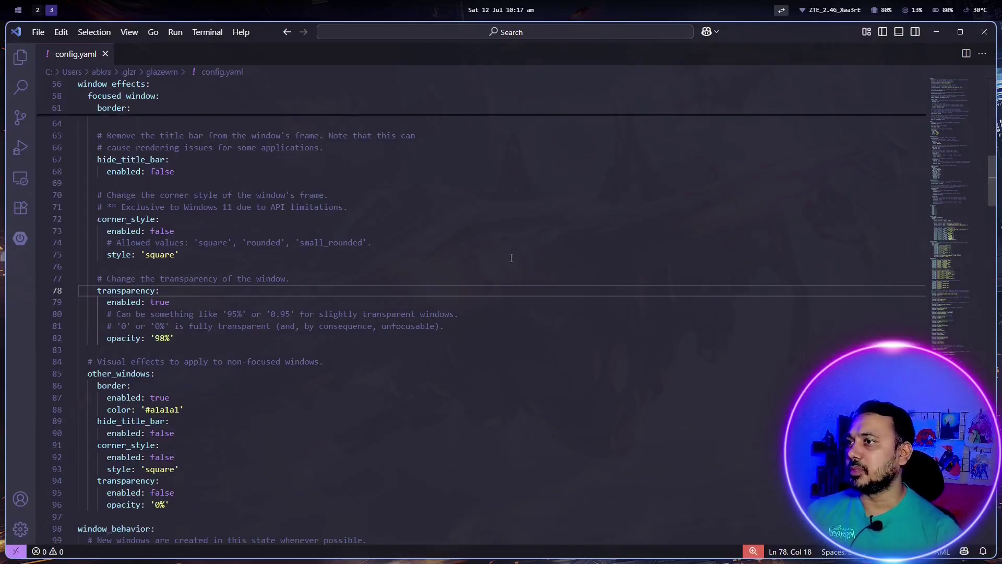
pyautogui.click(526, 252)
pyautogui.scroll(-8, 524, 256)
pyautogui.scroll(-20, 522, 260)
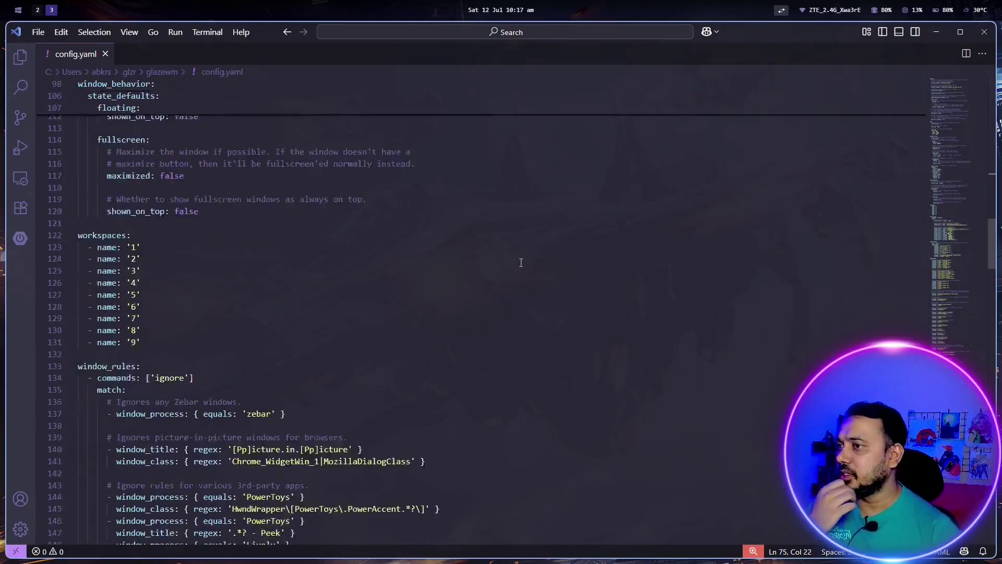
pyautogui.scroll(3, 504, 315)
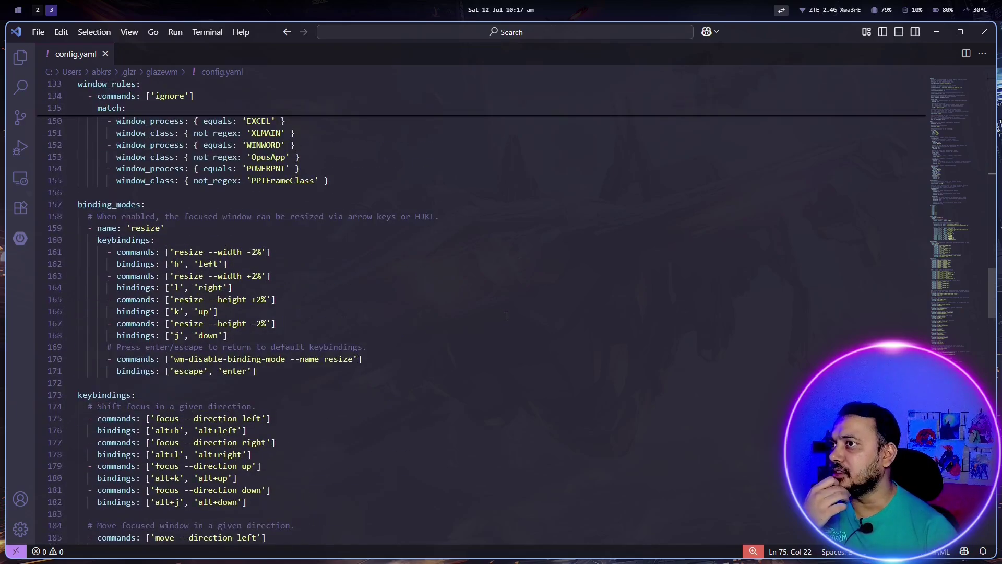
pyautogui.scroll(-20, 444, 365)
pyautogui.click(383, 419)
pyautogui.hotkey('ctrl', 'f')
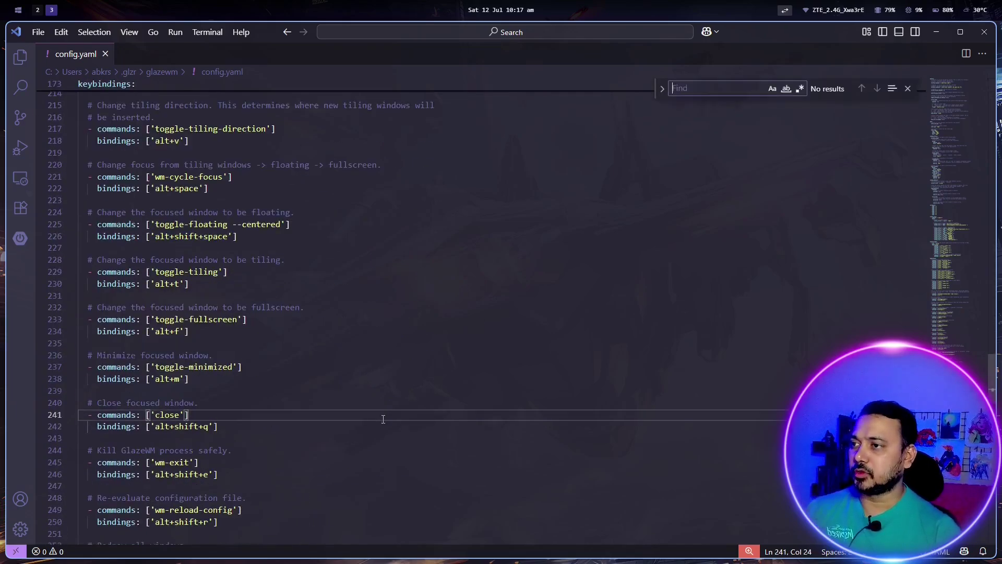
pyautogui.write('alt')
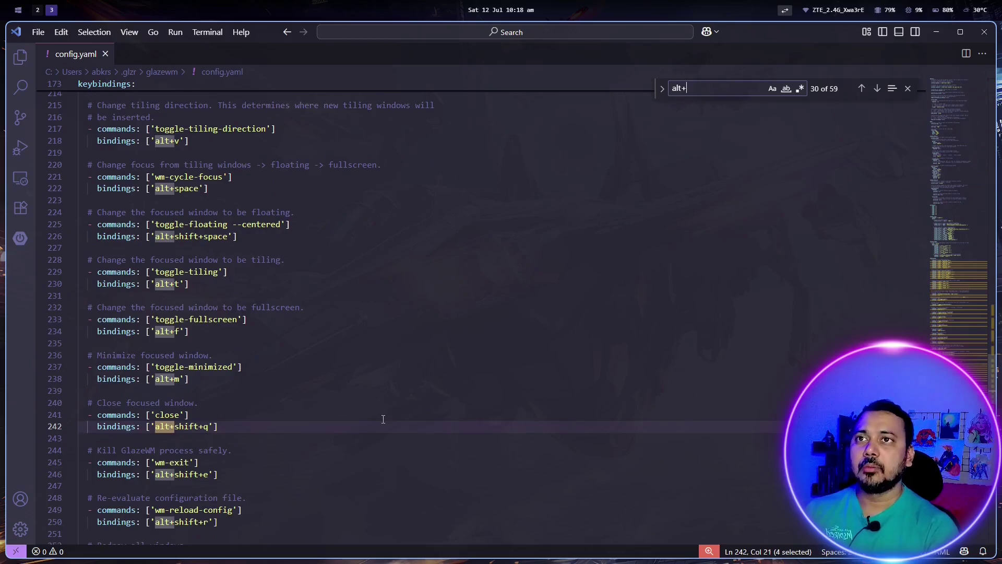
pyautogui.write('+d')
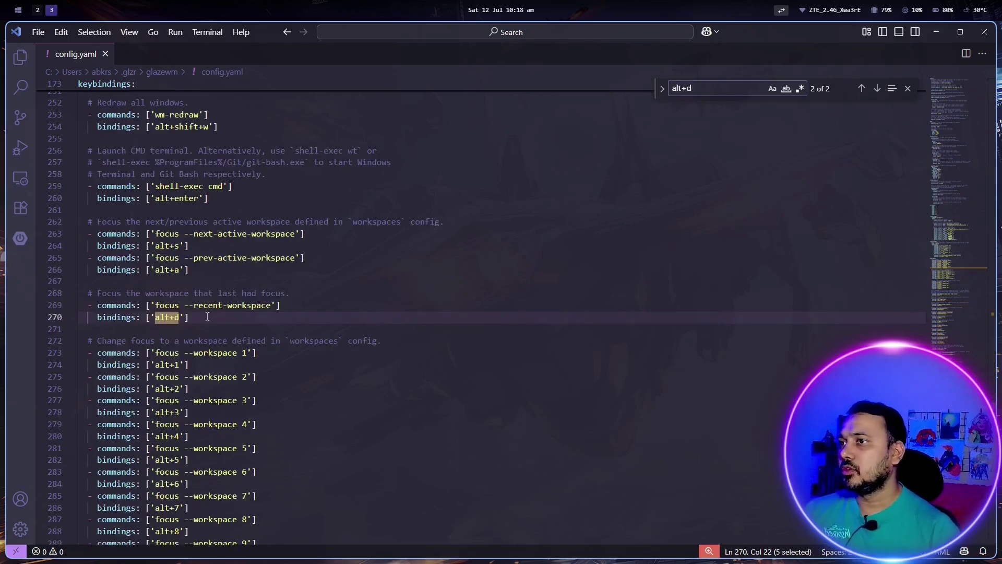
# Step: Comment out the focus --recent-workspace command and its alt+d binding, and save config.yaml
pyautogui.click(204, 316)
pyautogui.click(94, 306)
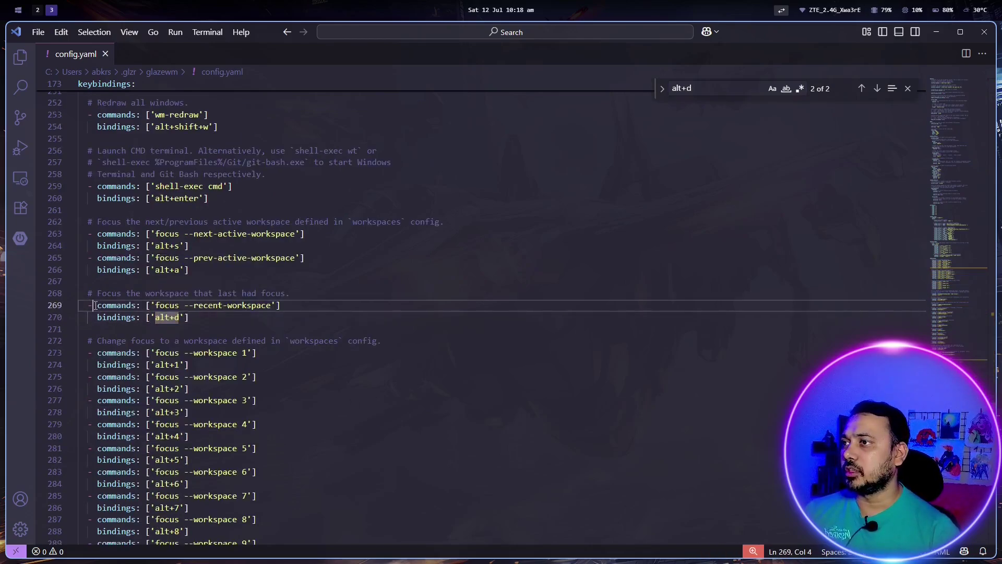
pyautogui.moveTo(80, 305); pyautogui.dragTo(198, 319)
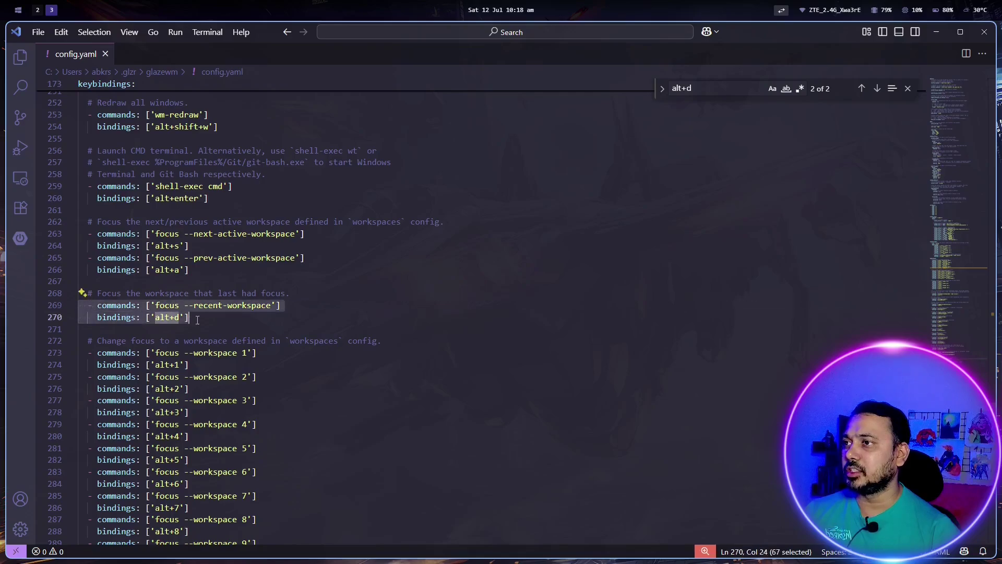
pyautogui.hotkey('ctrl', '/')
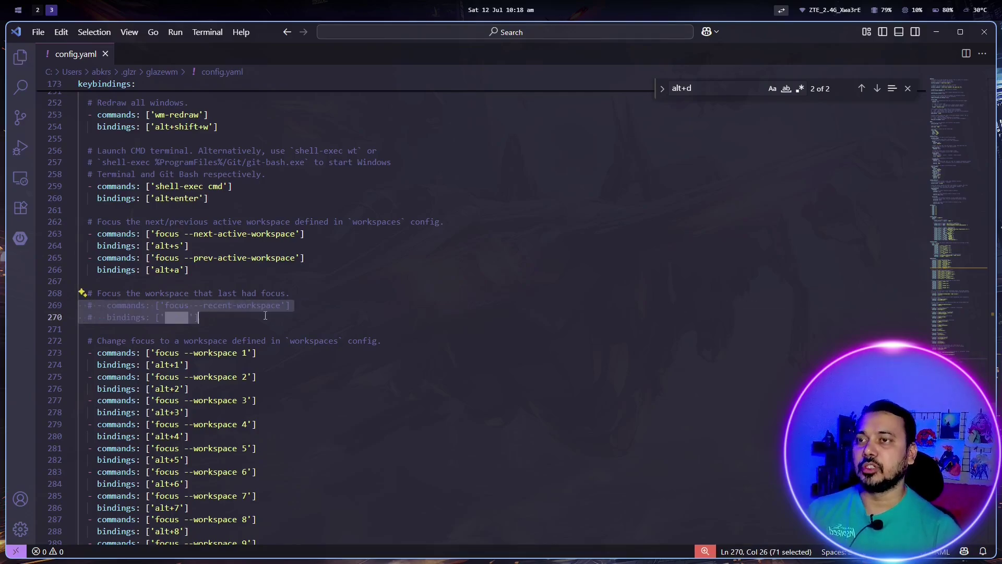
# Step: Back on workspace 2, test Alt+D by opening Command Palette, searching it for vsc and clearing the search
pyautogui.hotkey('alt', '2')
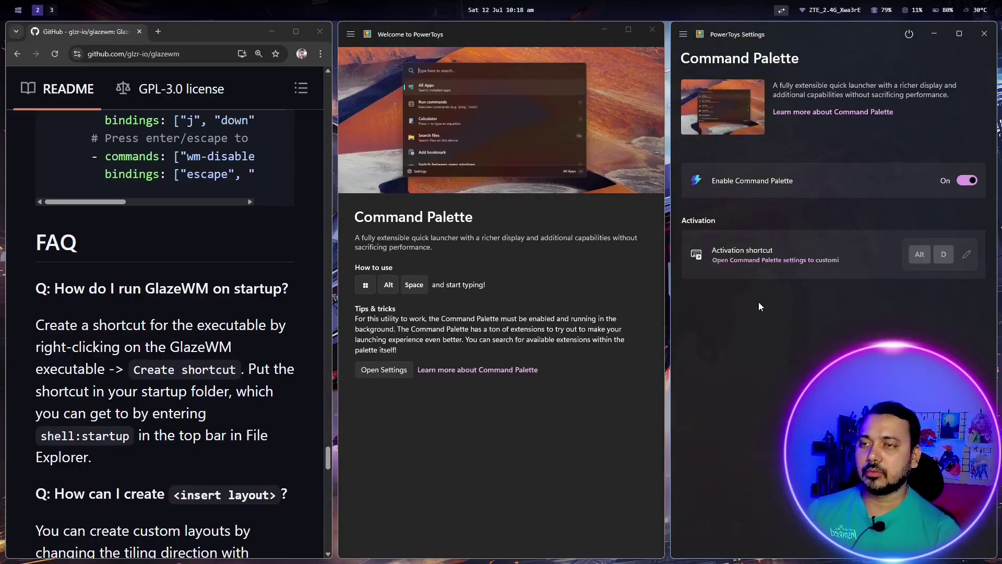
pyautogui.hotkey('alt', '3')
pyautogui.hotkey('alt', '2')
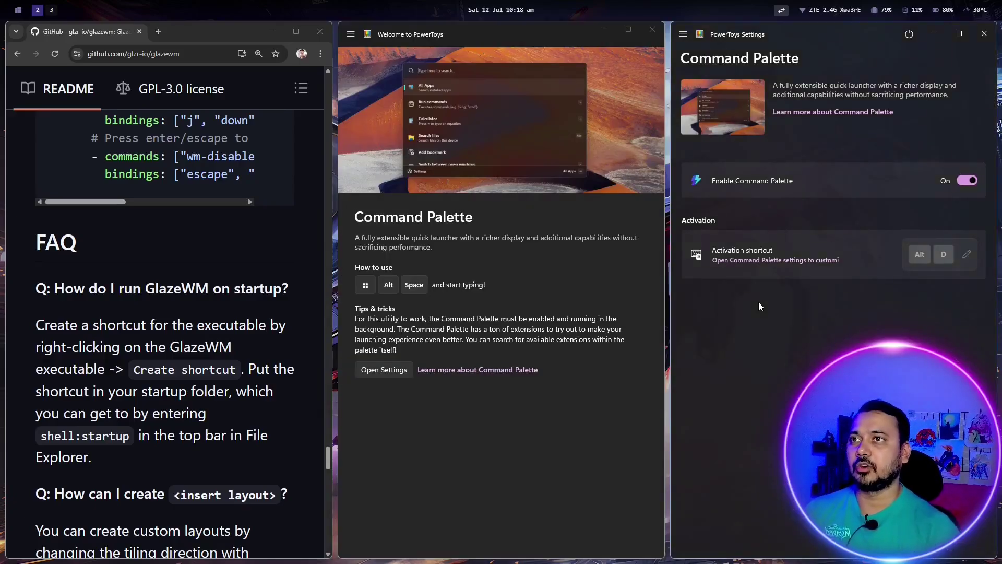
pyautogui.hotkey('alt', 'd')
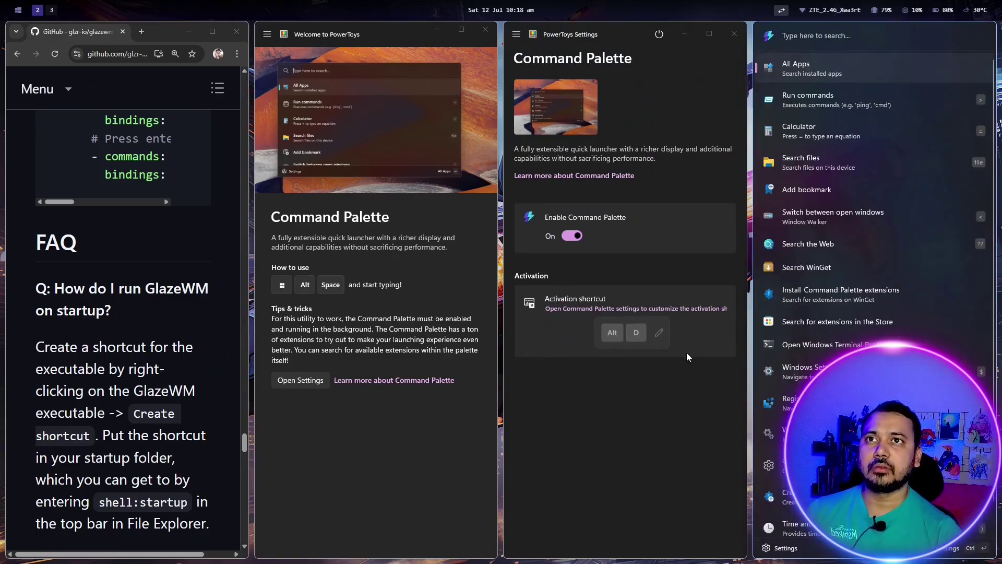
pyautogui.write('v')
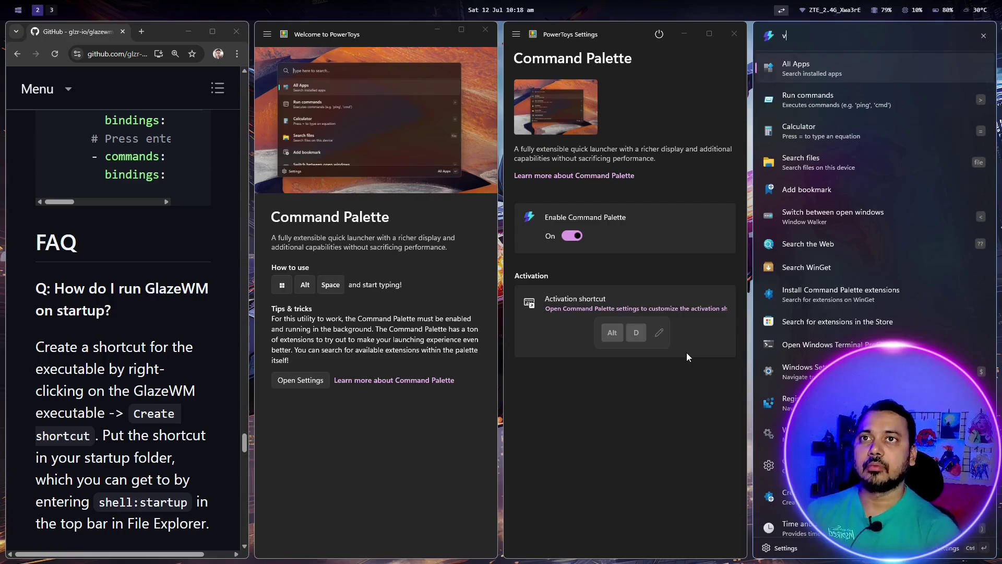
pyautogui.write('sc')
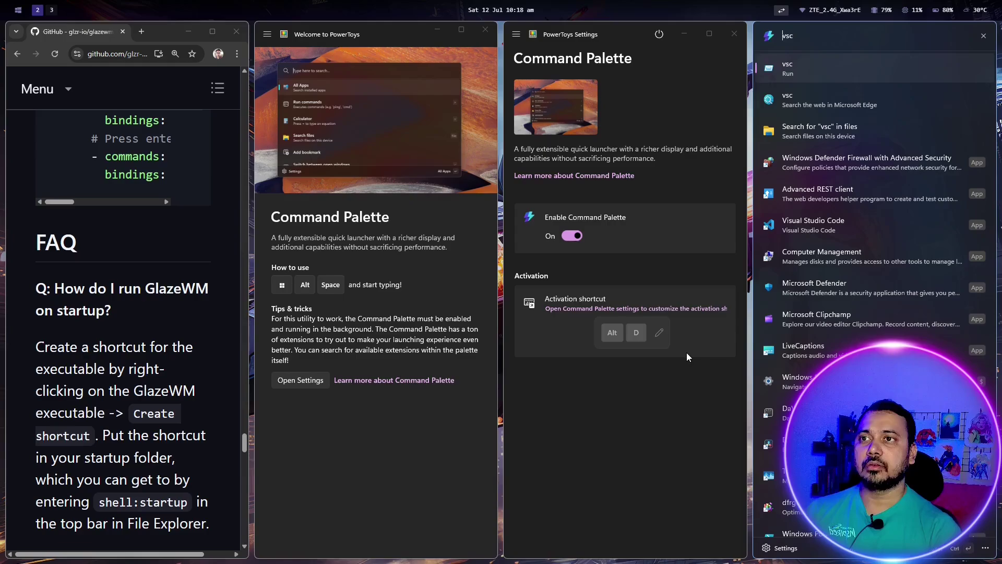
pyautogui.click(983, 36)
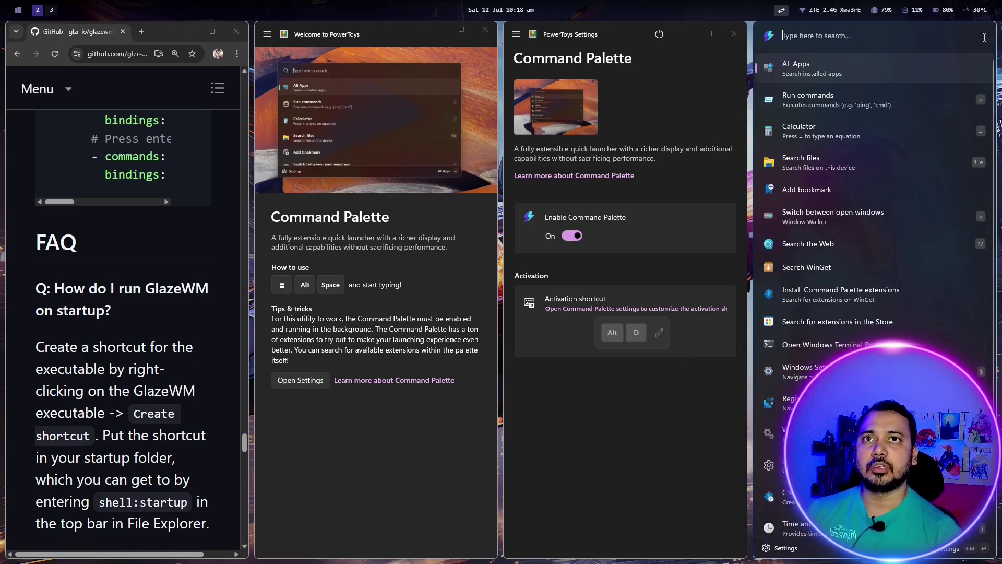
# Step: Dismiss Command Palette and close the PowerToys Settings window on workspace 2
pyautogui.press('Escape')
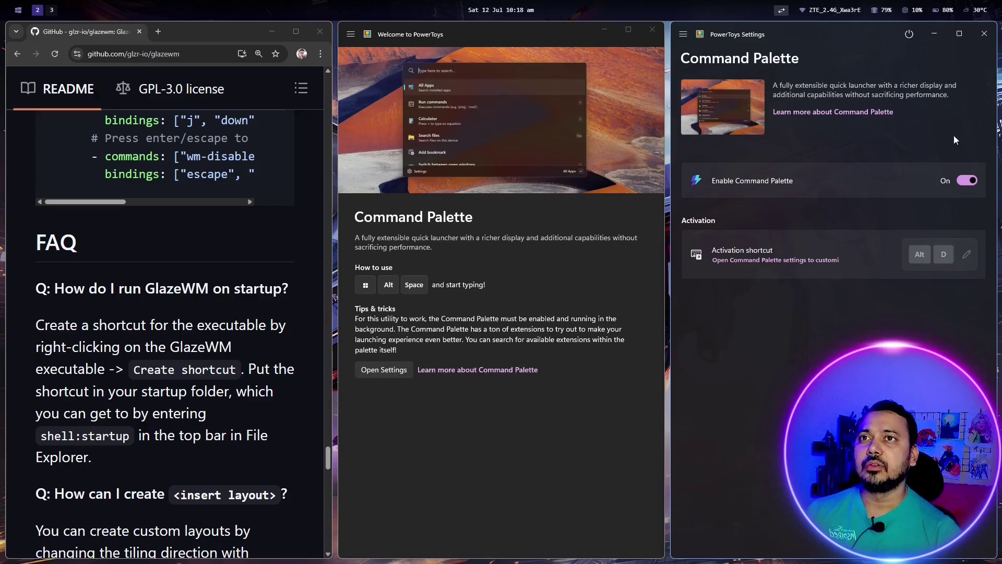
pyautogui.click(984, 34)
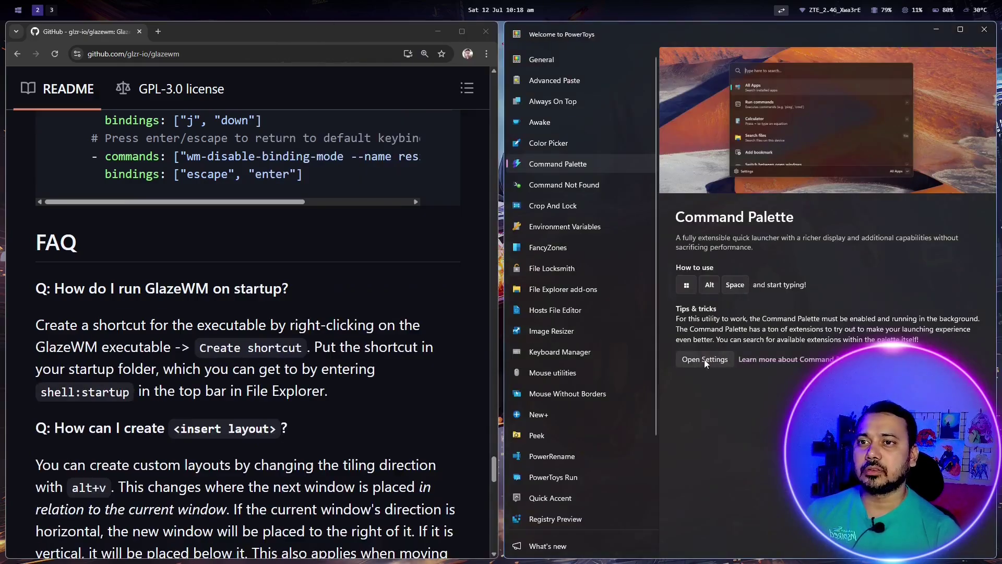
pyautogui.press('Up')
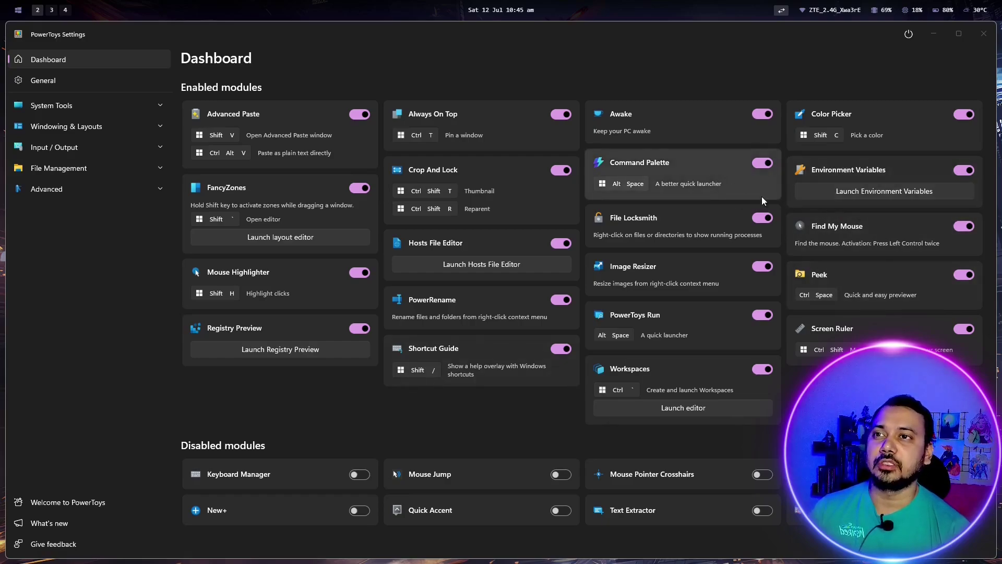
# Step: Check the Command Palette module's activation shortcut in PowerToys Settings and return to the Dashboard
pyautogui.click(661, 170)
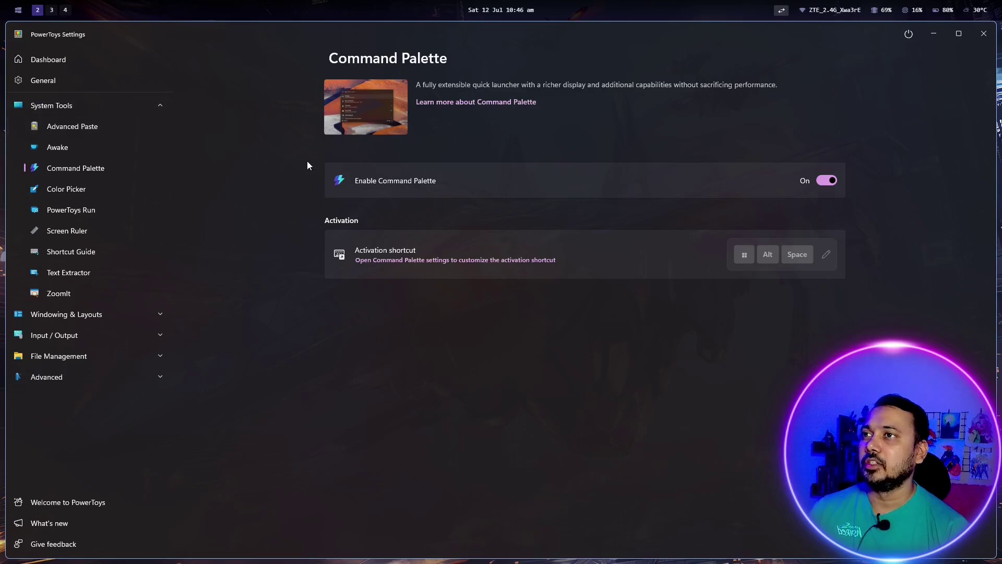
pyautogui.click(77, 61)
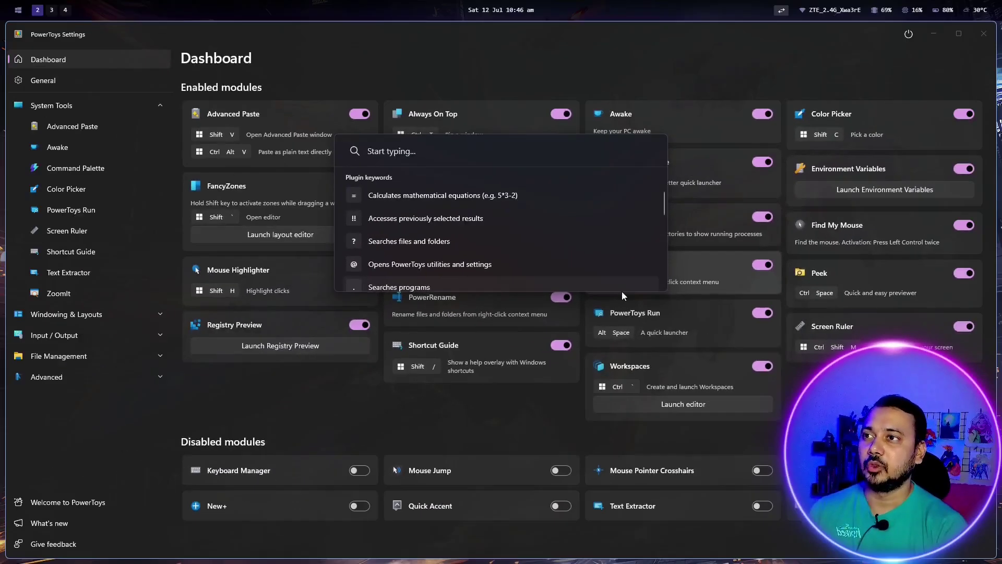
# Step: In the PowerToys Run launcher, replace the Git GUI search with Google Chrome and launch it
pyautogui.write('git GUI')
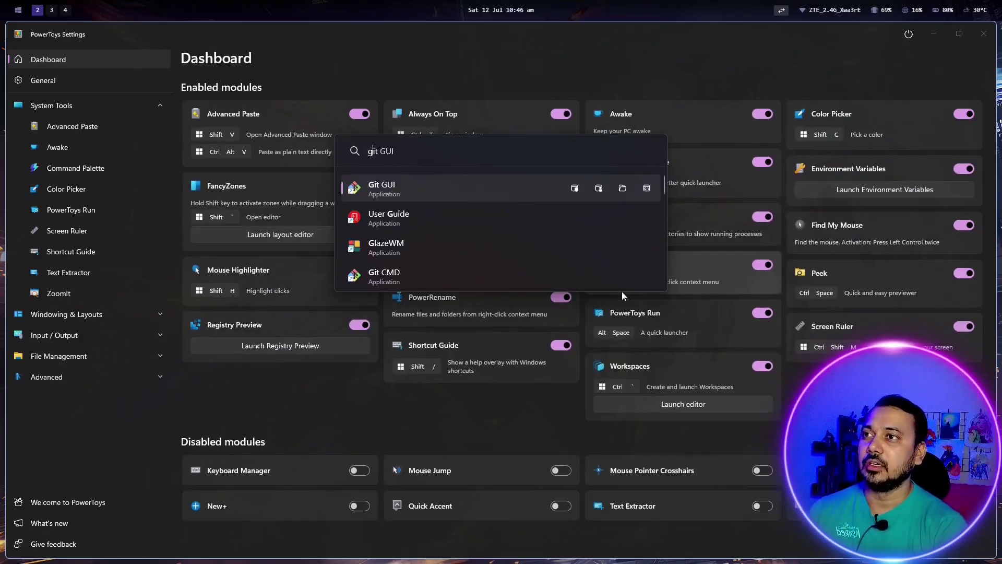
pyautogui.hotkey('ctrl', 'a')
pyautogui.write('google Chrome')
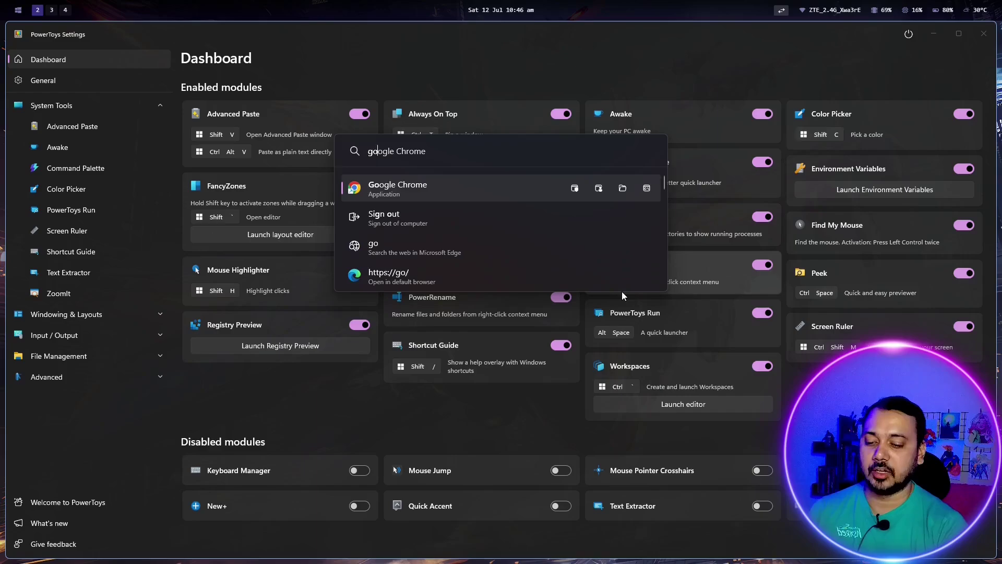
pyautogui.press('Return')
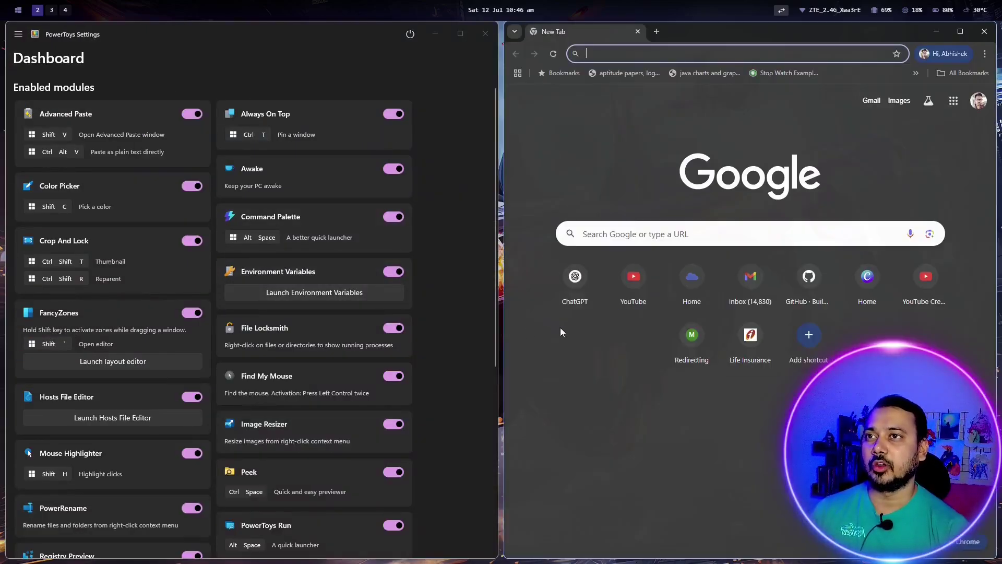
# Step: Test PowerToys Run by searching for go, clearing the search, and closing and reopening the launcher
pyautogui.hotkey('alt', 'space')
pyautogui.write('go')
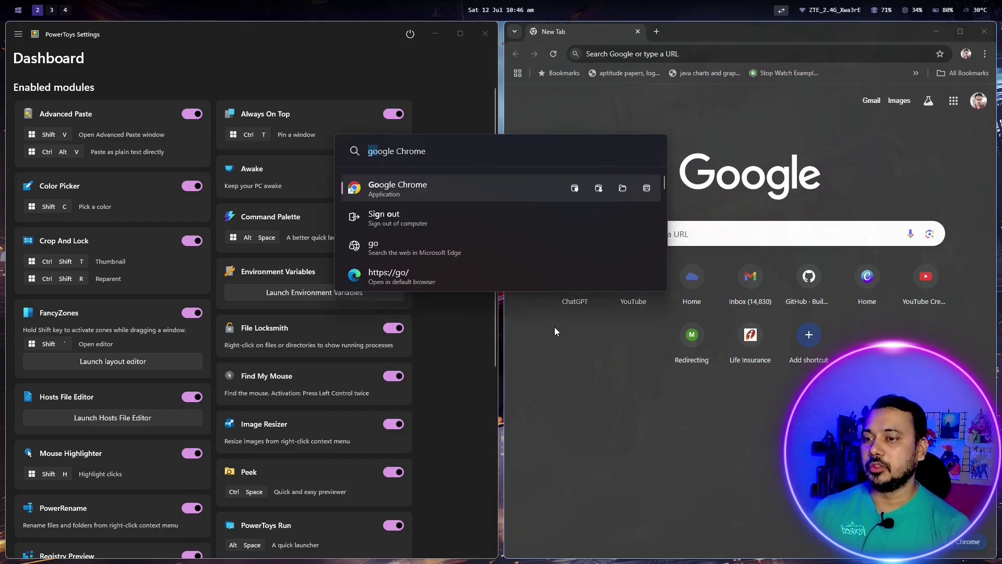
pyautogui.press('BackSpace')
pyautogui.press('BackSpace')
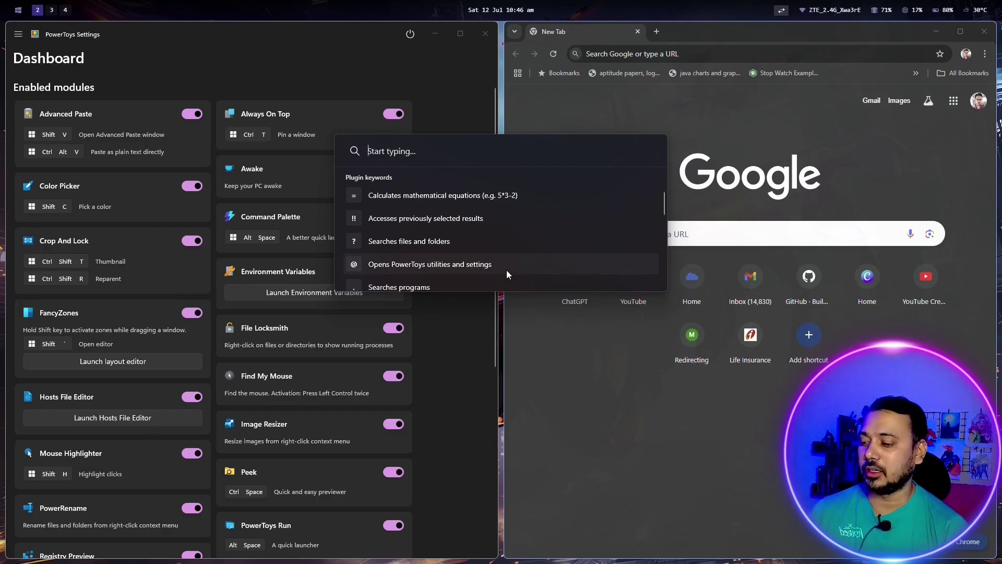
pyautogui.press('Escape')
pyautogui.hotkey('alt', 'space')
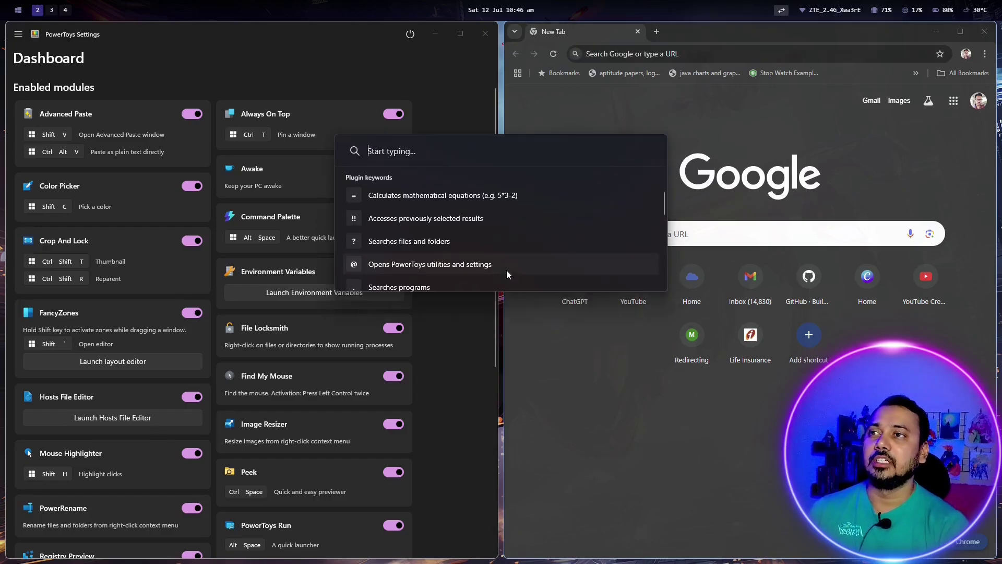
# Step: Search PowerToys Run for vscode and for intell, and dismiss the launcher without opening a result
pyautogui.write('vscode')
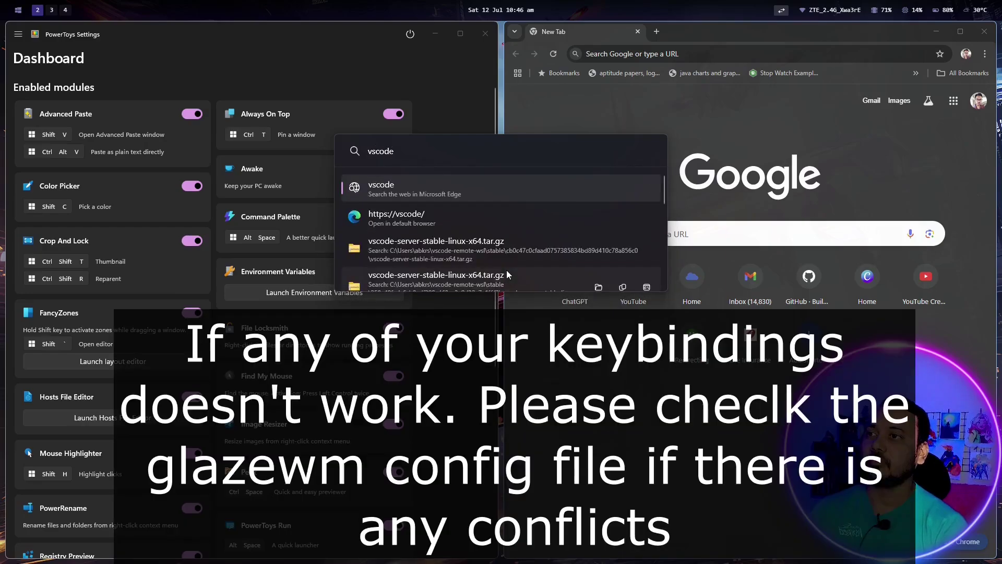
pyautogui.press('BackSpace')
pyautogui.press('BackSpace')
pyautogui.press('BackSpace')
pyautogui.press('BackSpace')
pyautogui.press('BackSpace')
pyautogui.press('BackSpace')
pyautogui.write('intell')
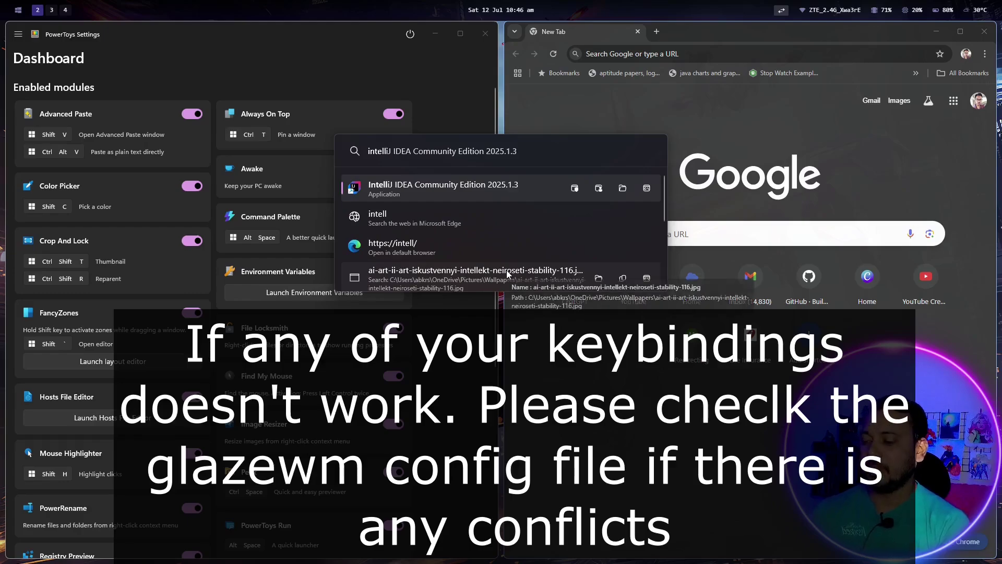
pyautogui.press('Escape')
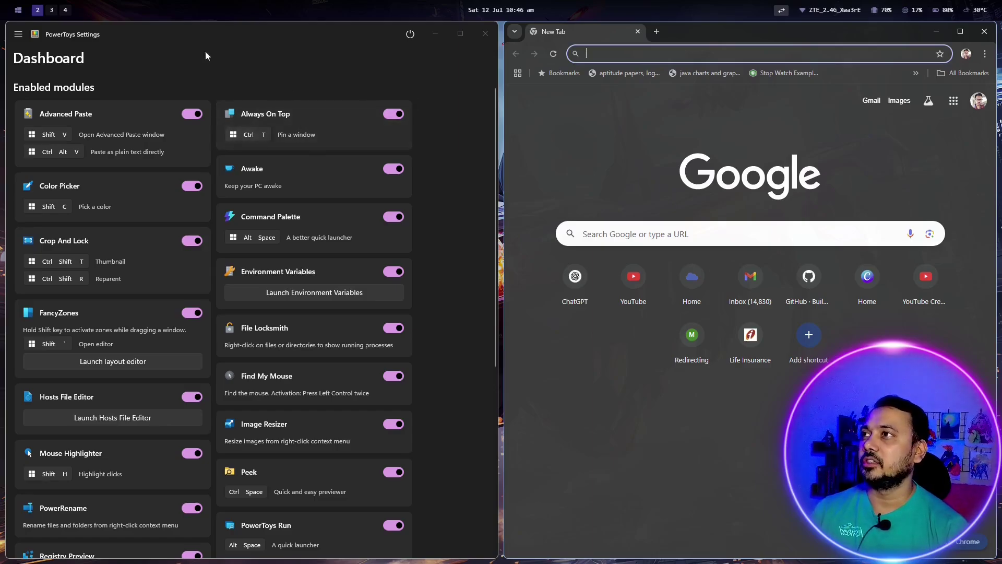
# Step: Use the workspace bar to move between workspaces 3, 4 and 2, ending on workspace 3
pyautogui.click(51, 10)
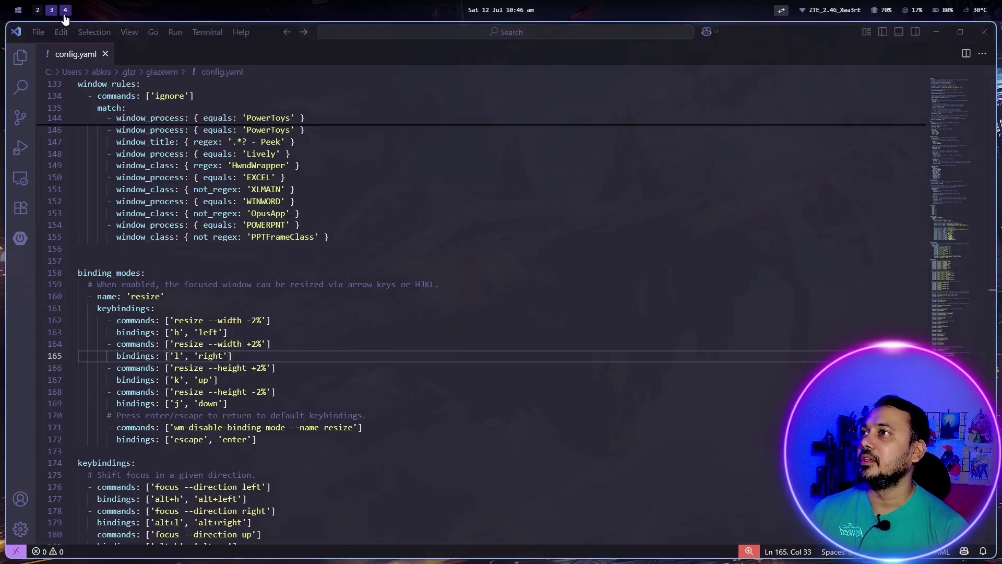
pyautogui.click(65, 11)
pyautogui.hotkey('alt', '2')
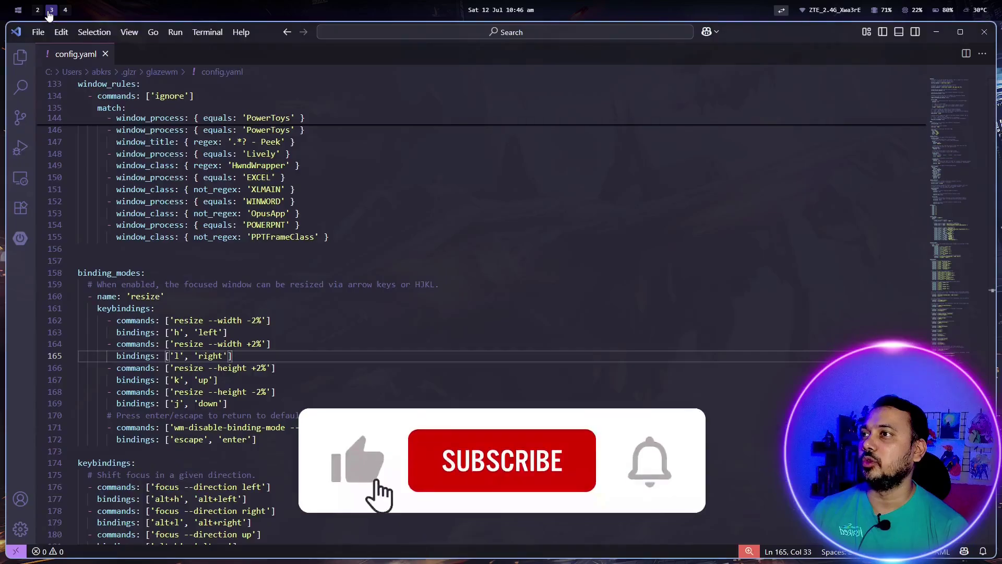
pyautogui.click(38, 10)
pyautogui.click(51, 10)
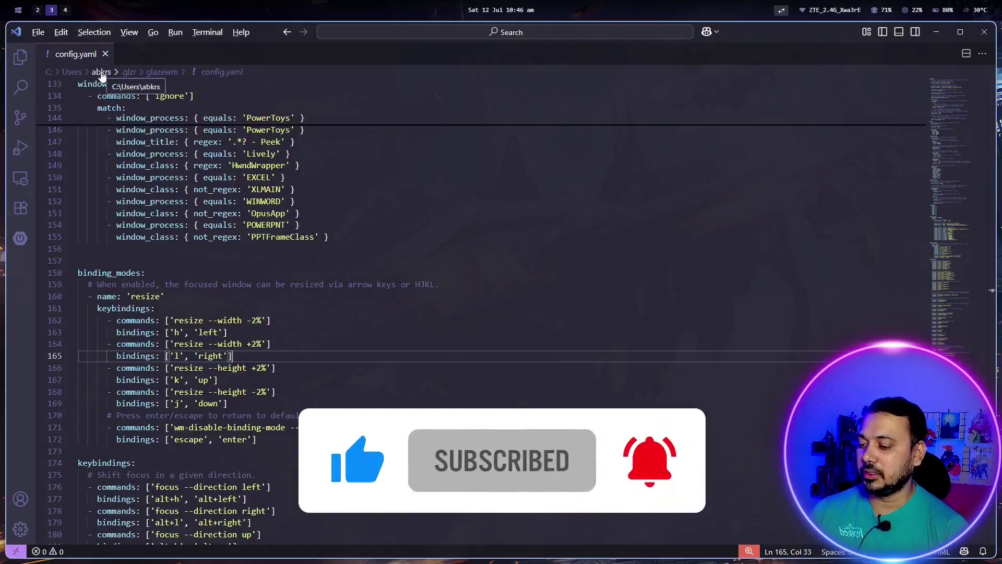
# Step: Test GlazeWM's workspace keybindings by visiting workspaces 4 and 2 and returning to config.yaml on workspace 3
pyautogui.press('alt')
pyautogui.press('Escape')
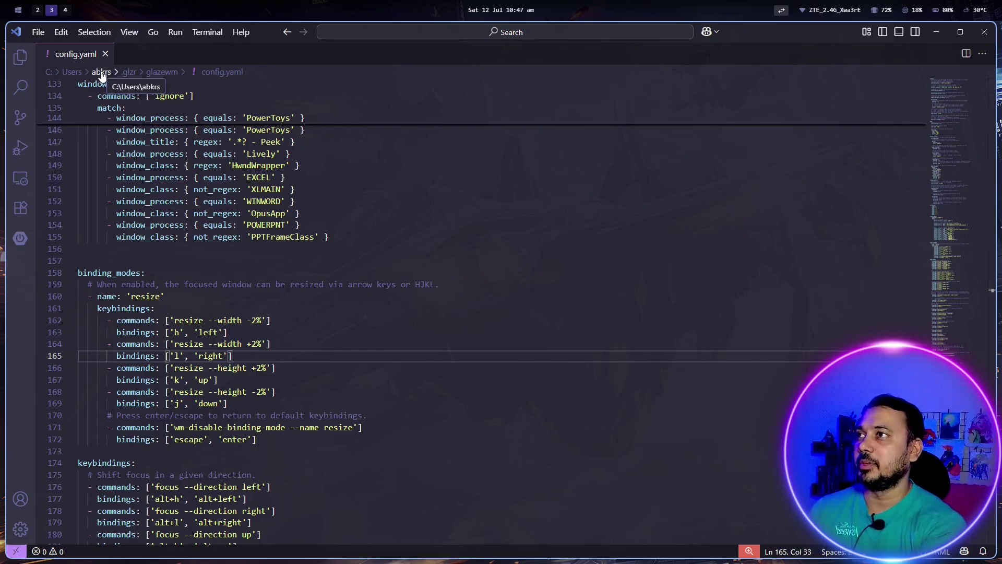
pyautogui.hotkey('alt', '4')
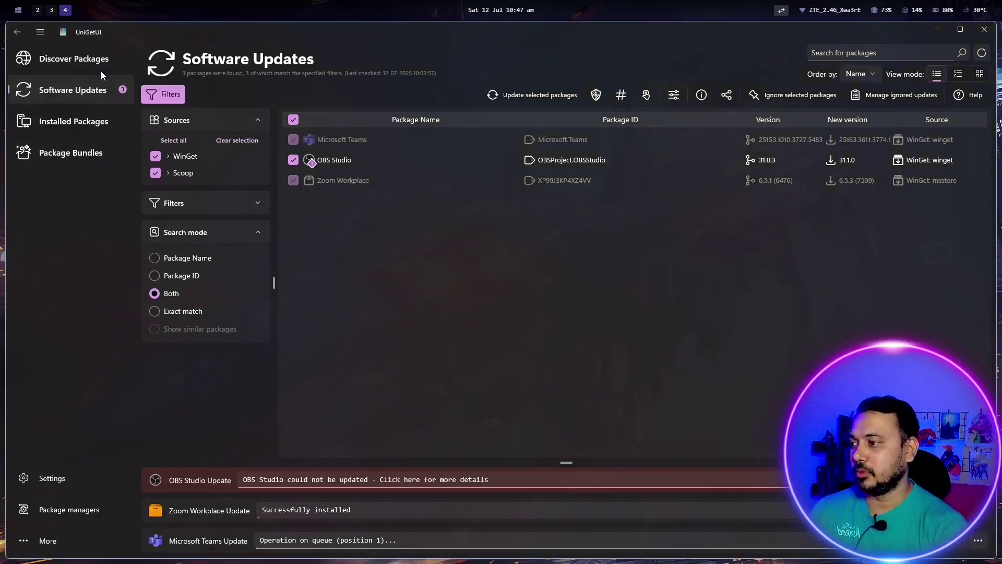
pyautogui.hotkey('alt', '2')
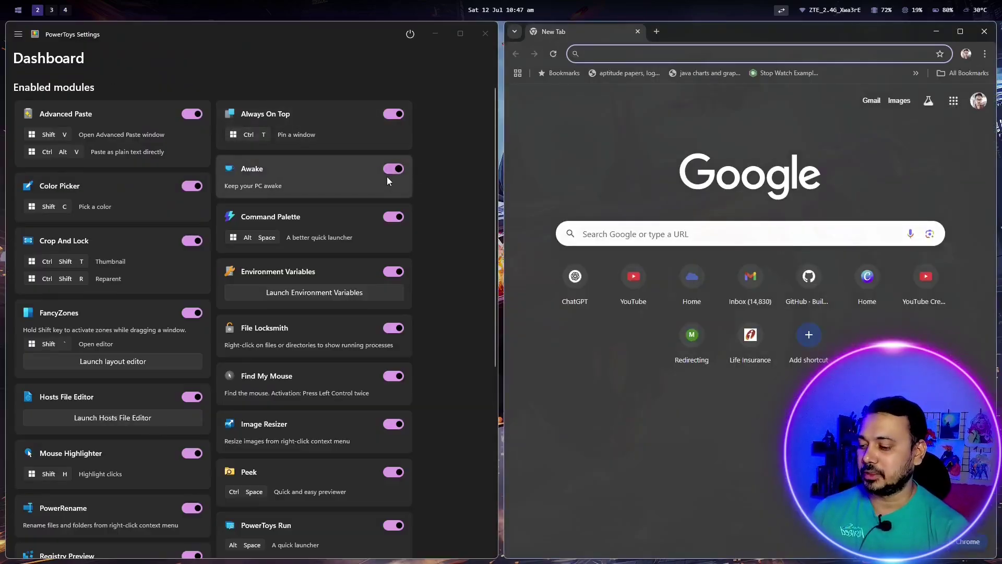
pyautogui.hotkey('alt', '3')
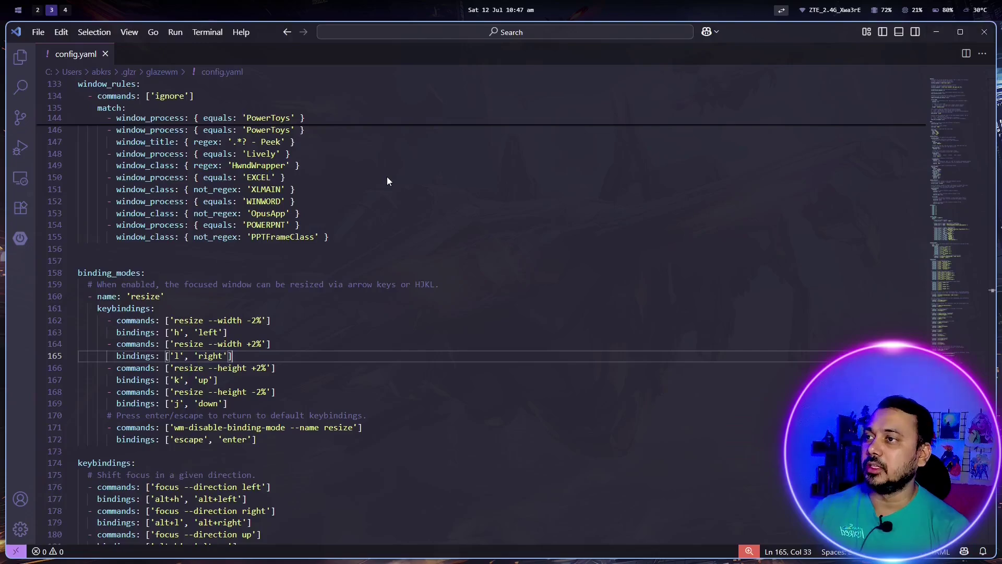
# Step: Search config.yaml for alt+q to check the close-window keybinding, and close the search
pyautogui.click(468, 255)
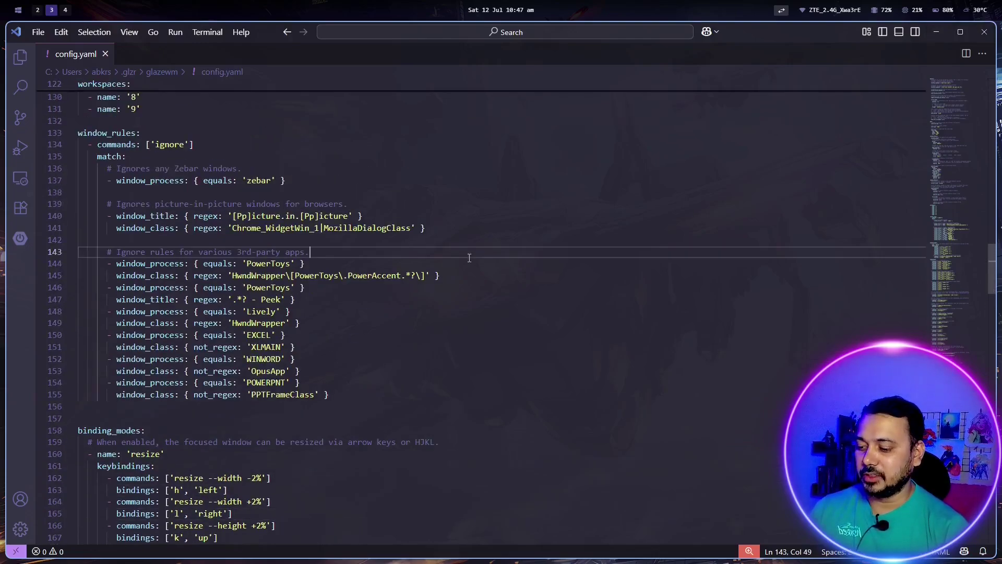
pyautogui.hotkey('ctrl', 'f')
pyautogui.write('alt')
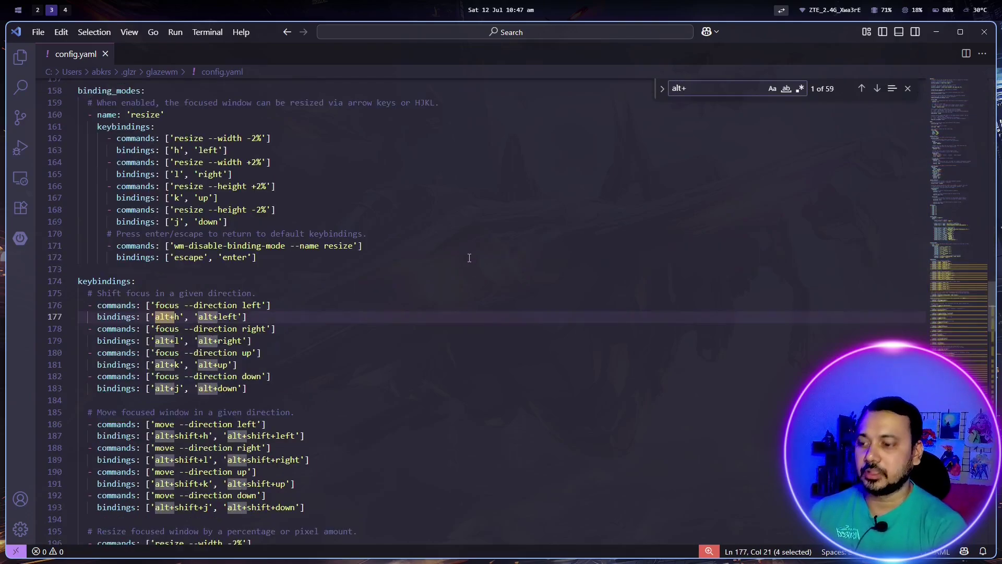
pyautogui.write('+q')
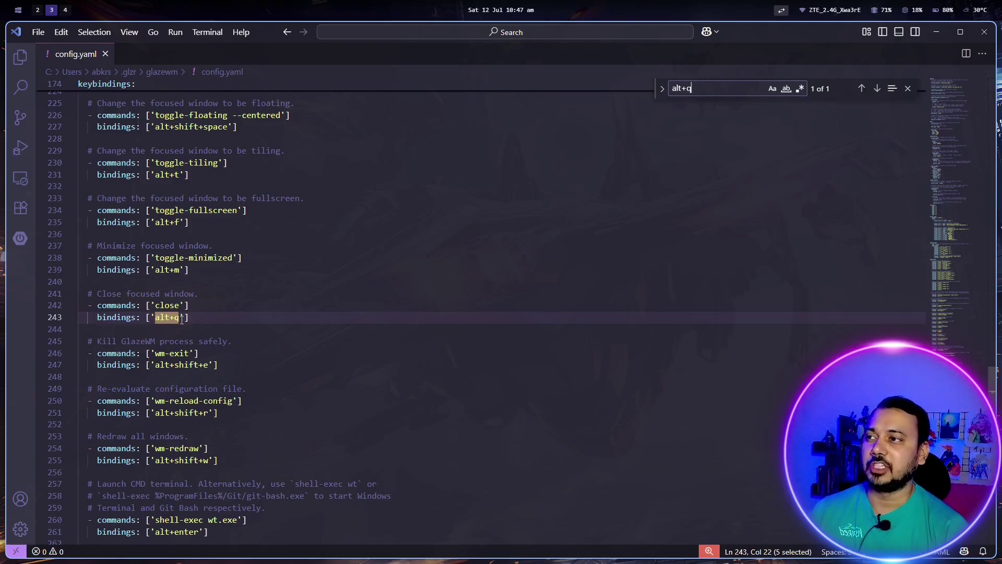
pyautogui.click(249, 332)
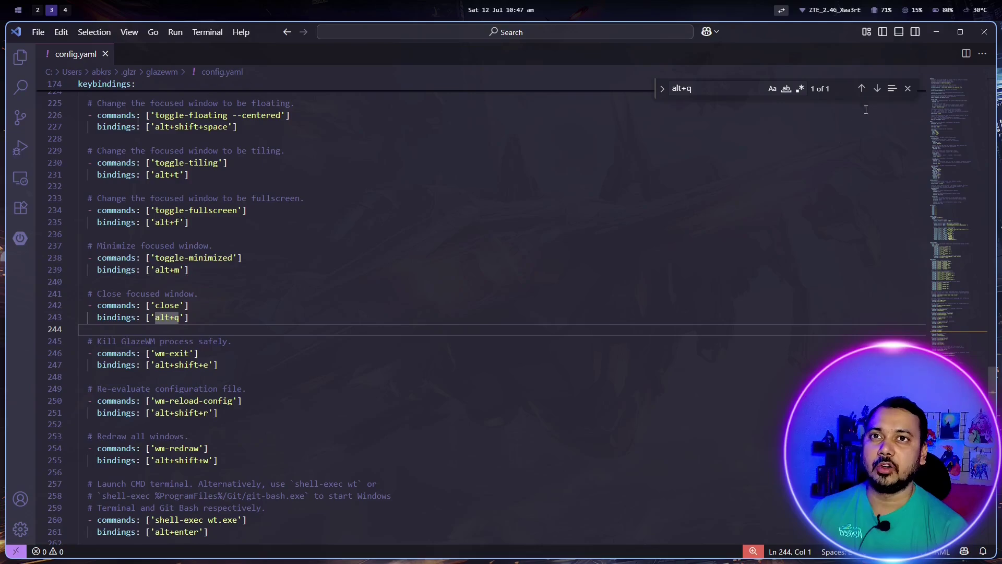
pyautogui.click(907, 88)
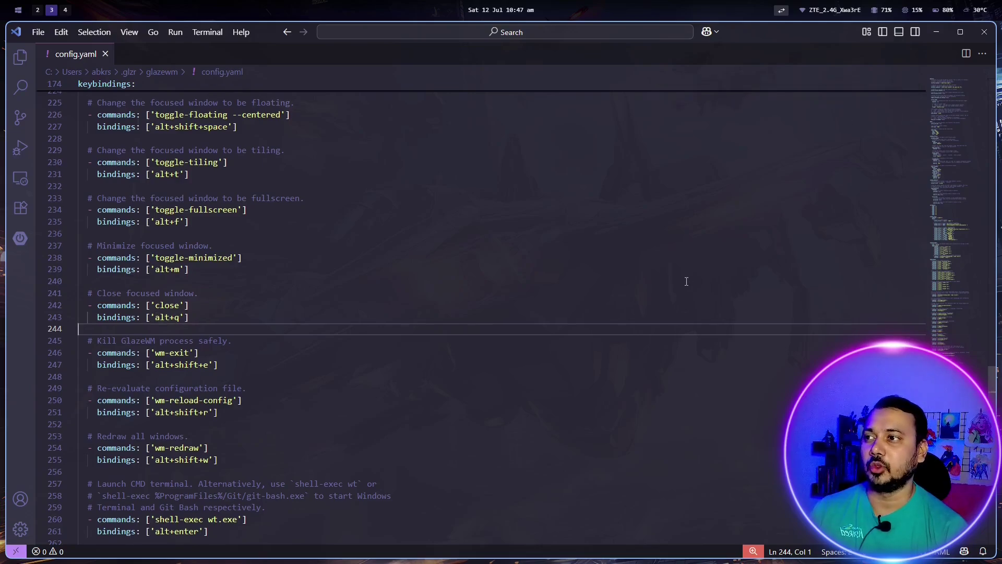
# Step: Find Google Chrome in PowerToys Run with goog and open it beside config.yaml on workspace 3
pyautogui.hotkey('alt', 'space')
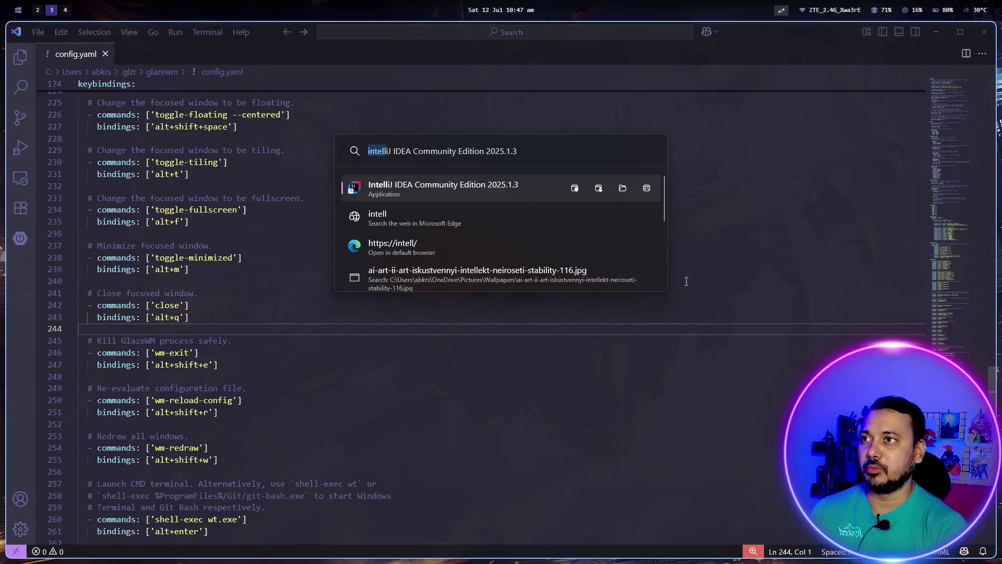
pyautogui.write('c')
pyautogui.press('BackSpace')
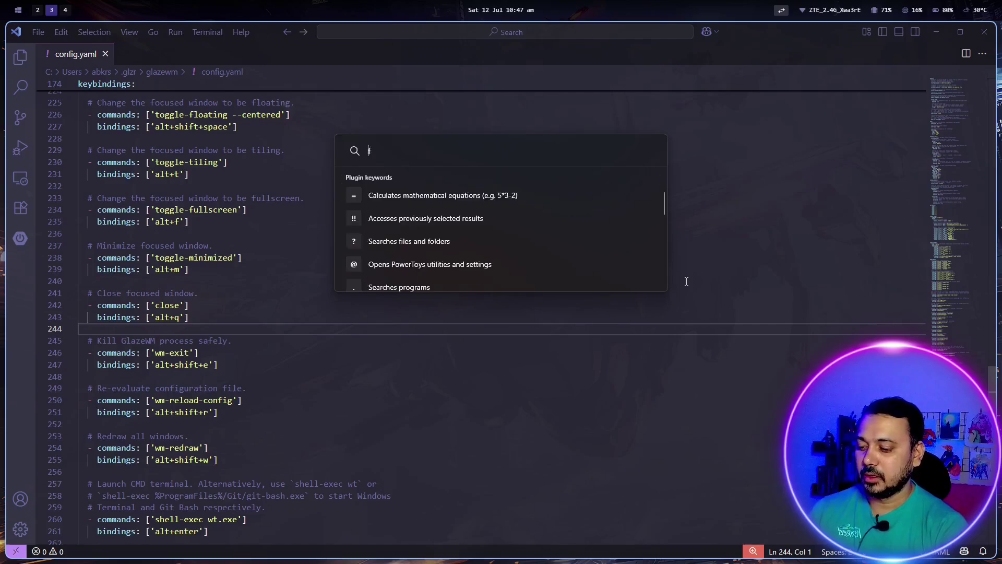
pyautogui.write('goog')
pyautogui.press('Return')
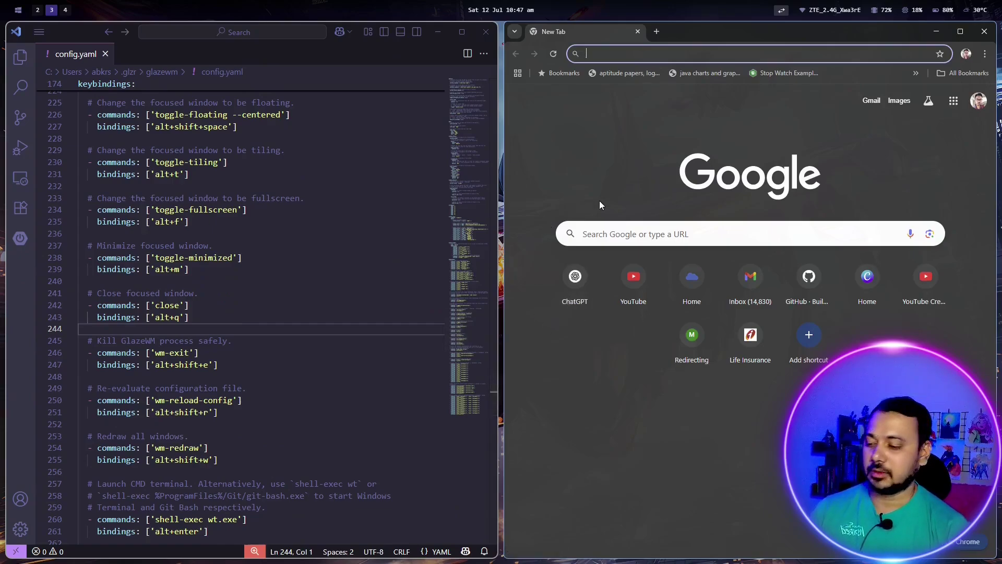
# Step: Close Chrome and the config.yaml editor window on workspace 3 with GlazeWM's close-window keybinding
pyautogui.hotkey('alt', 'q')
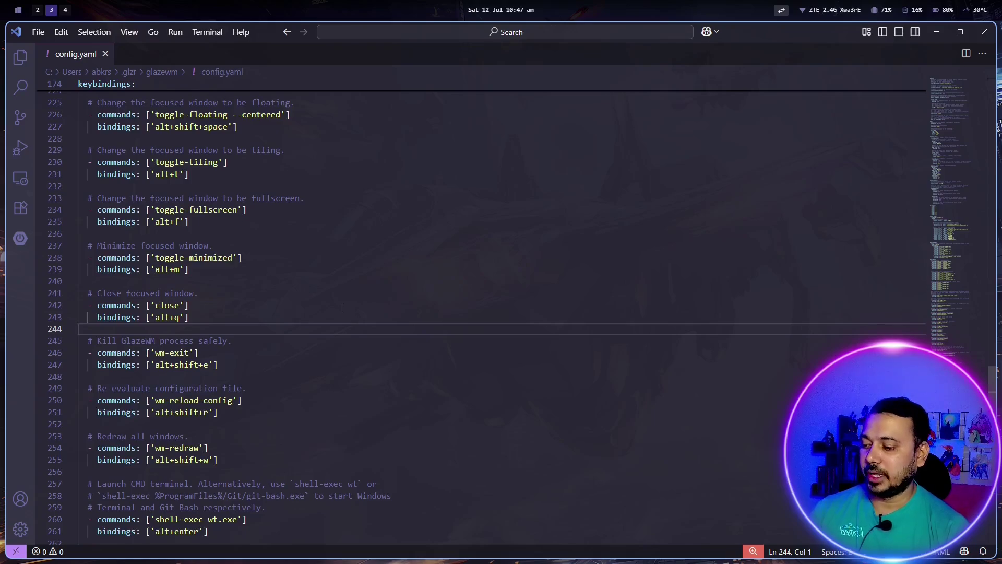
pyautogui.press('alt')
pyautogui.hotkey('alt', 'q')
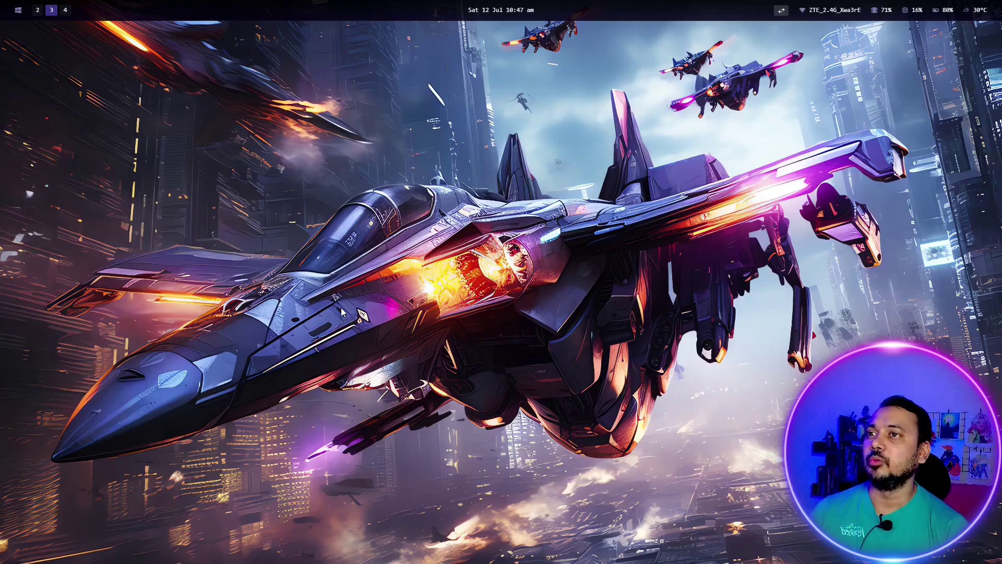